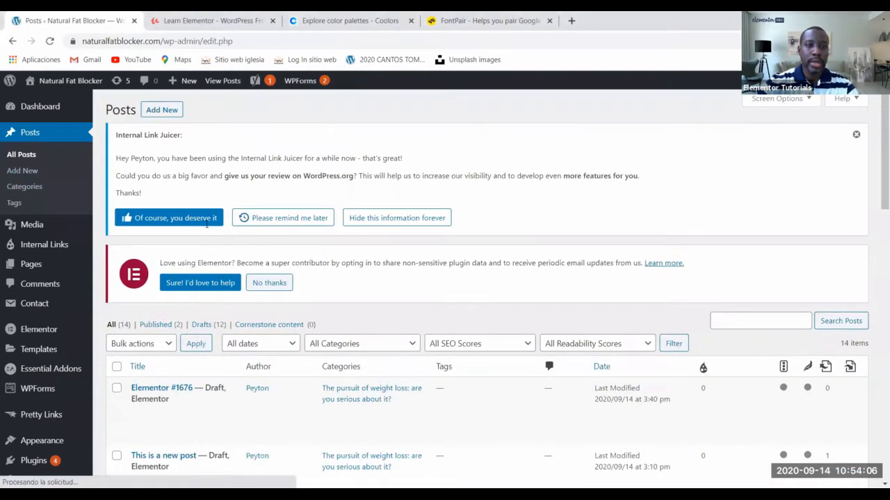
Step: Add a new WordPress post and open it in the Elementor editor
click(161, 110)
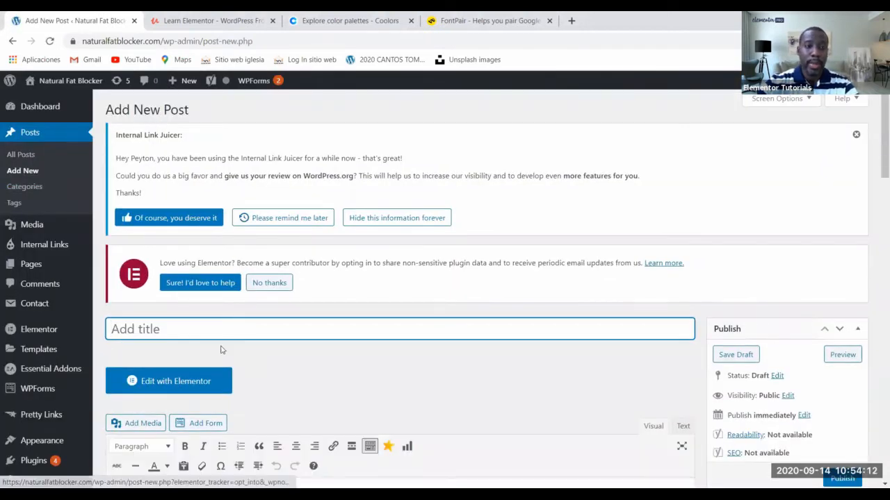
click(197, 389)
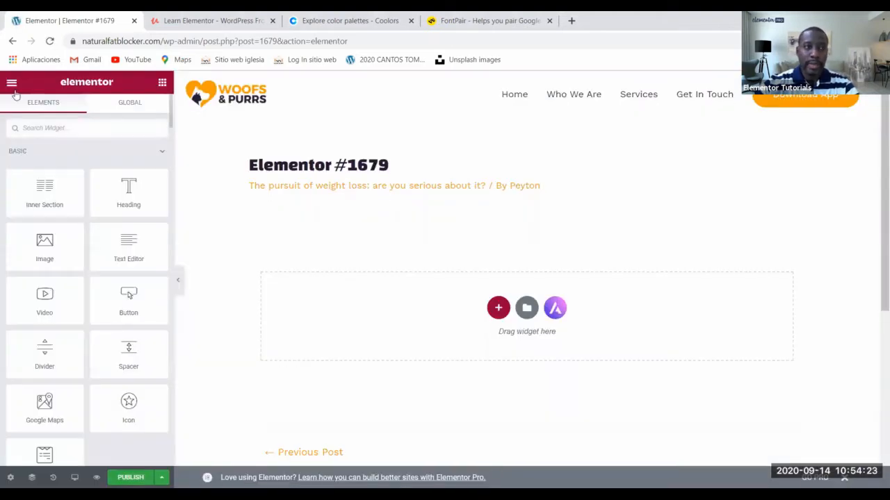
Step: Show the editor's main menu and exit from Elementor to the WordPress dashboard
click(12, 84)
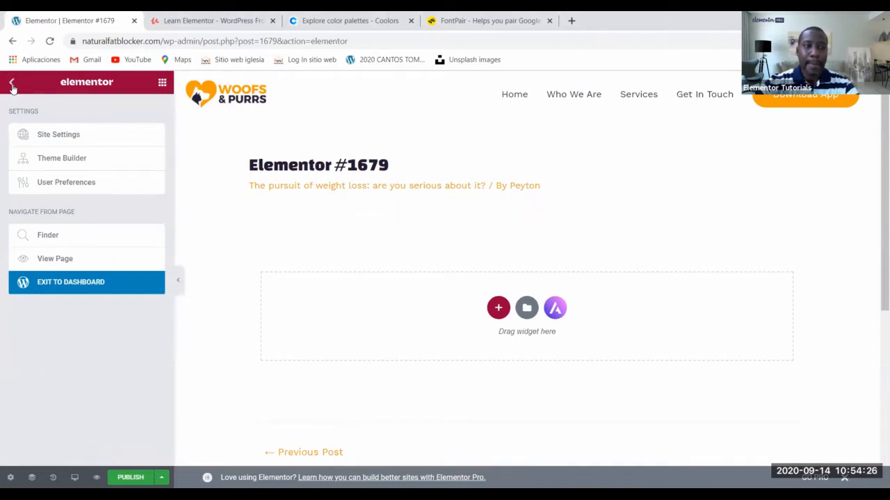
click(12, 85)
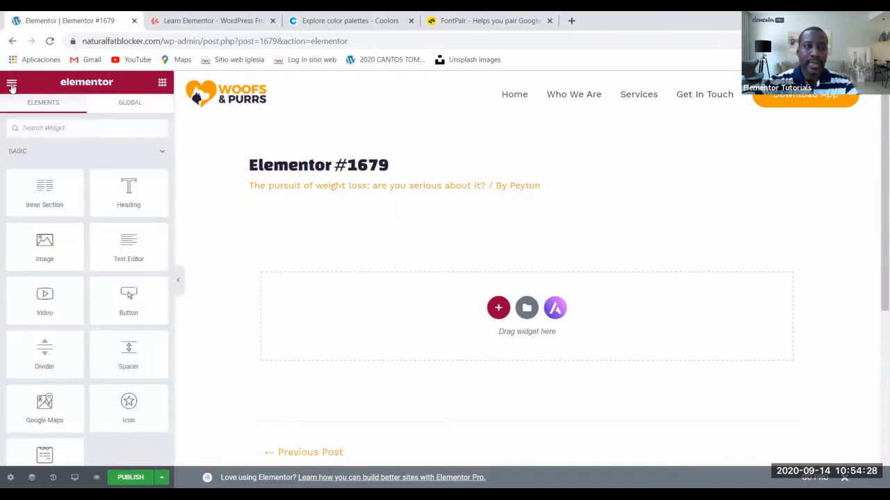
click(12, 84)
click(12, 84)
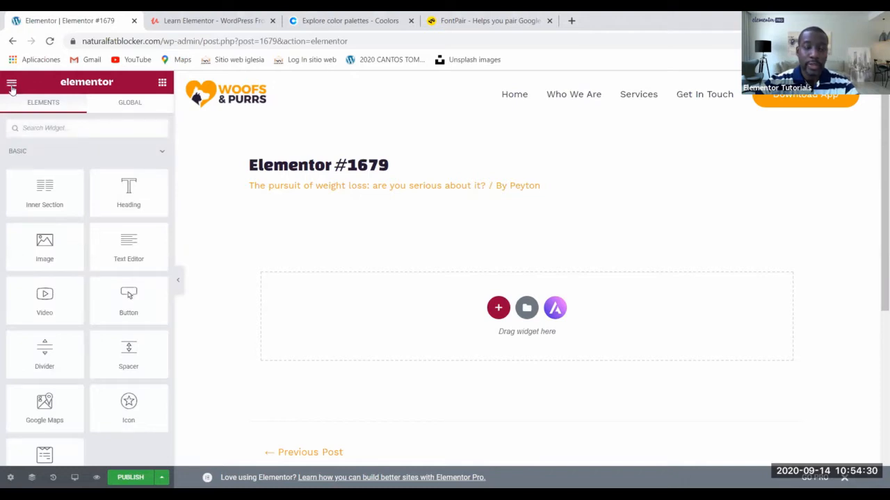
click(12, 85)
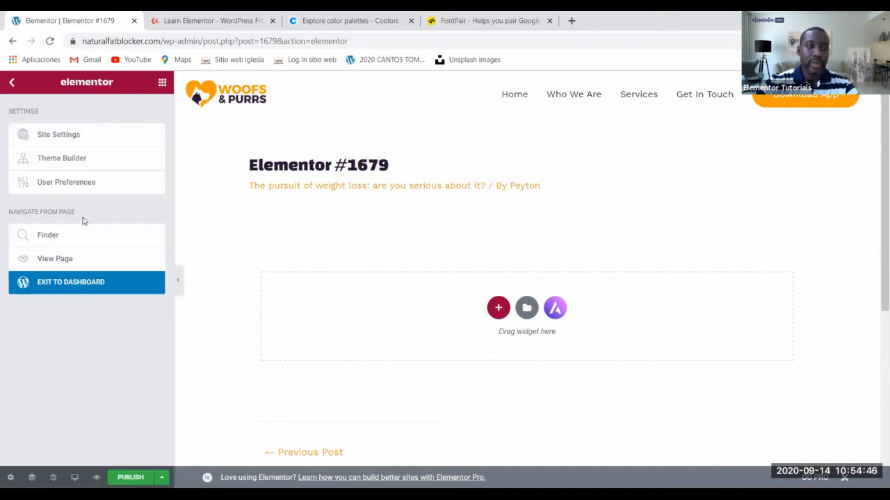
click(94, 288)
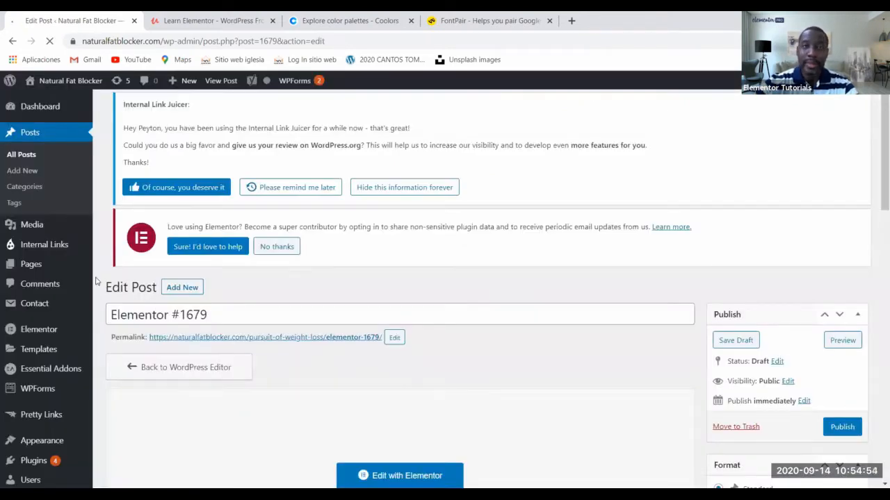
Step: Add another new post from the dashboard and start editing it with Elementor
click(181, 111)
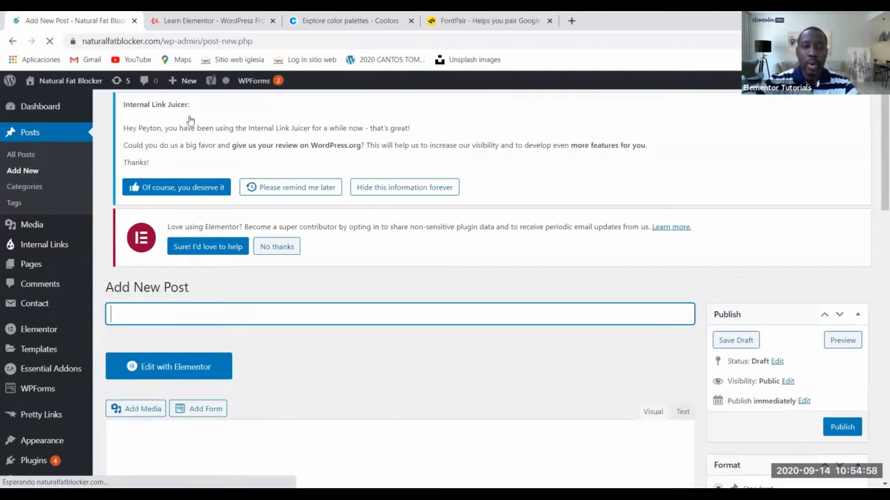
click(199, 379)
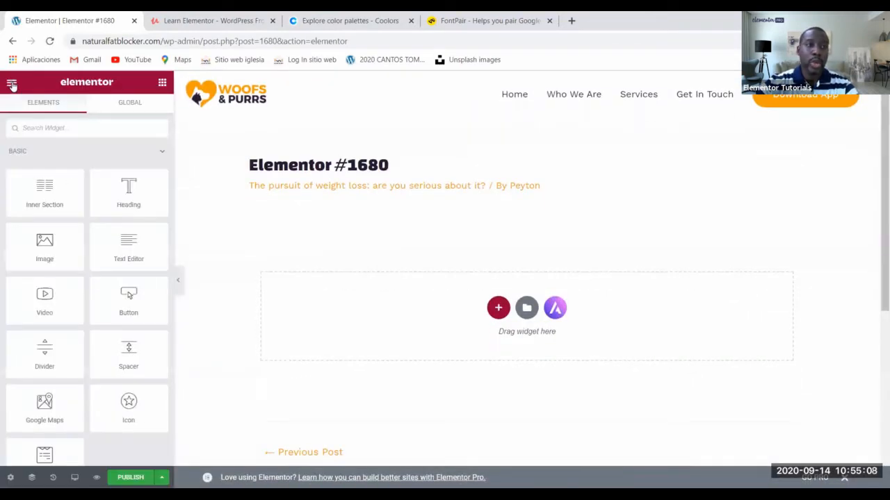
Step: View the new post's live page and return to its Elementor editor
click(12, 84)
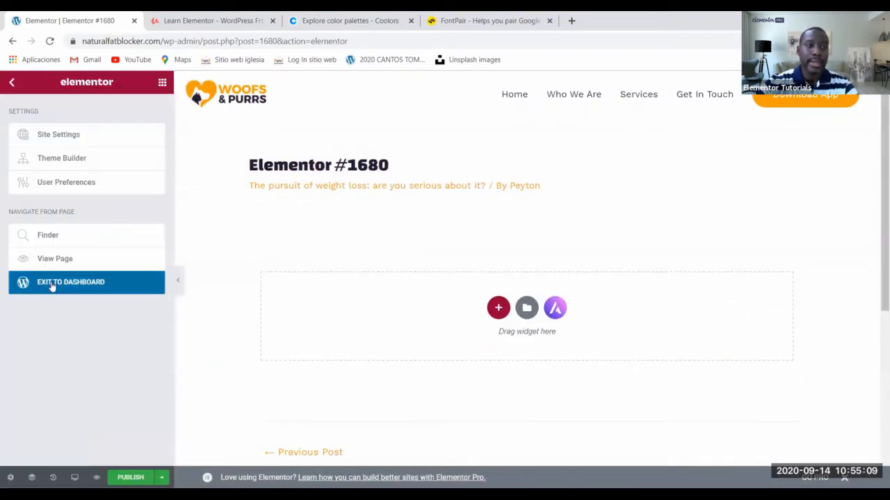
click(79, 258)
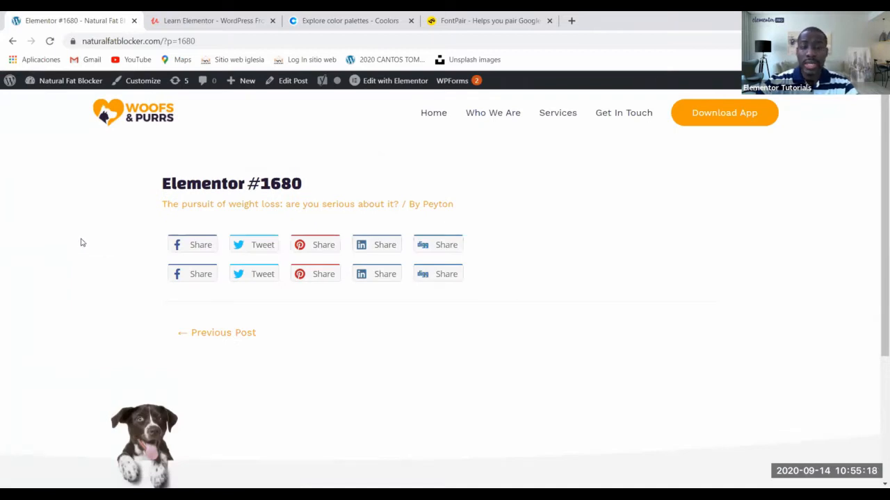
click(11, 43)
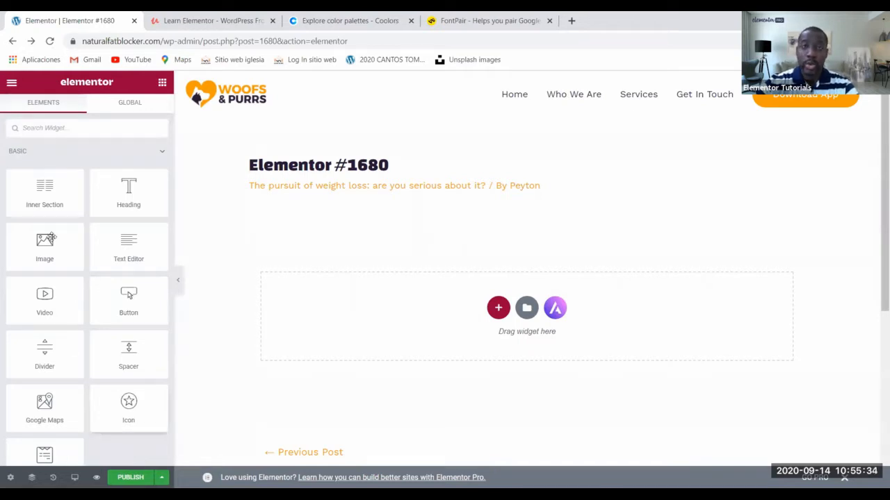
Step: Search Elementor's Finder for "a" and close the Finder
click(12, 83)
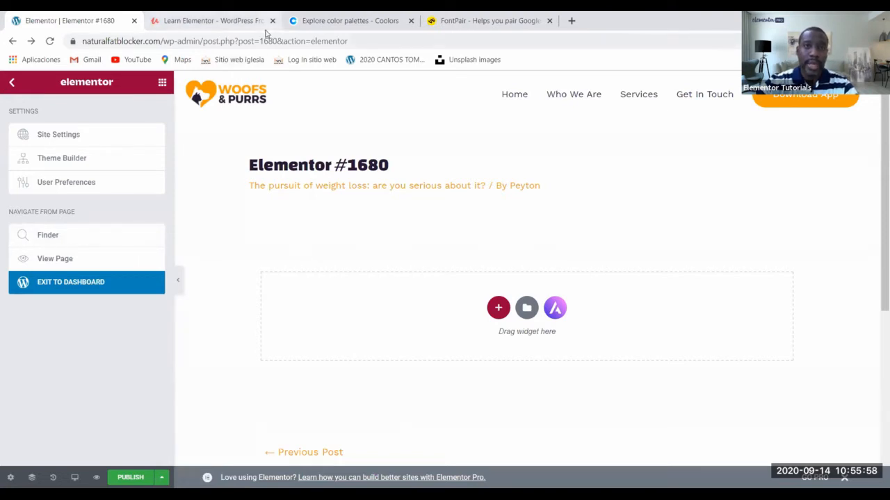
click(49, 235)
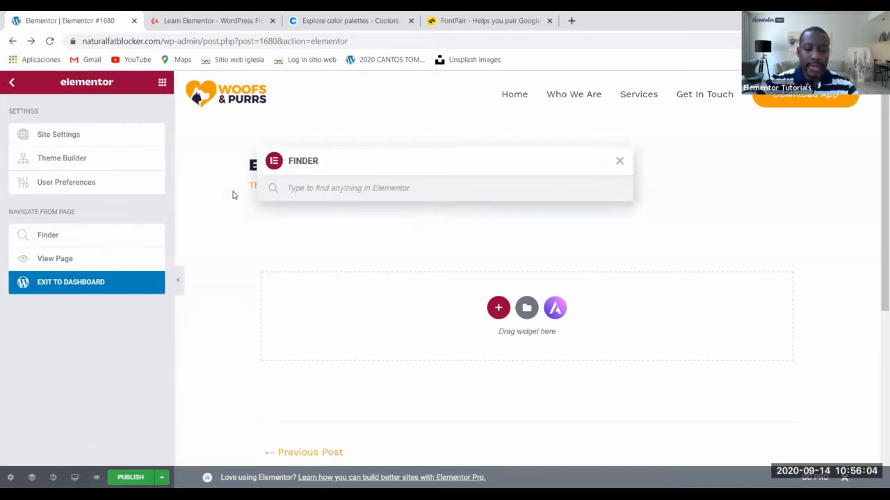
text(a)
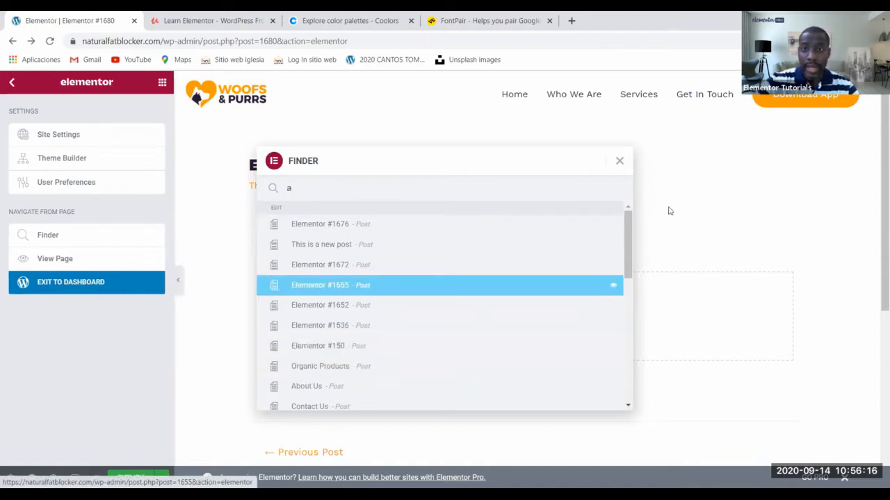
click(620, 161)
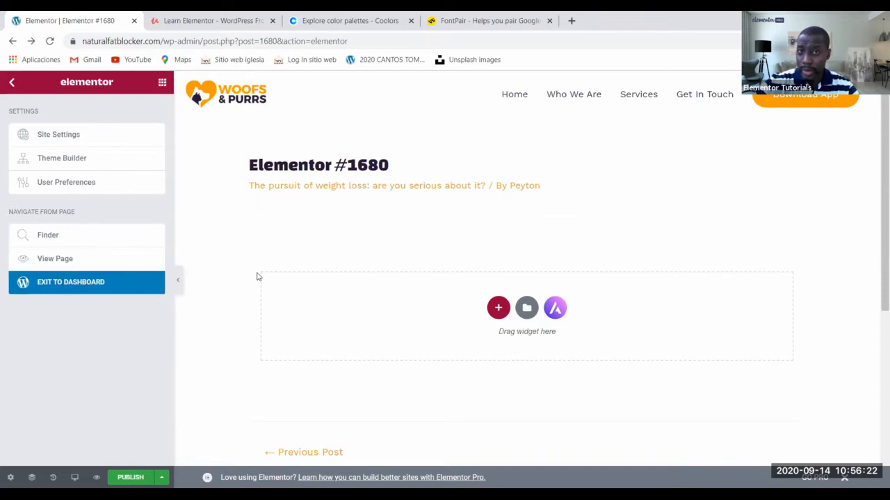
Step: Search the Finder for "org" and open the Organic Products post for editing
click(47, 235)
text(a)
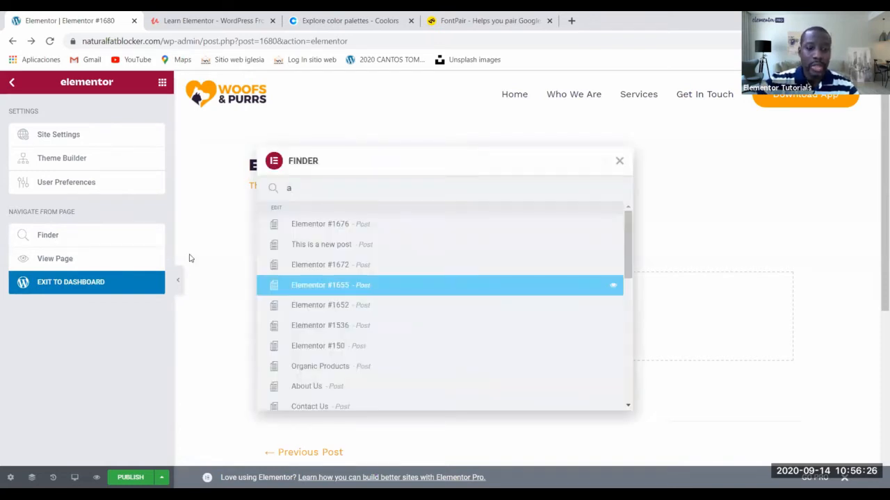
key(BackSpace)
text(org)
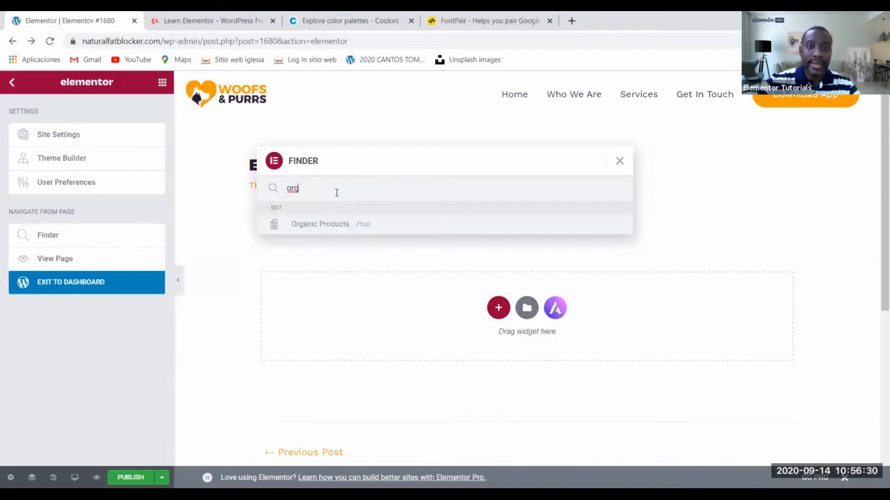
click(352, 230)
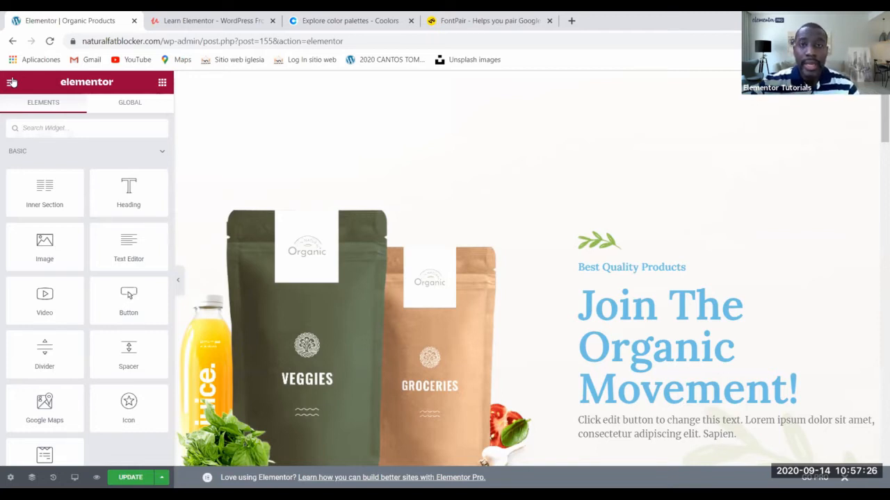
Step: Search the Finder for "s", look through the matching posts and commands, and close it
key(ctrl+e)
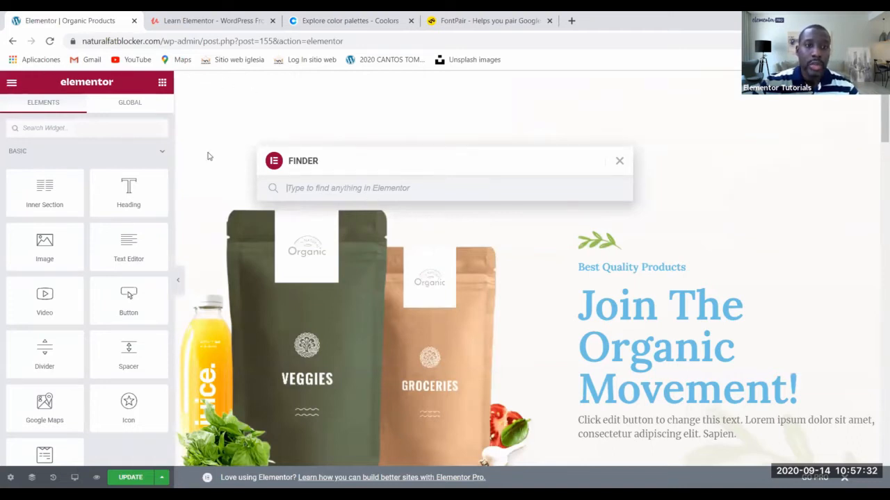
text(s)
scroll(354, 361, down, 3)
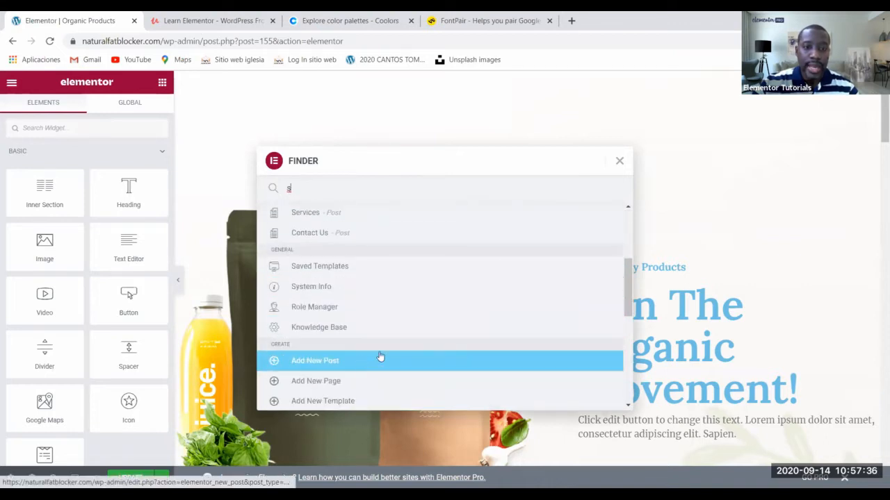
scroll(385, 308, up, 5)
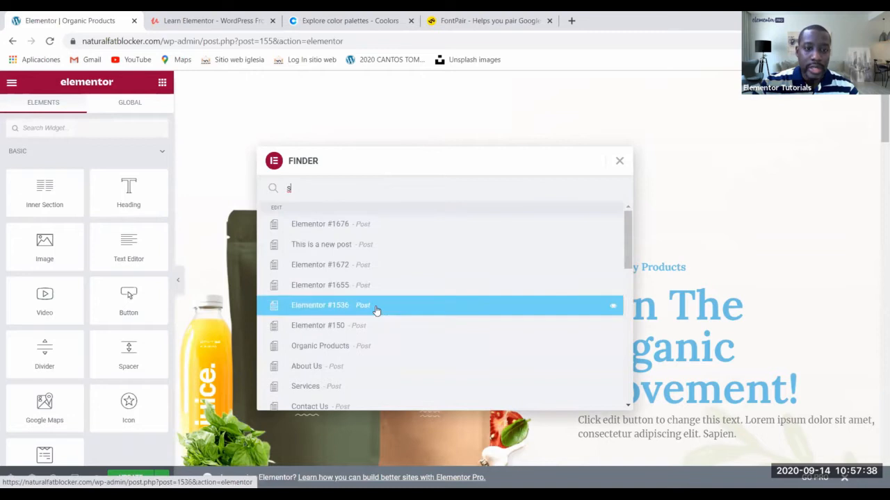
scroll(369, 326, down, 1)
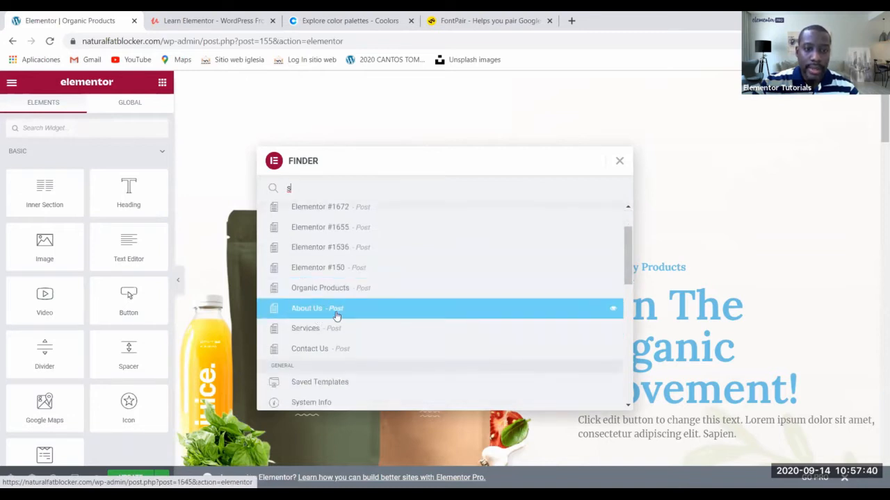
click(621, 161)
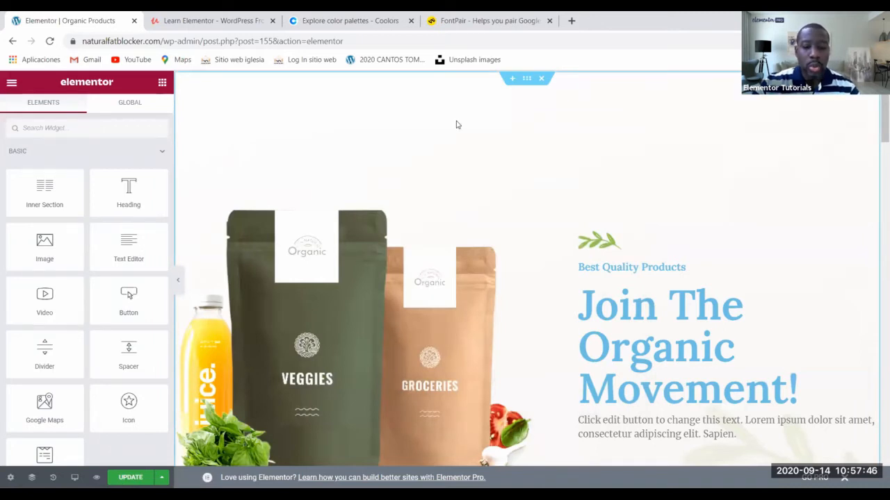
Step: Search the Finder for "services", open the Services post in the editor, and show the main menu
key(ctrl+e)
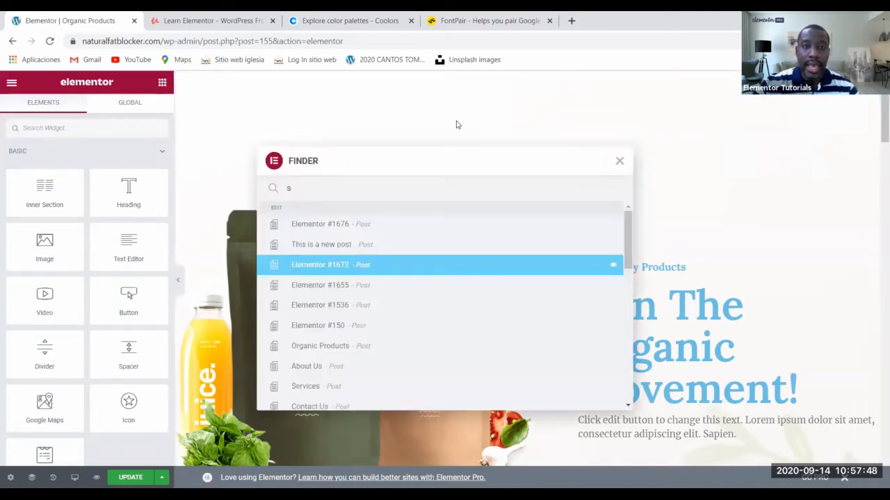
key(BackSpace)
text(se)
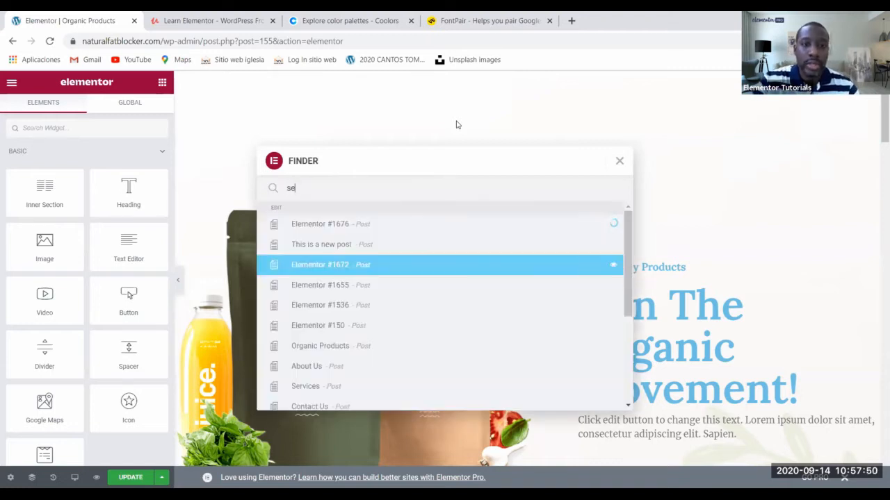
text(rvices)
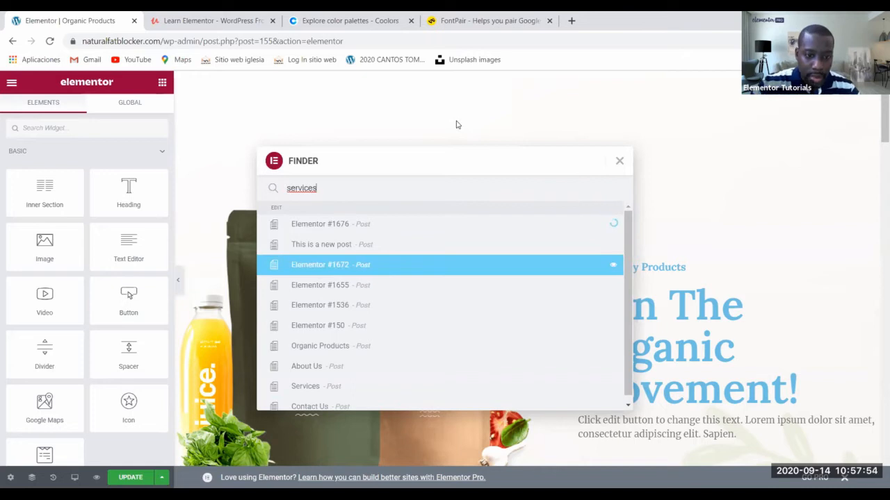
key(BackSpace)
key(BackSpace)
key(BackSpace)
key(BackSpace)
key(BackSpace)
key(BackSpace)
key(BackSpace)
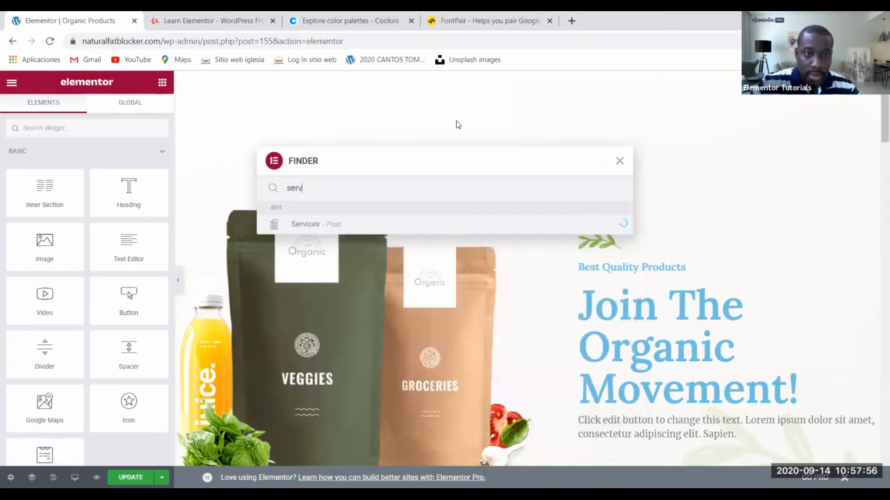
key(BackSpace)
text(serv)
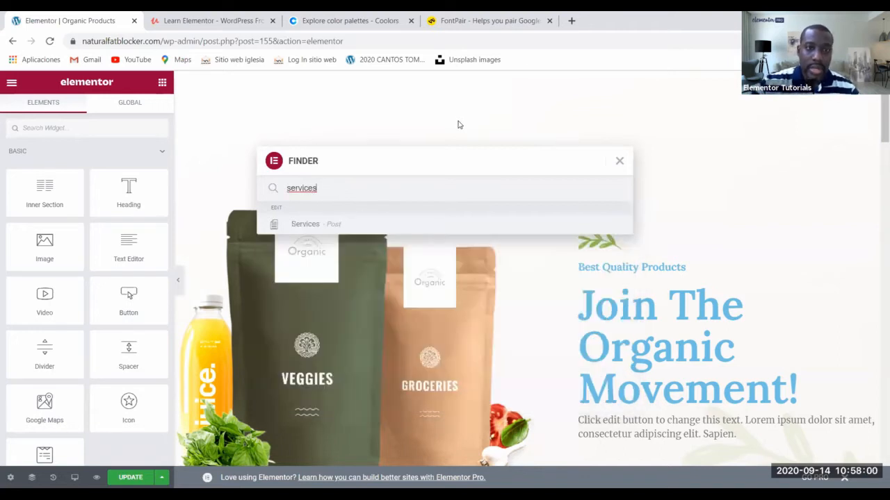
click(348, 224)
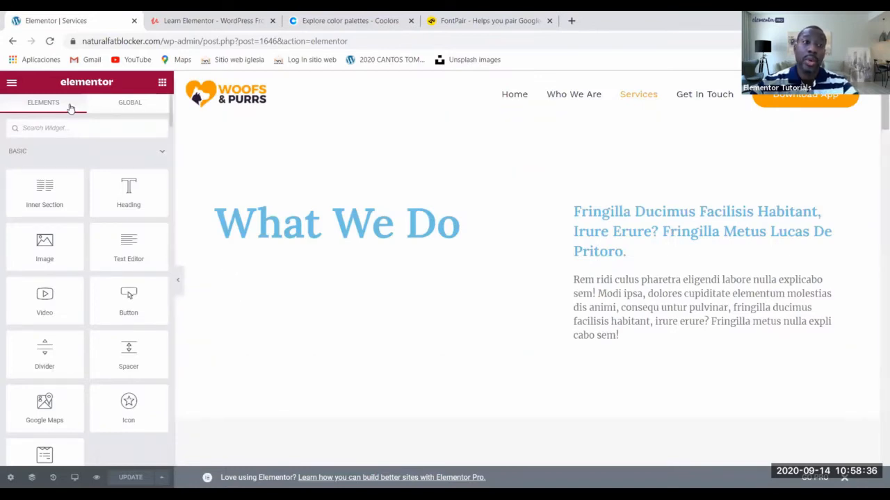
click(12, 84)
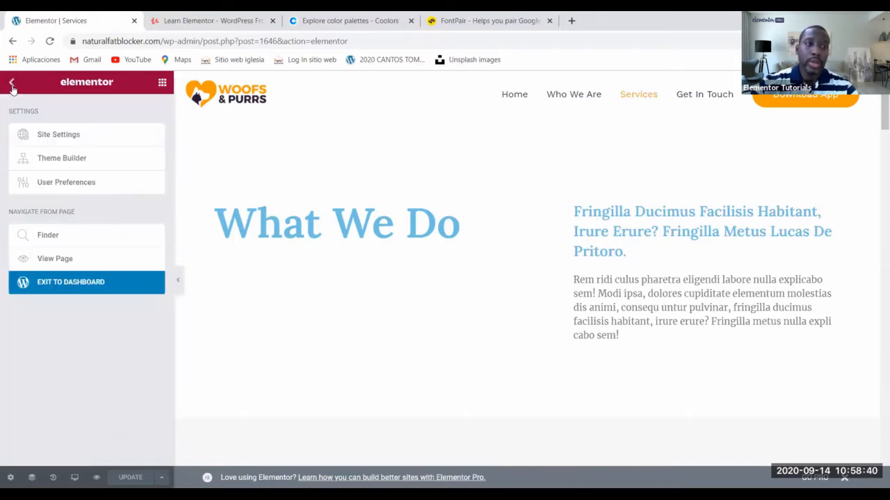
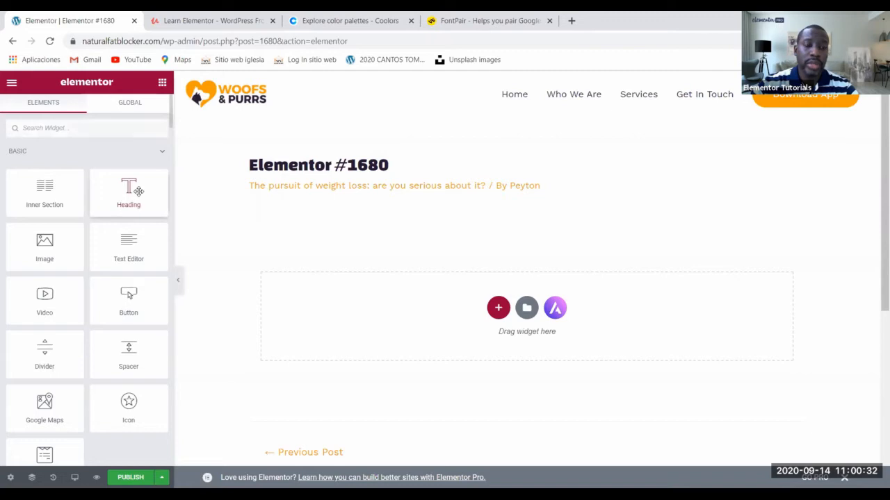
Step: Add a Heading widget to the empty post Elementor #1680 and open the User Preferences
drag(138, 191, 540, 306)
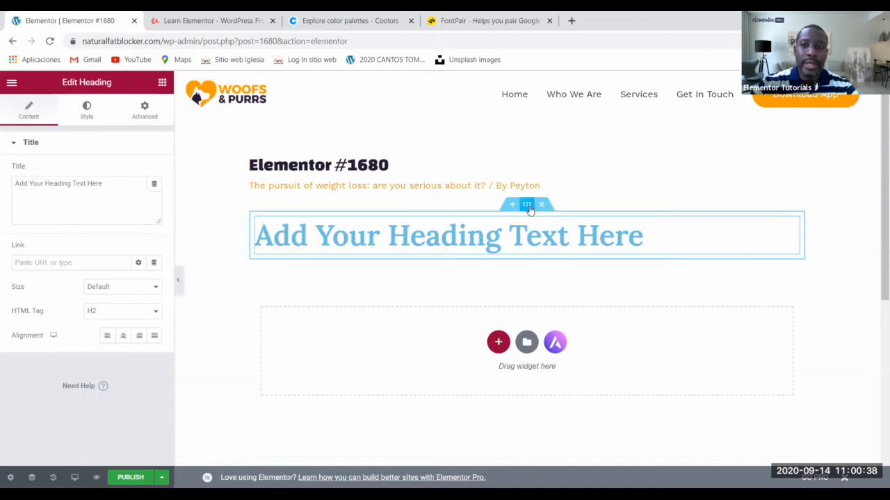
click(12, 82)
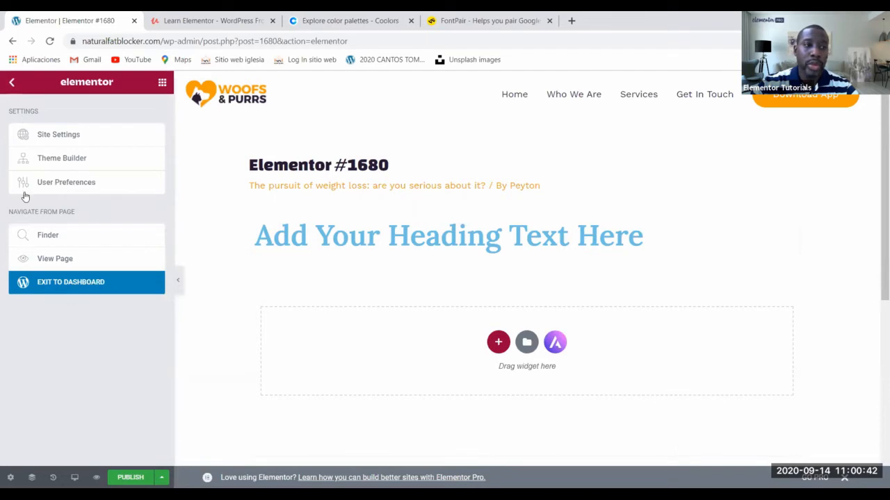
click(71, 182)
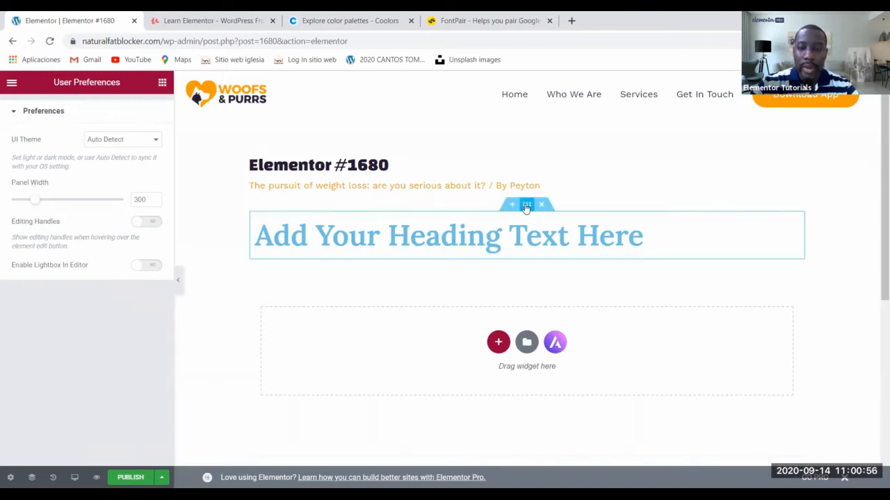
Step: Show the heading section's settings, insert a new section above it with an Image widget, and delete that new section
click(526, 206)
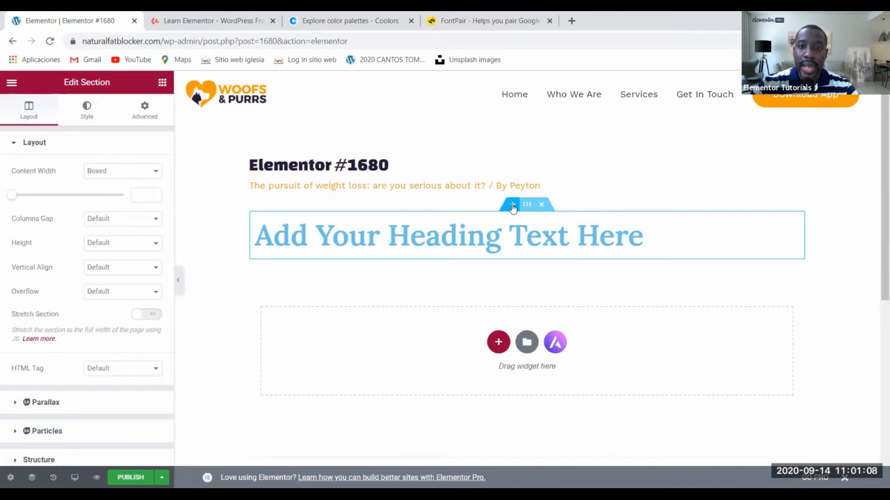
click(512, 205)
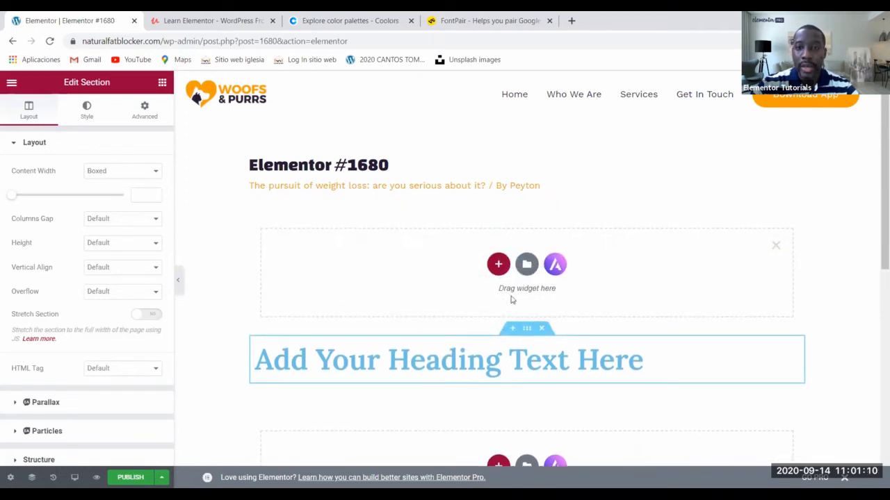
click(162, 83)
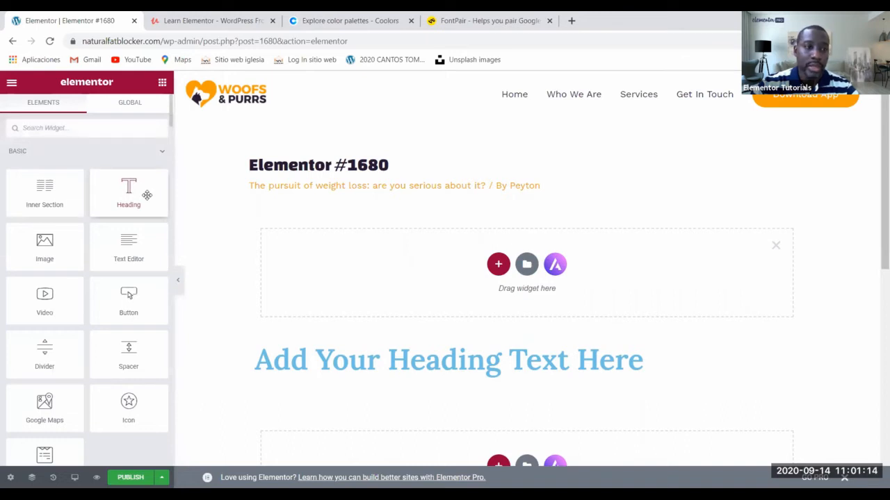
drag(41, 236, 480, 254)
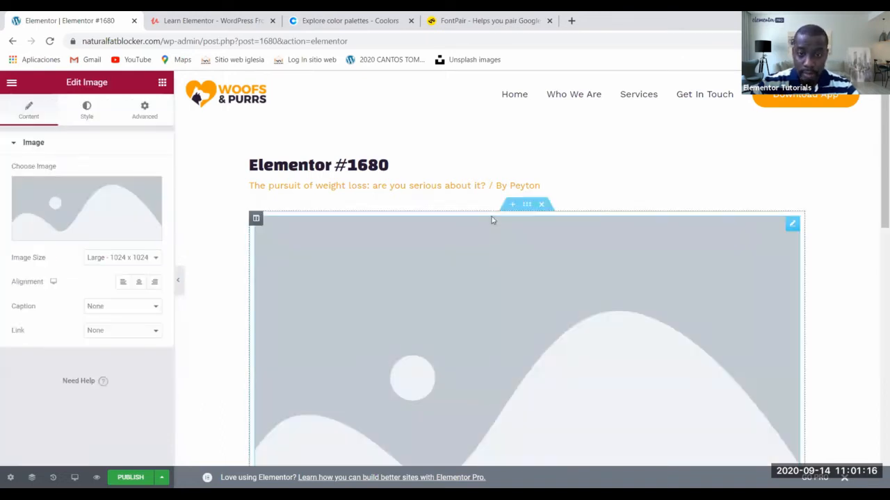
click(542, 206)
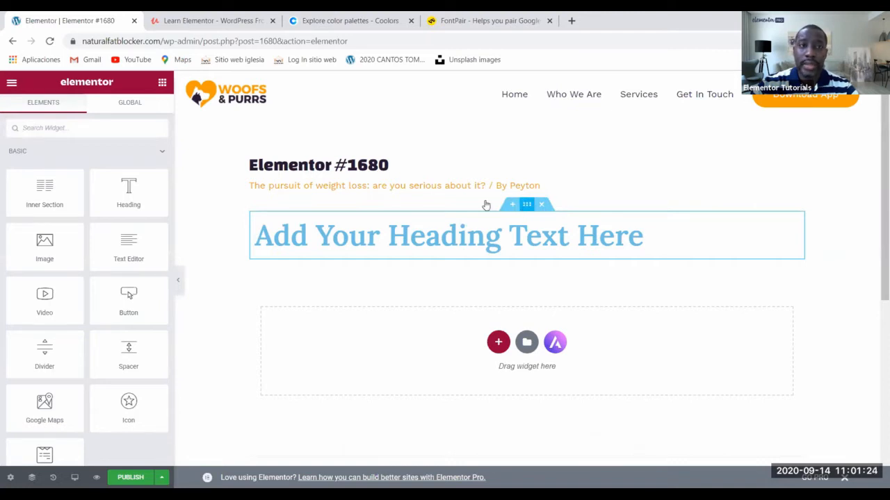
Step: Turn on Editing Handles in the User Preferences and duplicate the heading section using its duplicate handle
click(12, 82)
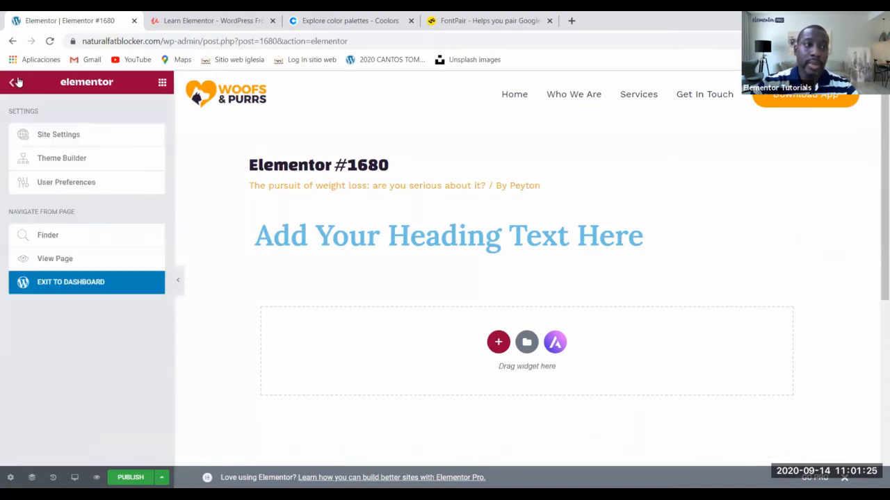
click(59, 185)
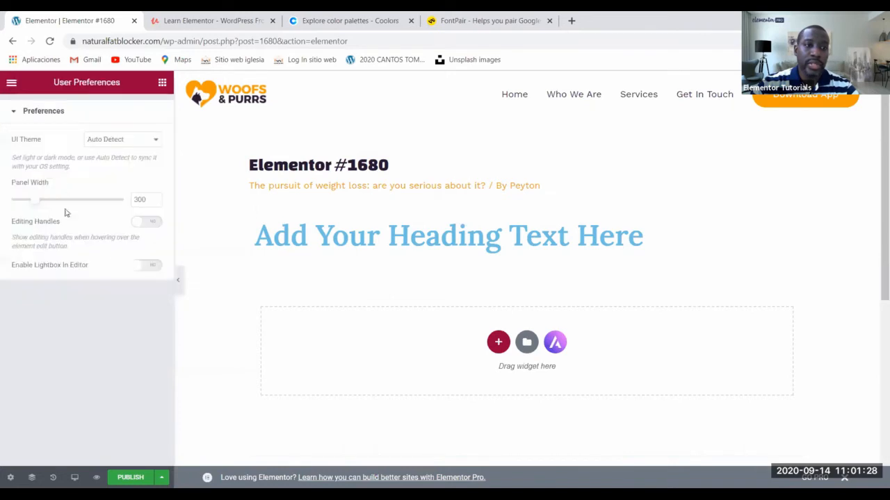
click(141, 224)
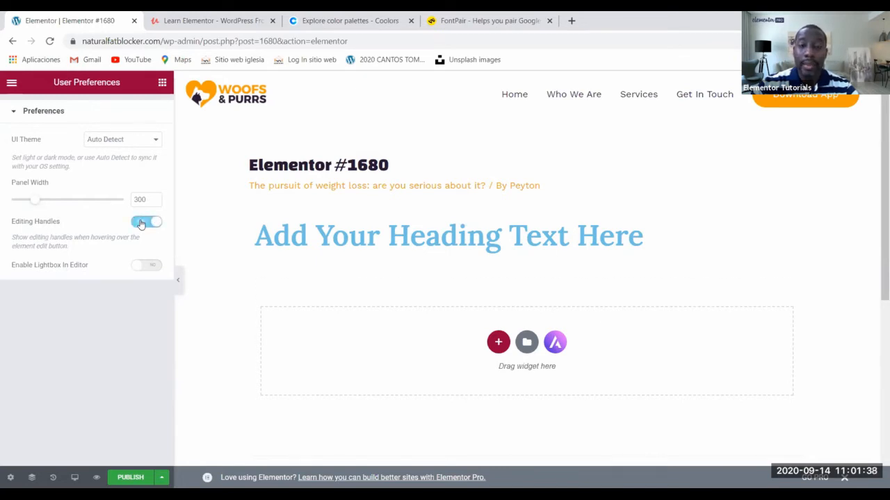
mouse_move(535, 209)
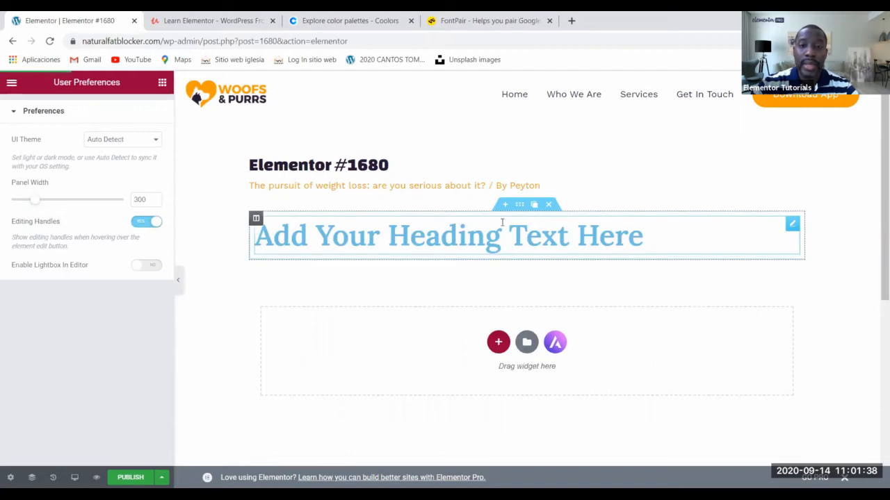
click(536, 206)
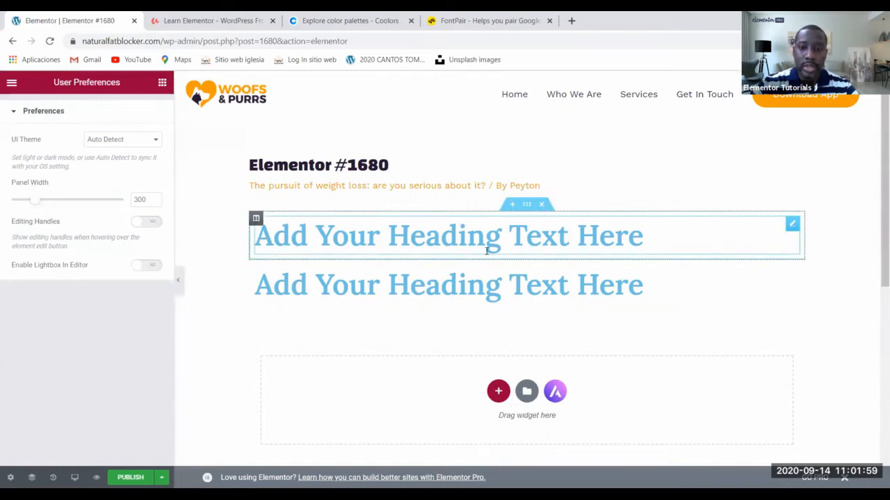
Step: Delete the duplicated heading section and duplicate the remaining one through its context options
click(543, 255)
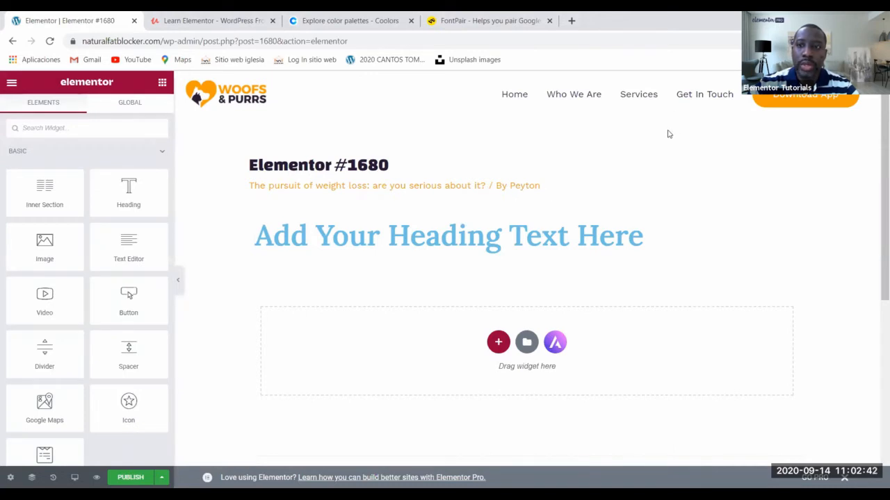
right_click(525, 205)
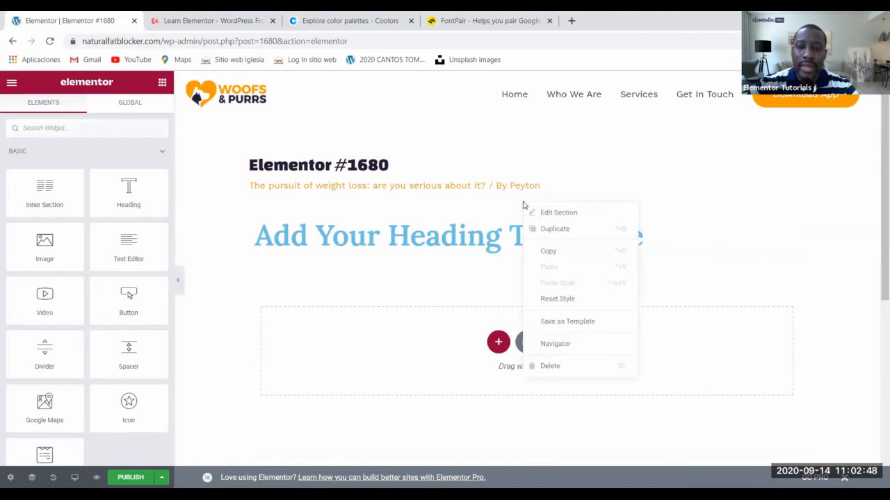
click(546, 230)
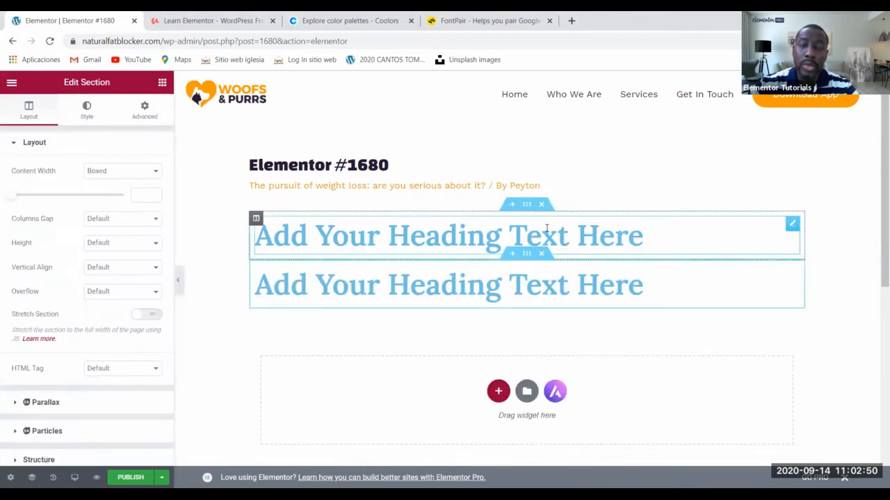
Step: Open the User Preferences and delete both heading sections from the post
click(11, 82)
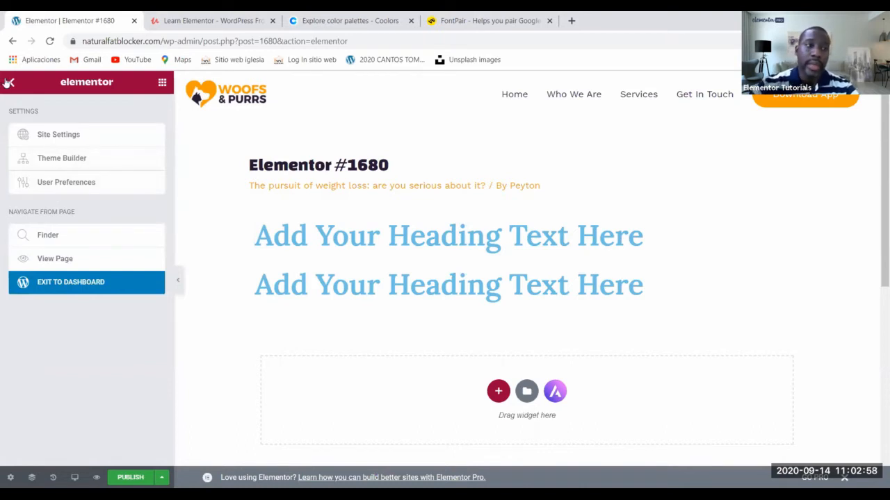
click(52, 181)
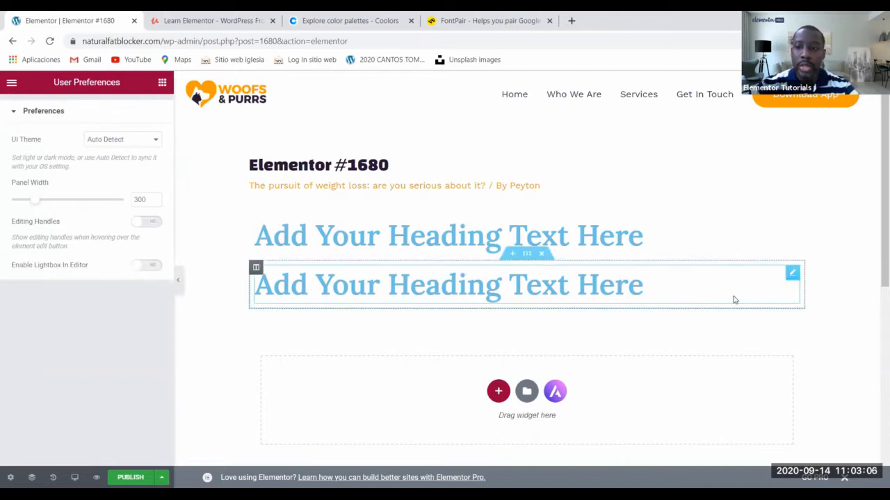
click(543, 205)
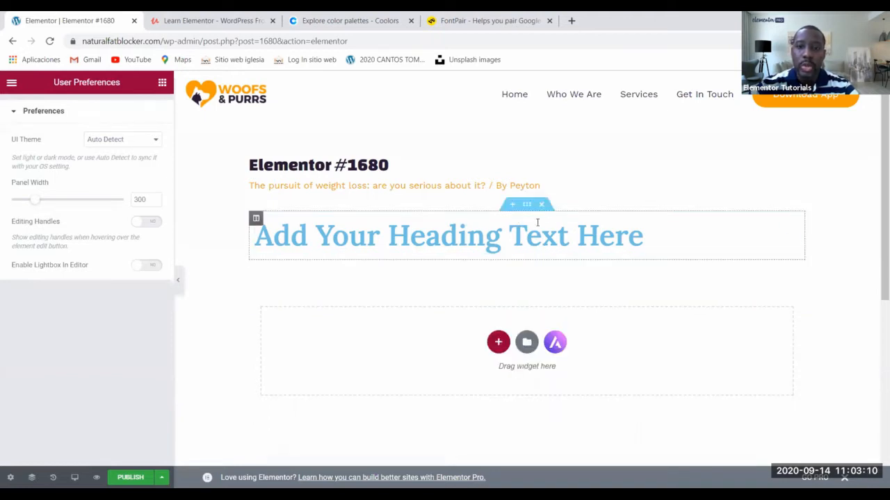
click(541, 204)
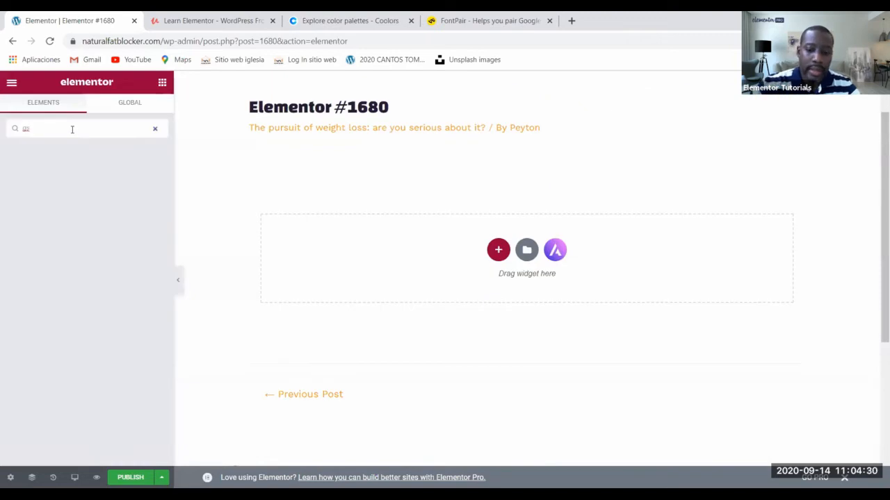
Step: Search the widgets for "gal", add a Basic Gallery to the empty post, and open its image selection
text(l)
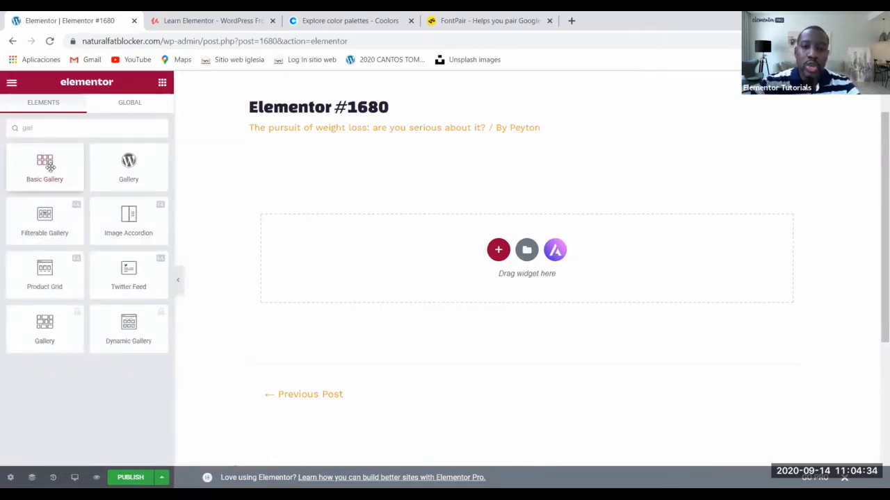
drag(50, 165, 494, 272)
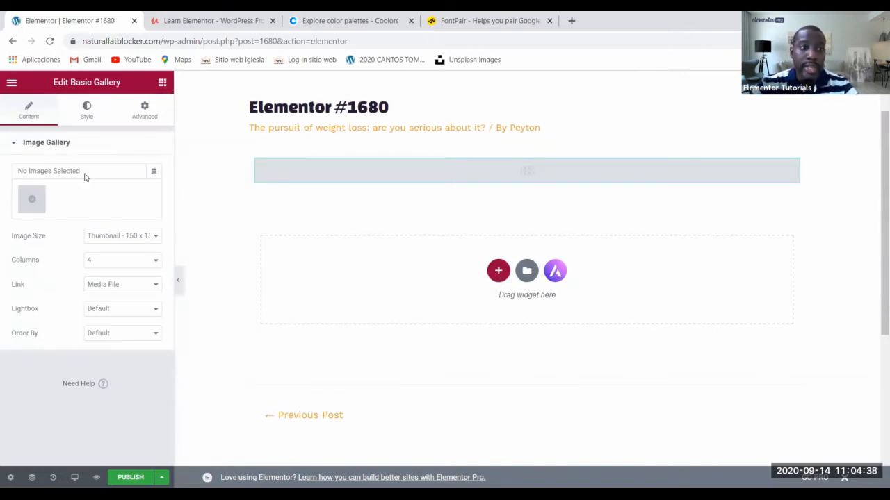
click(31, 202)
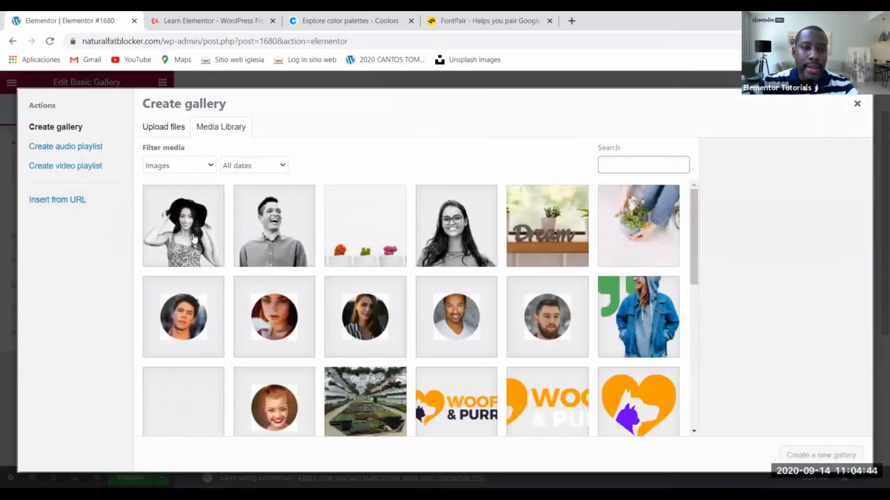
Step: Insert a gallery of the three black-and-white teammate portraits, the green juice jars with apple, and image-03.jpg
click(198, 226)
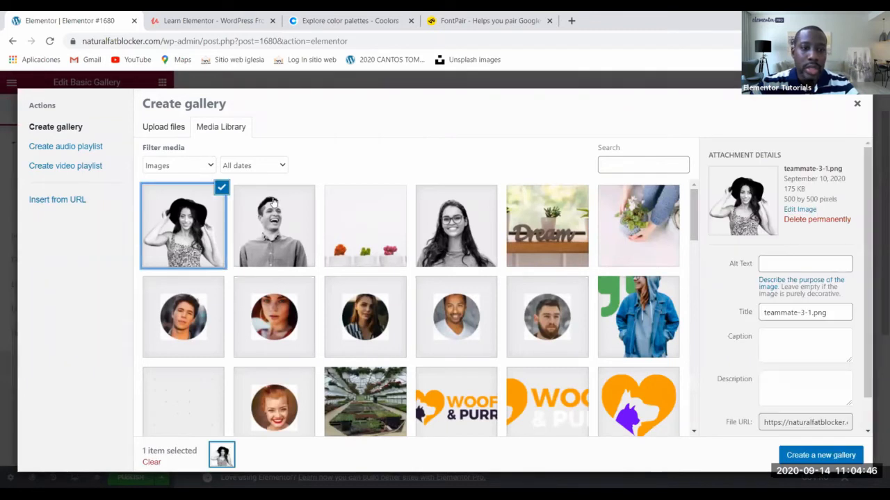
click(273, 205)
click(446, 208)
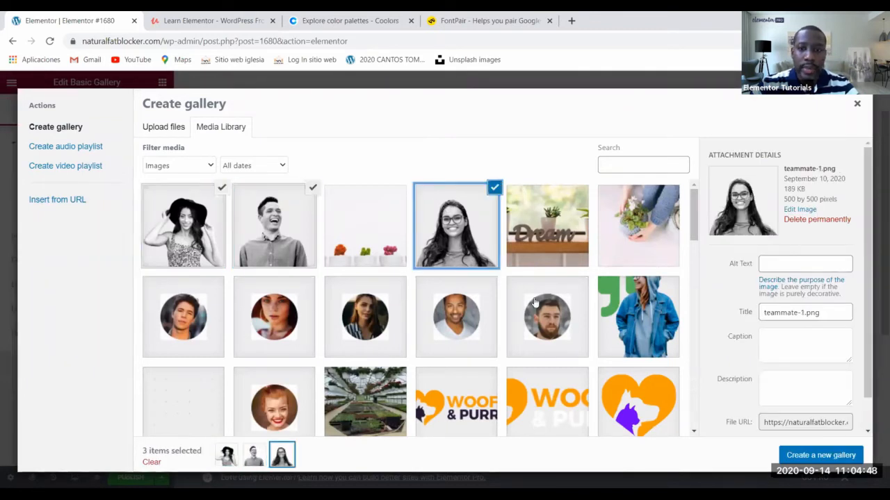
scroll(356, 320, down, 3)
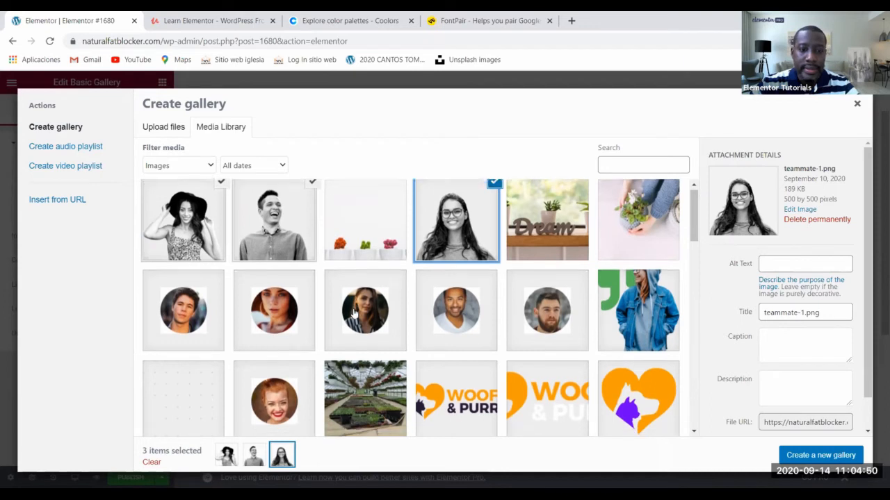
scroll(358, 325, down, 1)
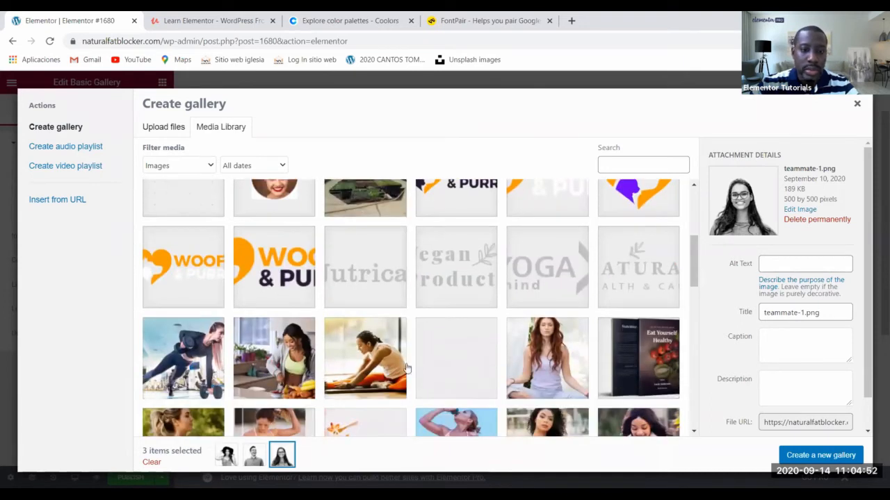
scroll(479, 363, down, 1)
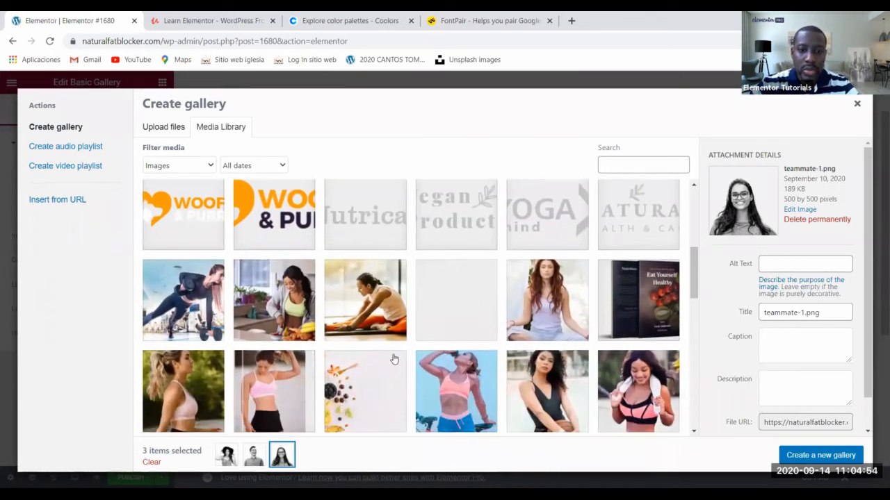
scroll(378, 359, down, 7)
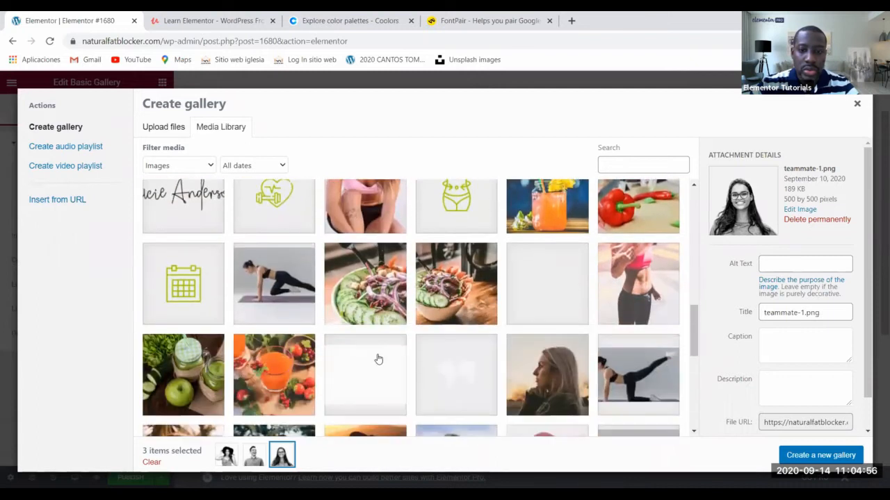
click(209, 270)
click(259, 268)
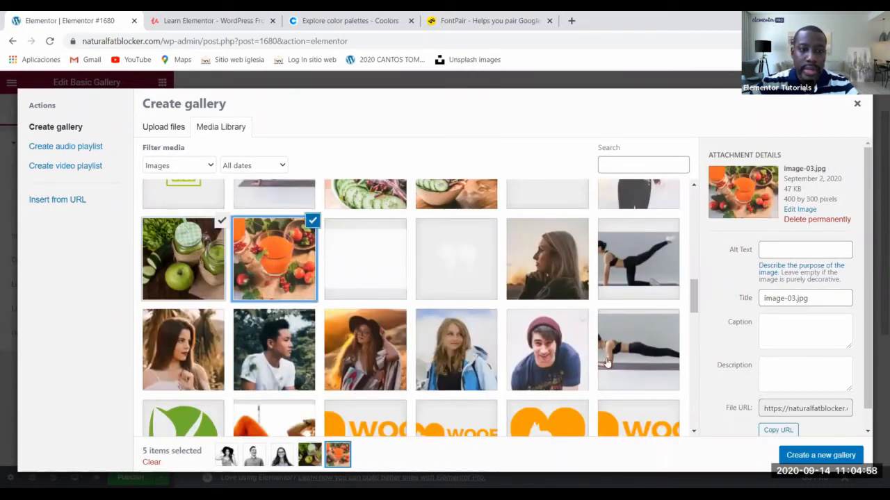
click(826, 458)
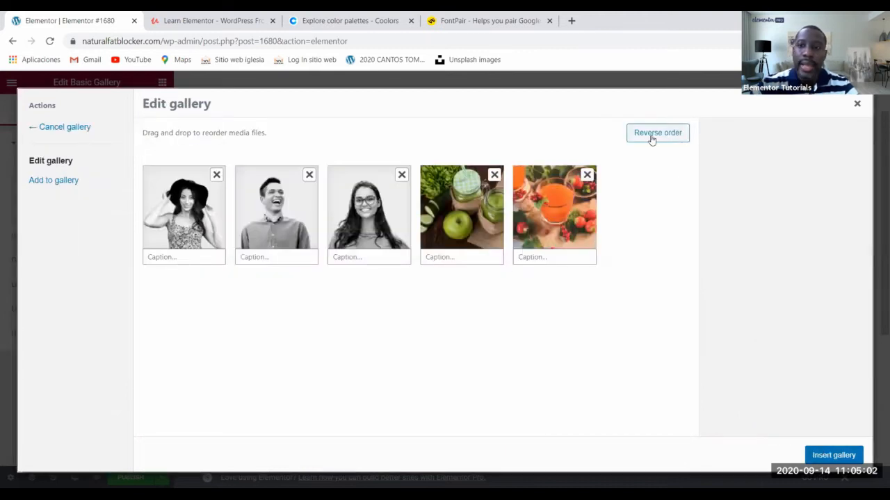
click(830, 458)
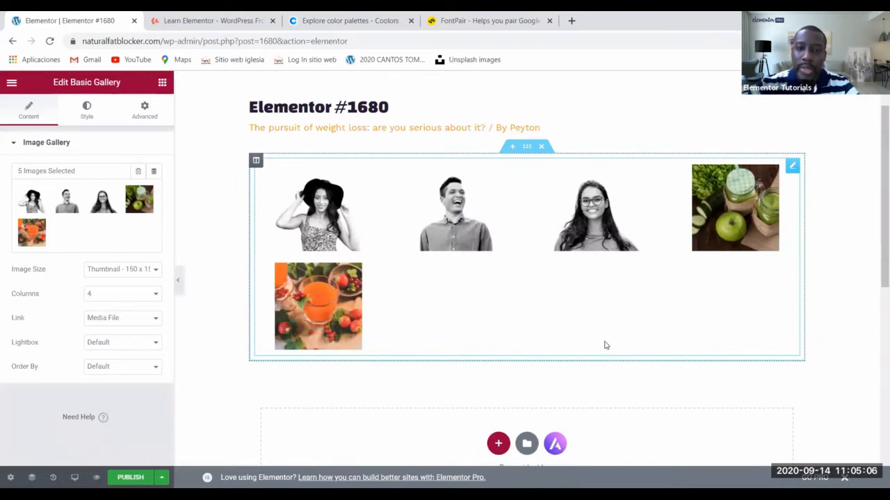
Step: Turn on Enable Lightbox In Editor in the User Preferences
click(11, 82)
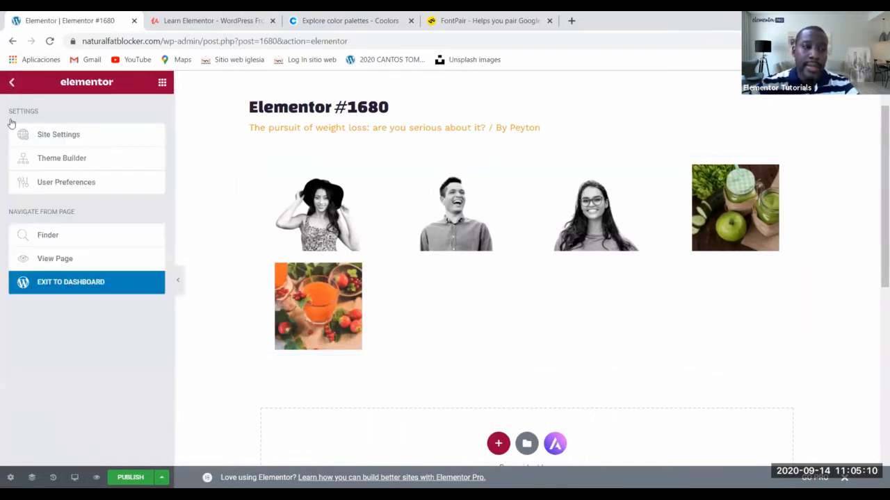
click(64, 184)
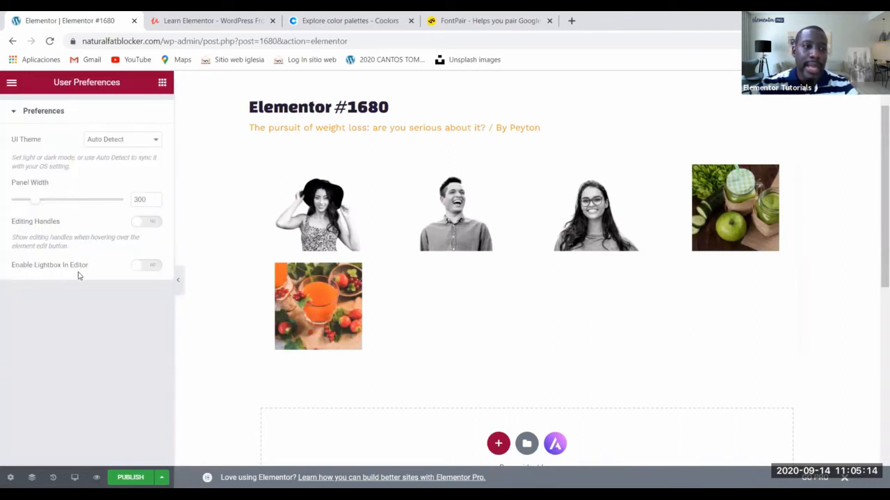
click(147, 266)
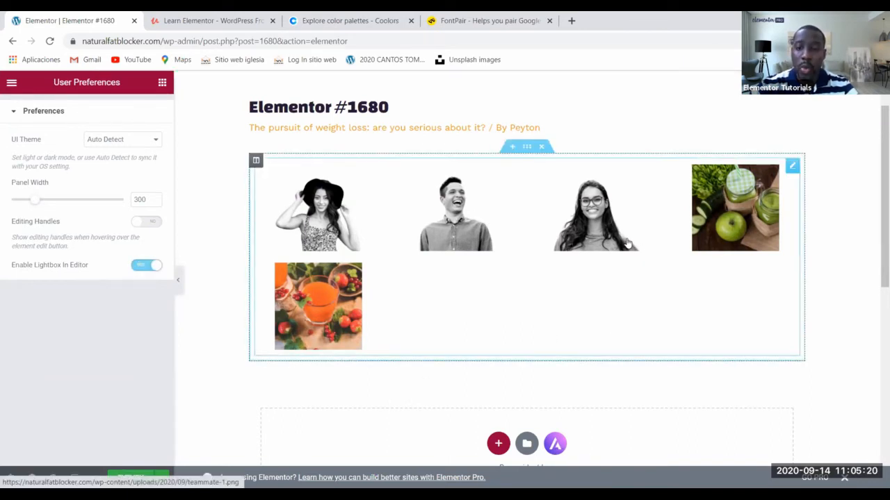
Step: View the gallery's second image in the lightbox, close it, and show the main menu
click(451, 195)
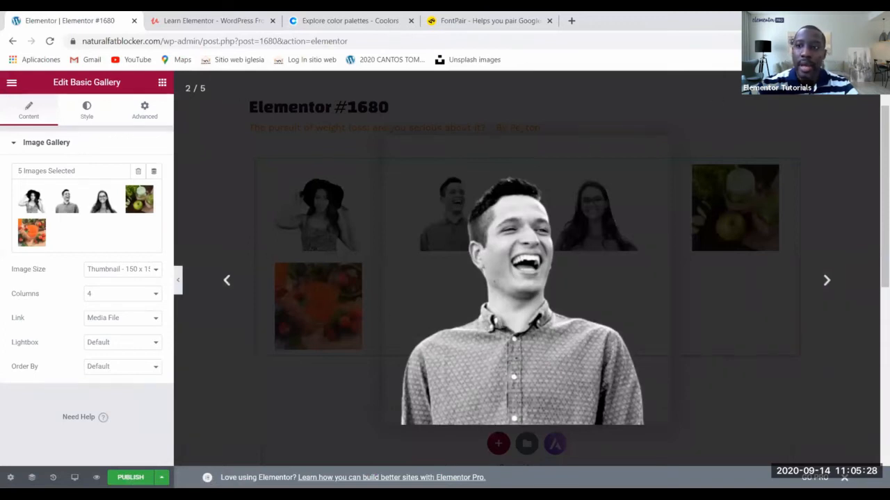
click(695, 88)
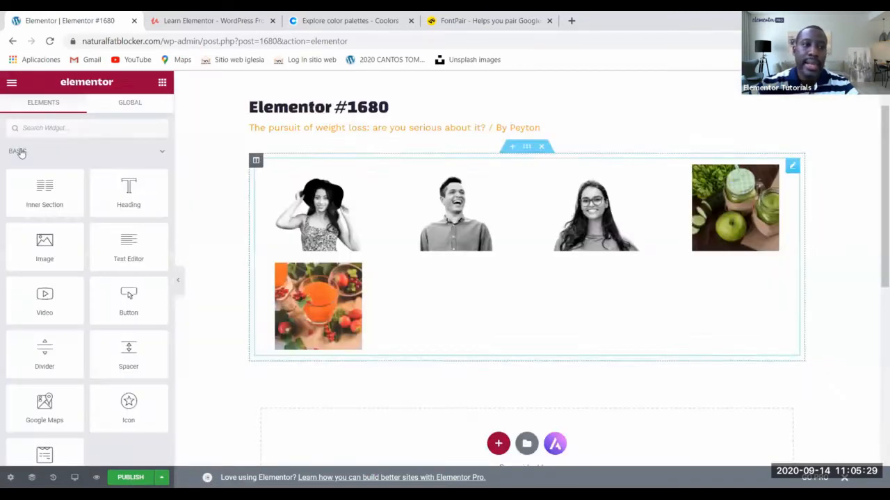
click(11, 82)
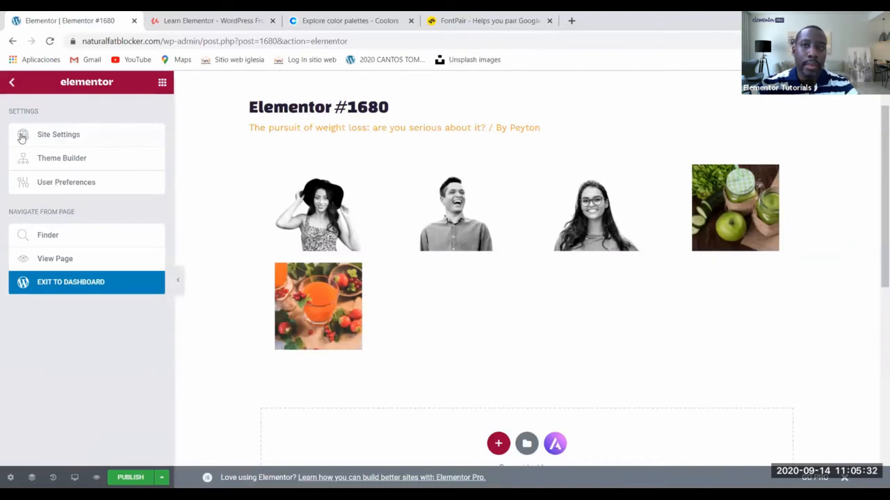
Step: Turn off Enable Lightbox In Editor in the User Preferences and test it on the gallery's second image
click(50, 185)
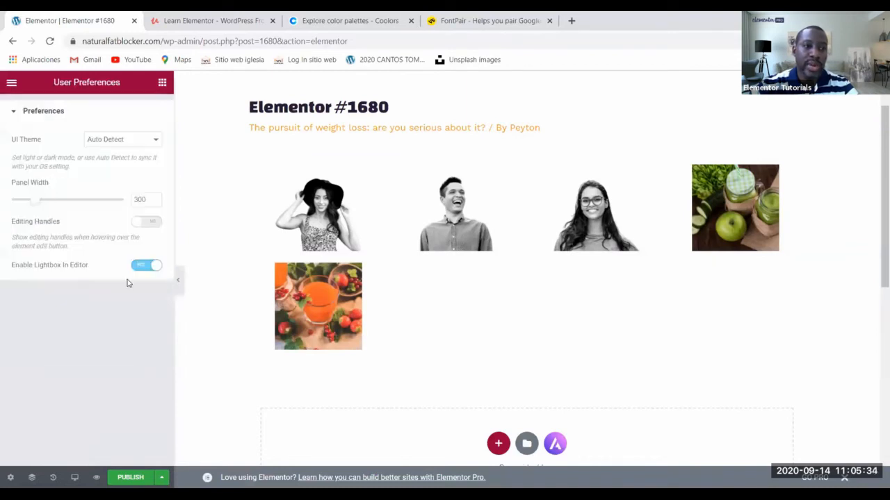
click(140, 269)
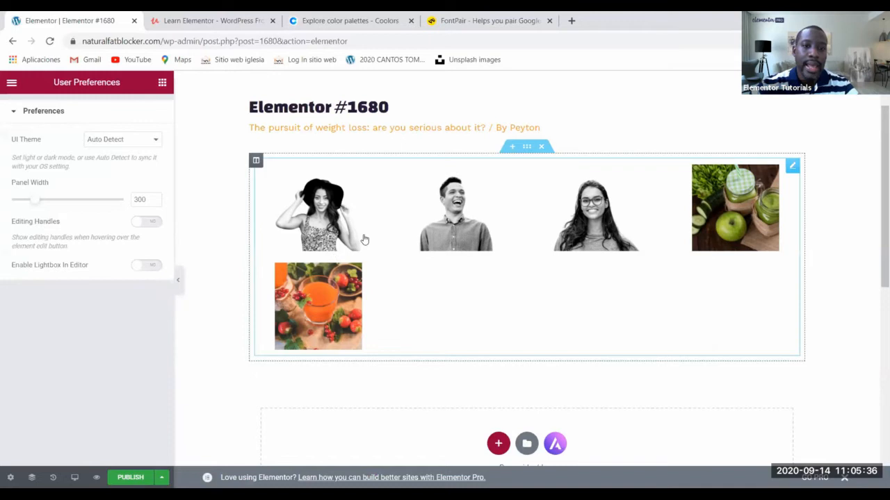
click(467, 209)
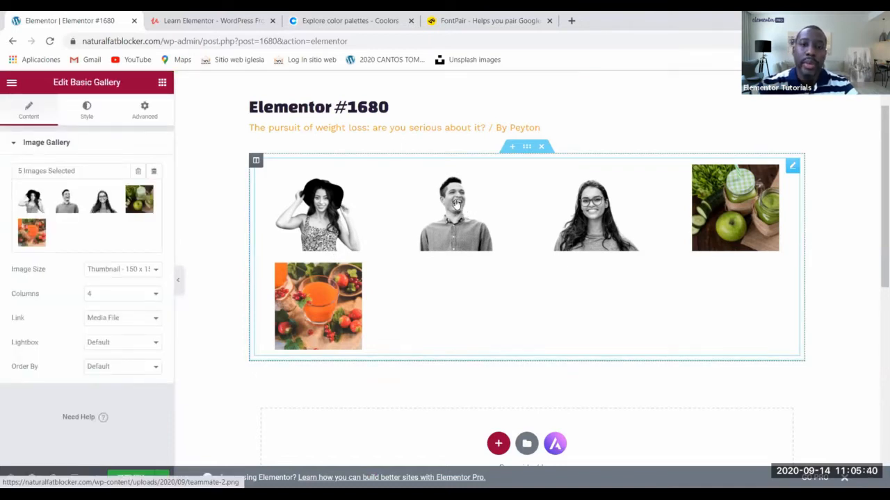
Step: Turn Enable Lightbox In Editor back on, view the gallery's orange juice image in the lightbox, and close it
click(11, 83)
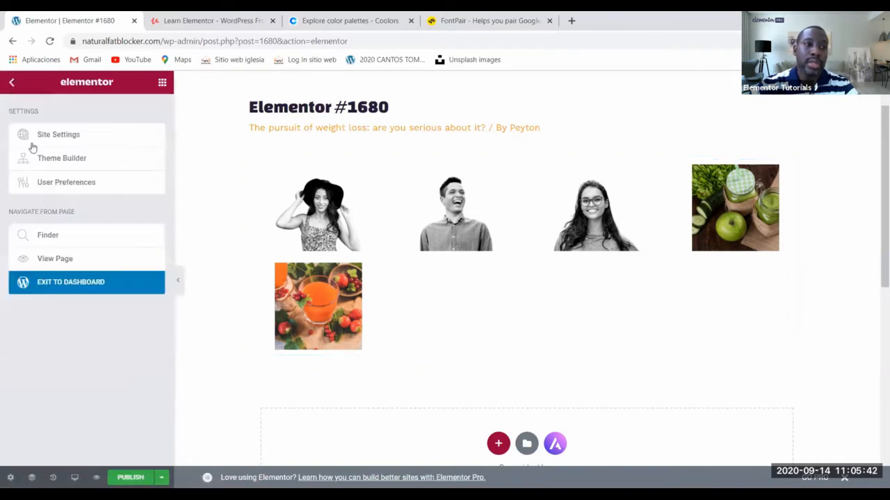
click(54, 184)
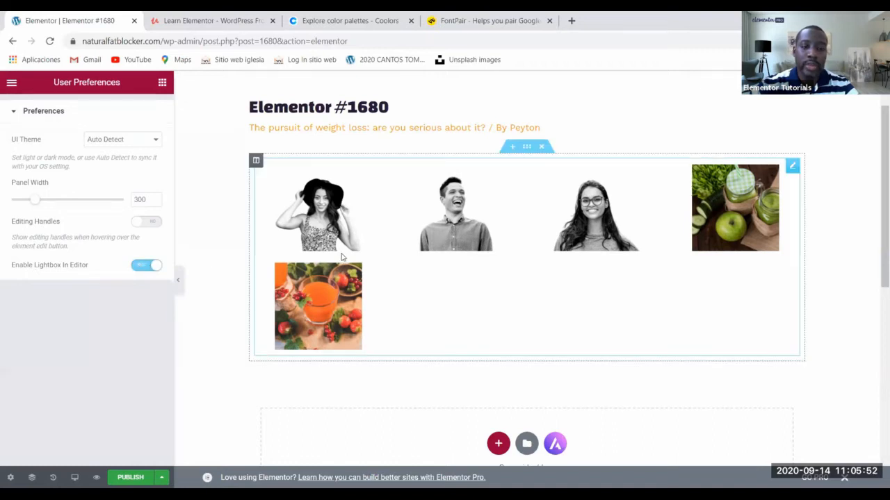
click(320, 301)
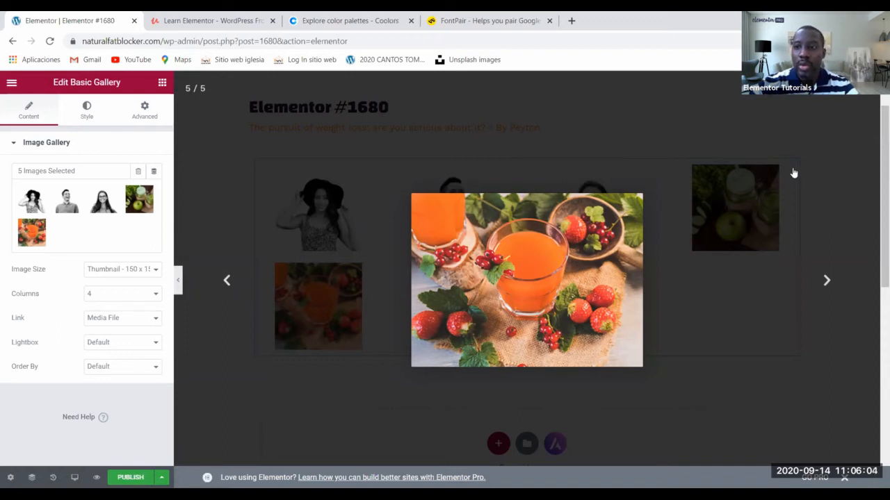
click(681, 132)
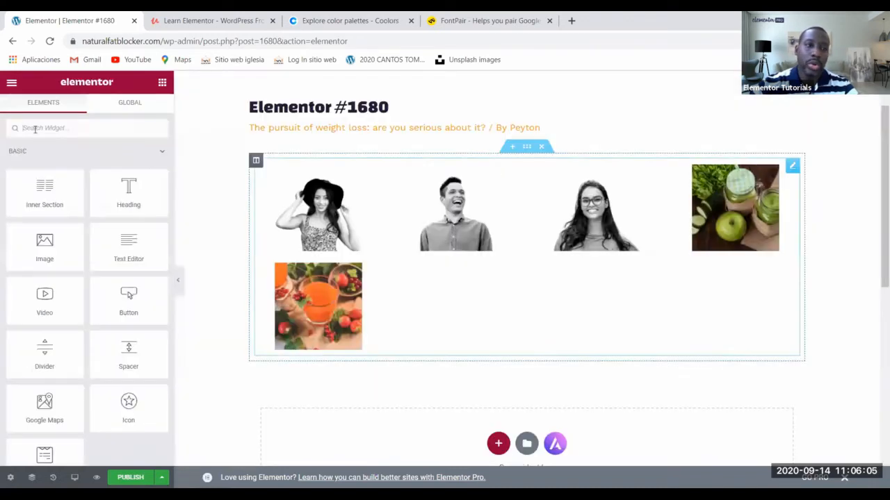
Step: Disable Enable Lightbox In Editor again in the User Preferences
click(11, 82)
click(62, 186)
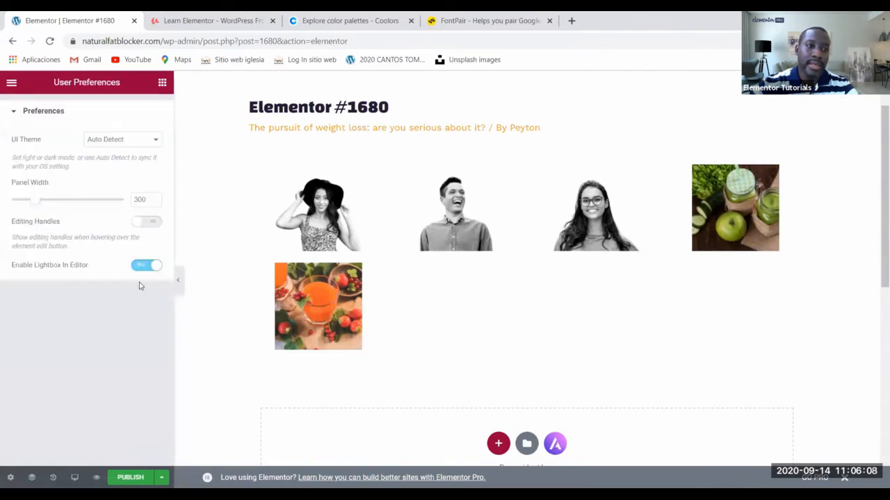
click(142, 268)
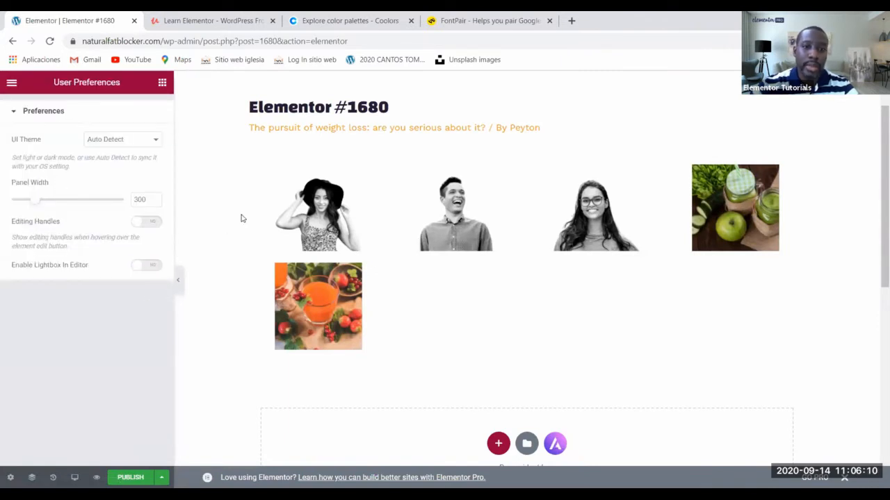
Step: Revisit the User Preferences, collapse and expand the Preferences section, and return to the main menu
click(12, 84)
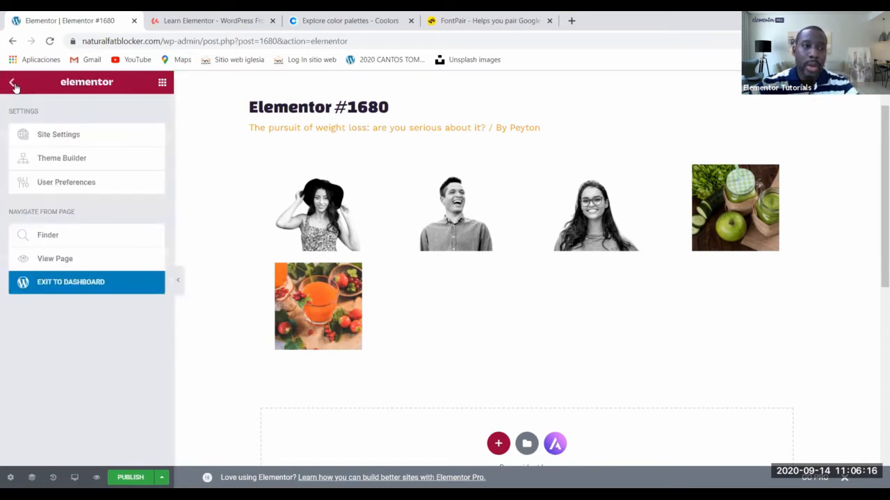
click(49, 182)
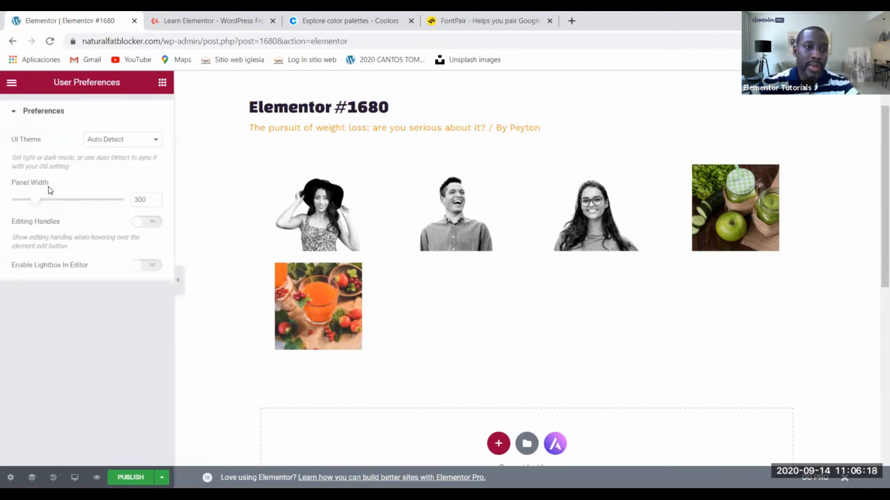
click(14, 114)
click(14, 111)
click(12, 83)
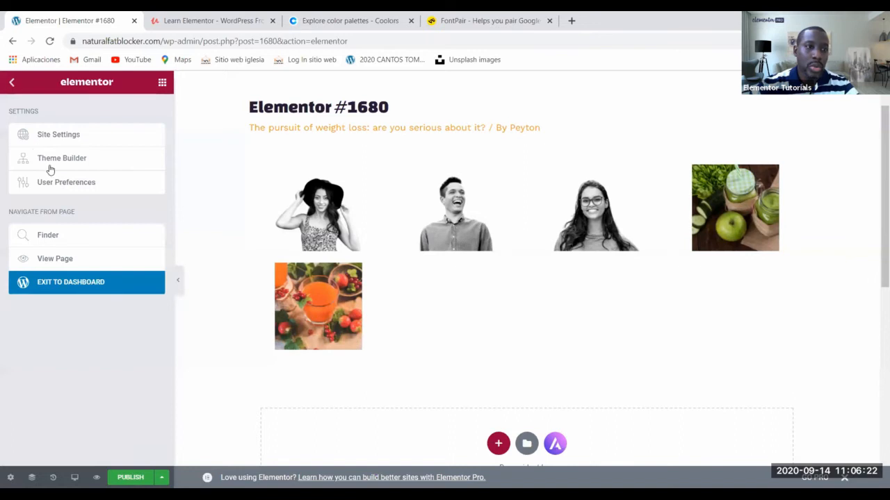
Step: Open the Theme Builder to view its site parts, try to leave through its header title, and dismiss the error dialog
click(64, 159)
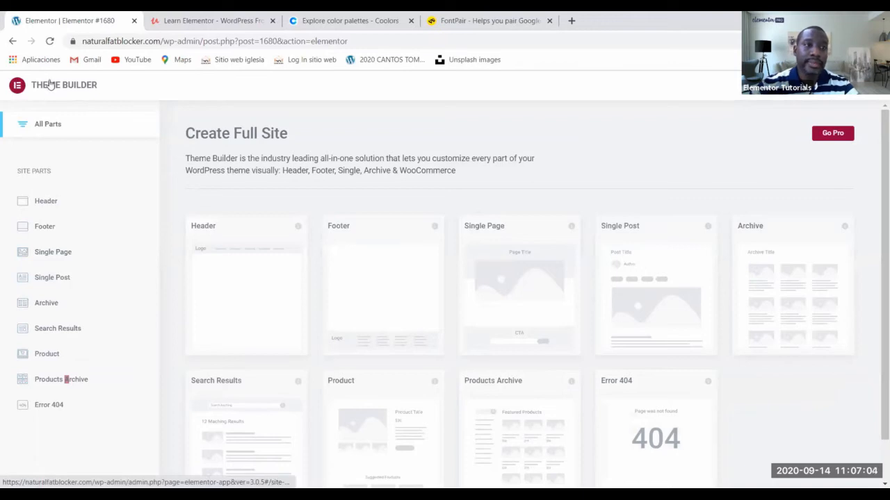
click(49, 81)
click(406, 317)
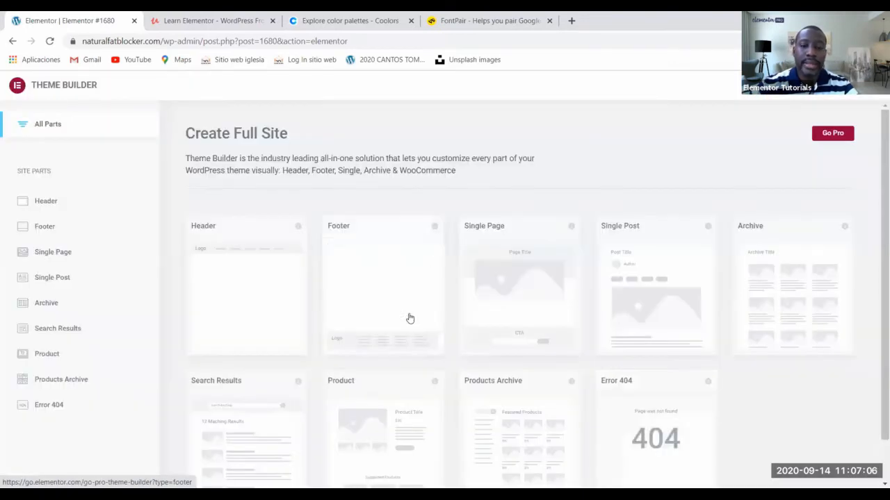
Step: Try again to leave the Theme Builder, open the error's Learn More help page, and close that page
click(50, 87)
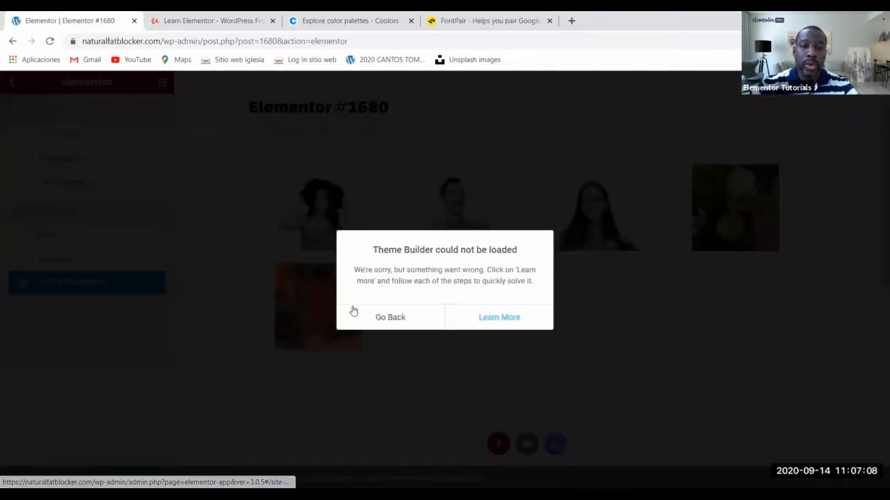
click(496, 318)
click(273, 22)
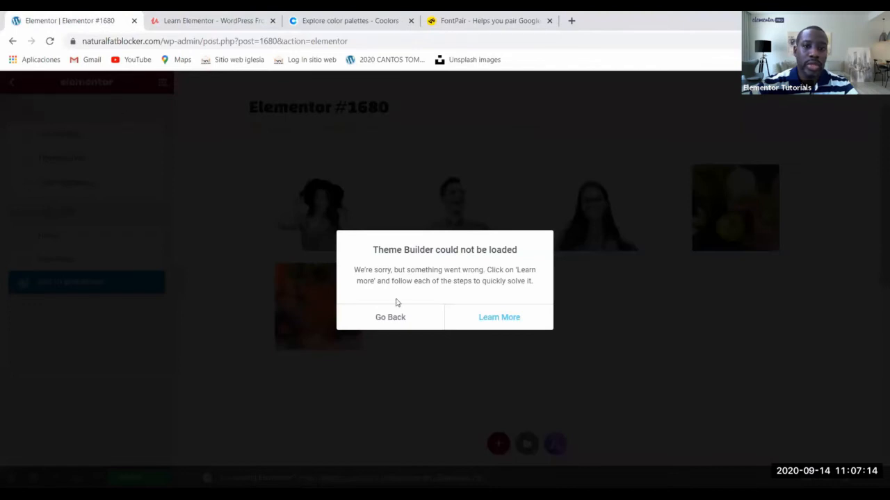
Step: Go back from the Theme Builder error and try to leave through the Elementor logo, dismissing the dialog again
click(396, 317)
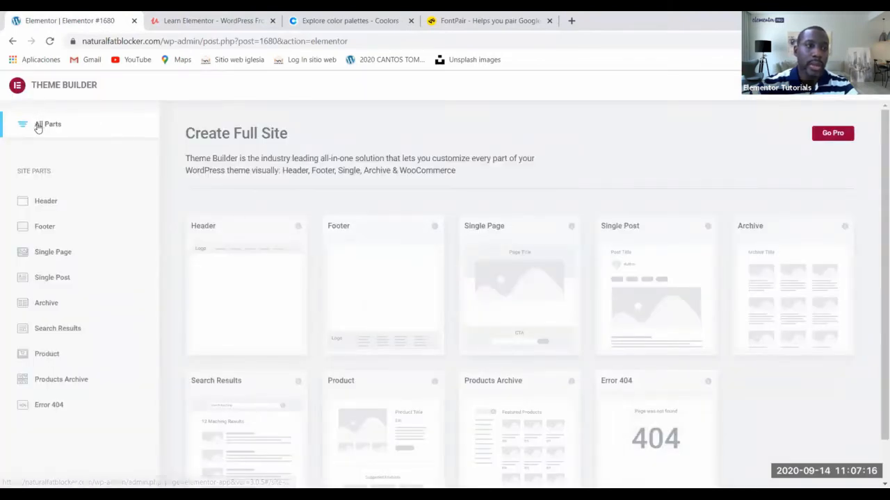
click(17, 86)
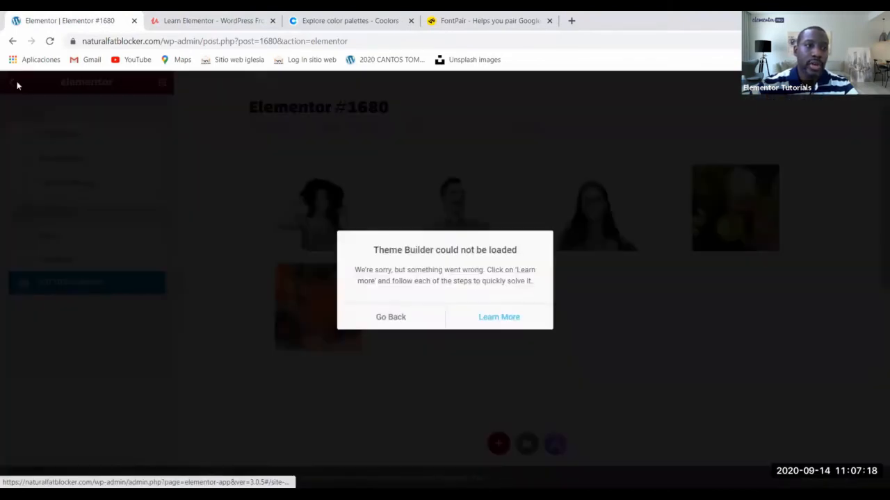
click(406, 317)
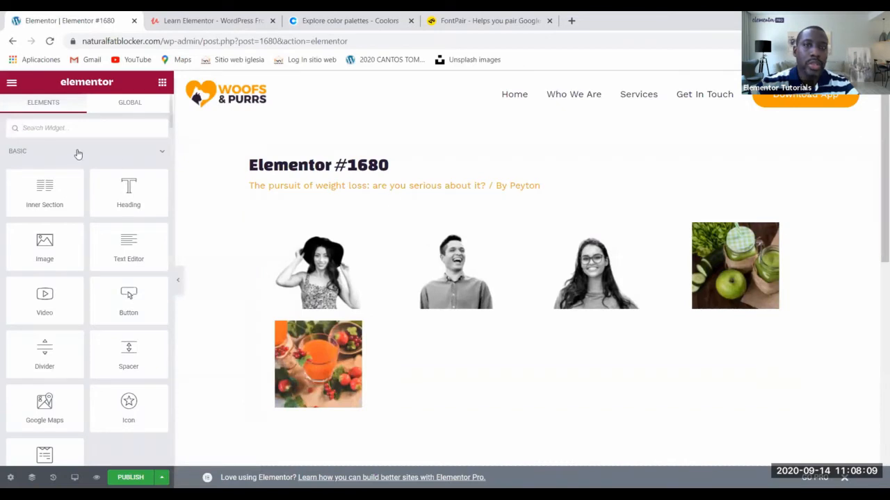
Step: Show the Global Colors in the Site Settings
click(11, 83)
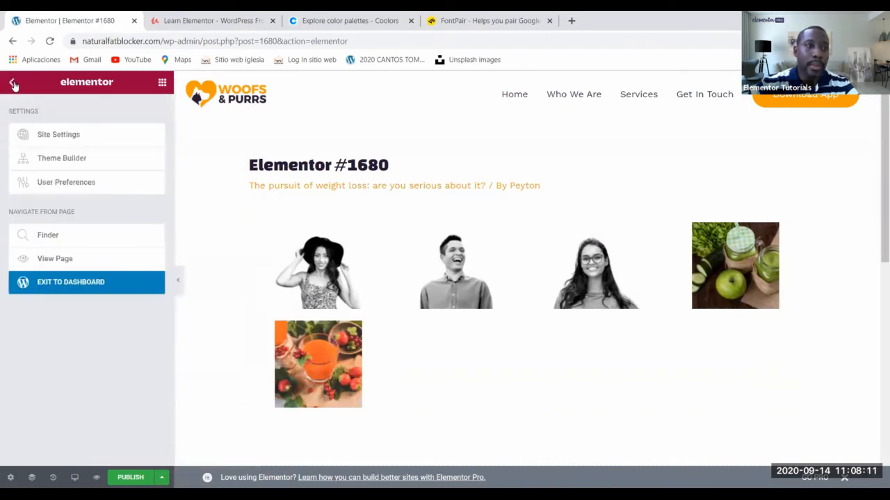
click(107, 135)
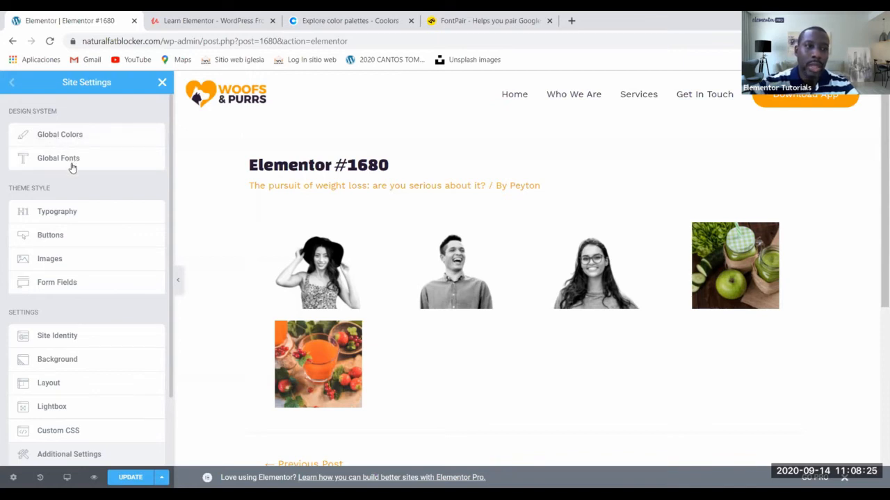
click(72, 136)
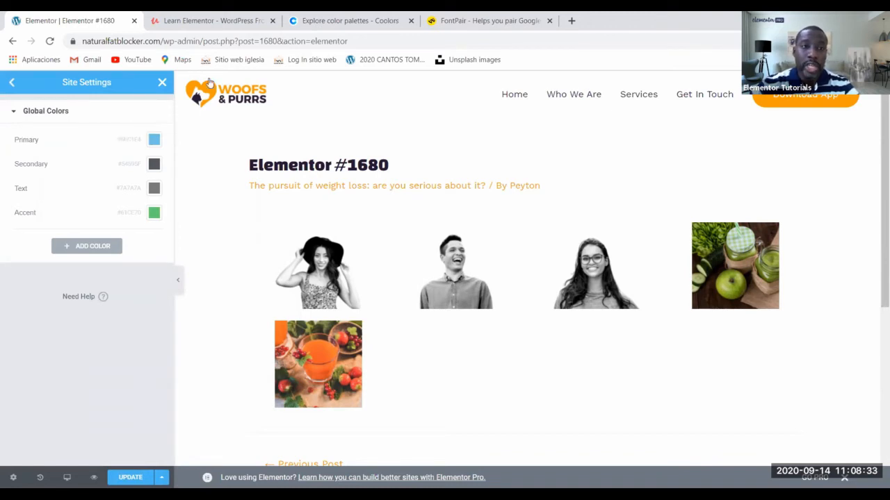
Step: Switch to the Coolors website and browse its trending color palettes
click(343, 19)
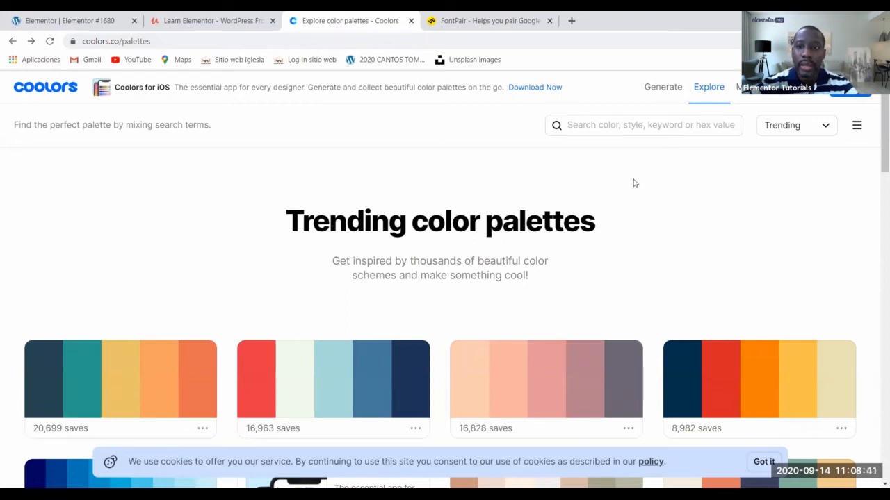
click(713, 92)
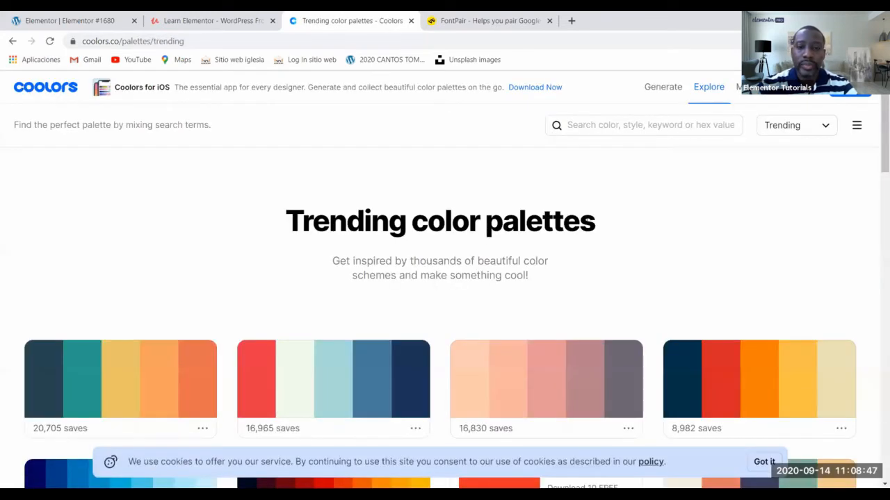
scroll(586, 225, down, 3)
scroll(586, 228, down, 6)
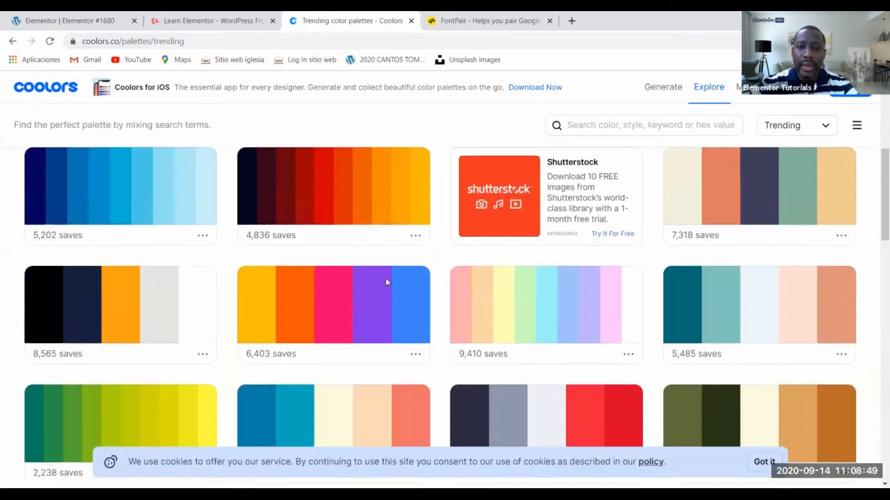
scroll(413, 284, down, 3)
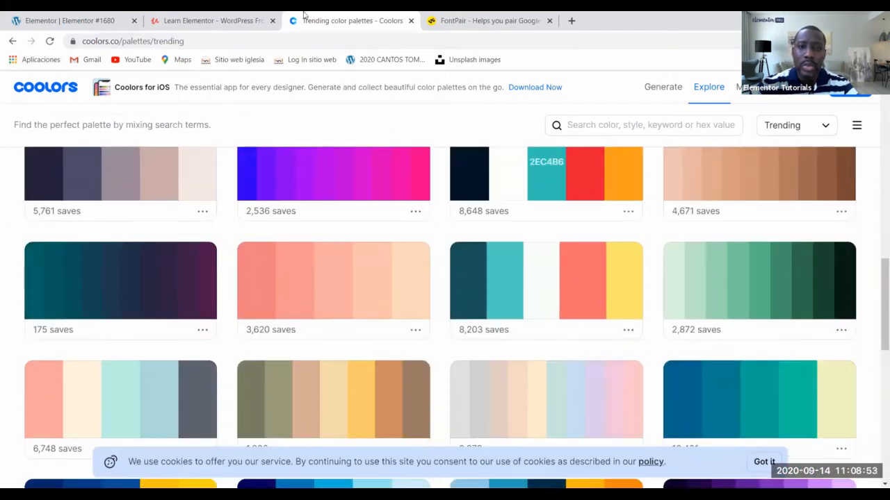
scroll(529, 319, down, 6)
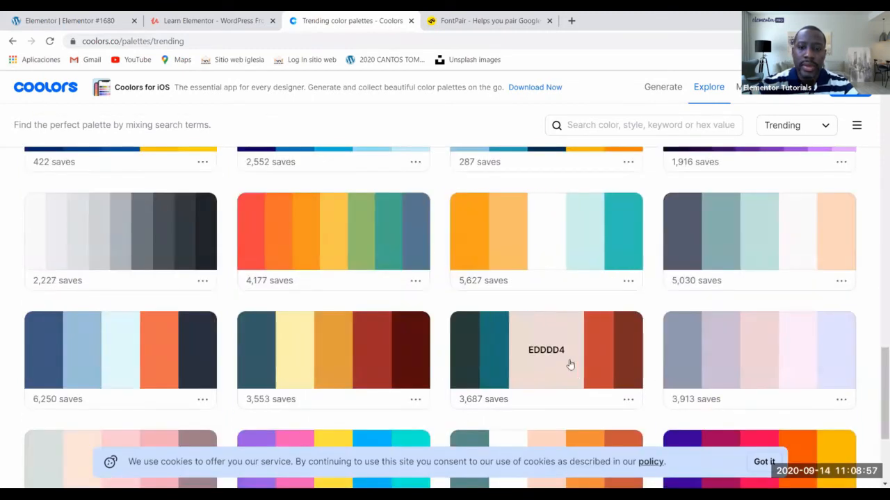
scroll(569, 365, down, 3)
scroll(570, 365, up, 2)
scroll(570, 365, up, 4)
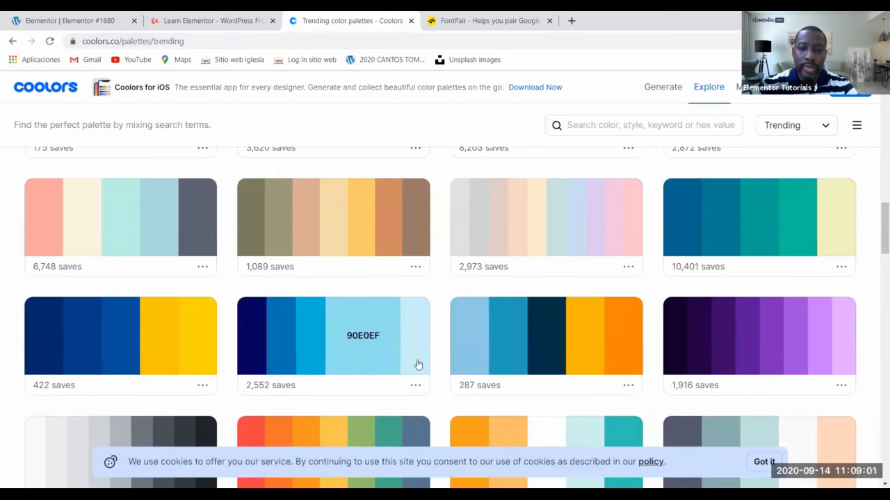
scroll(521, 392, down, 1)
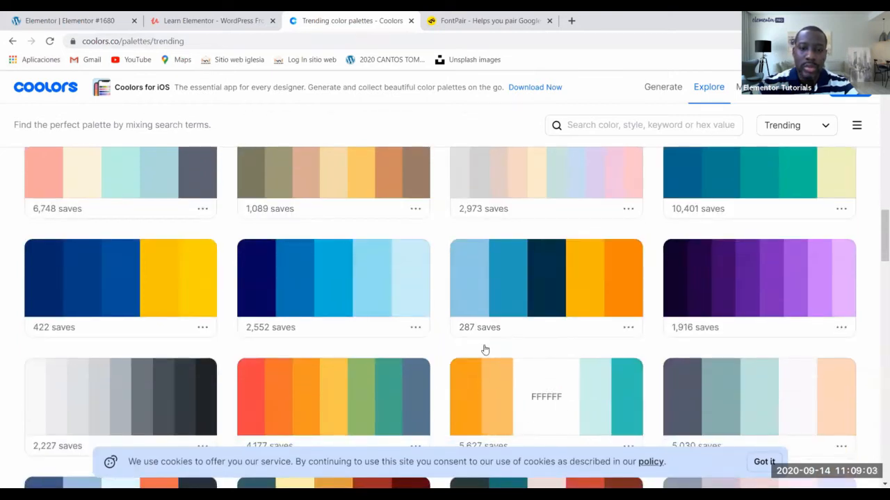
Step: Copy the light orange FFBF69 from the orange, white and teal palette, and open that palette in the generator
click(510, 387)
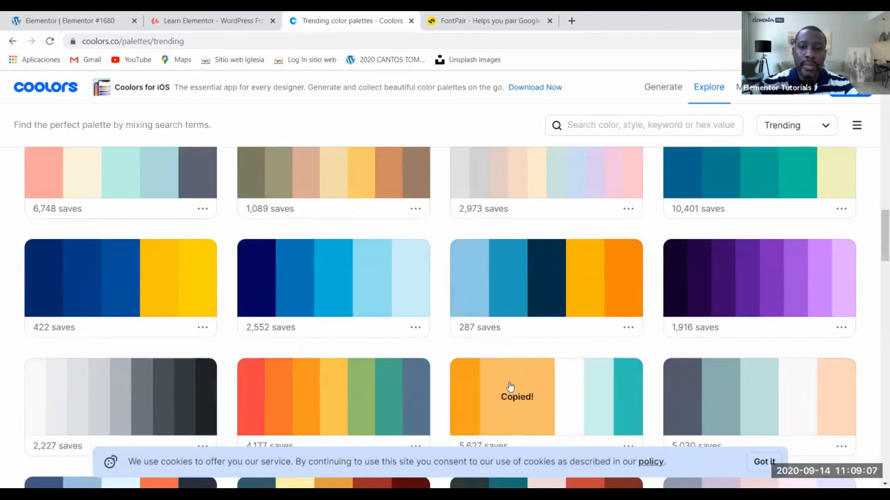
scroll(612, 400, down, 1)
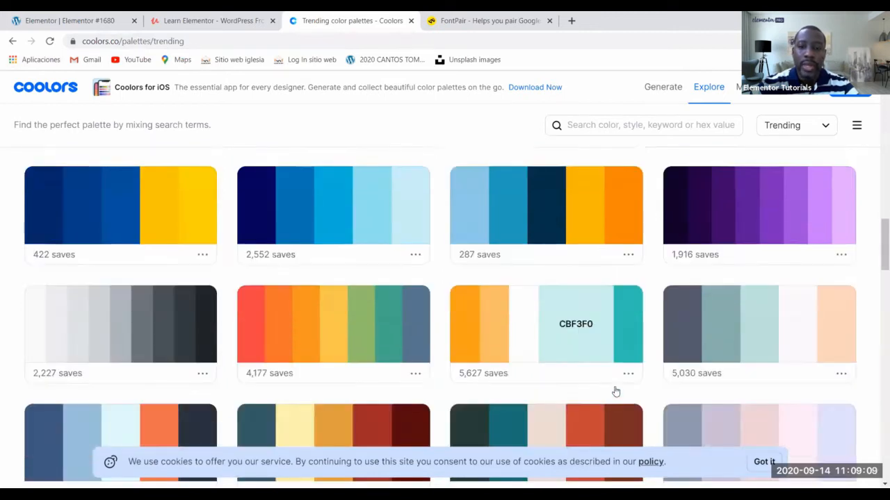
scroll(615, 392, down, 1)
click(628, 331)
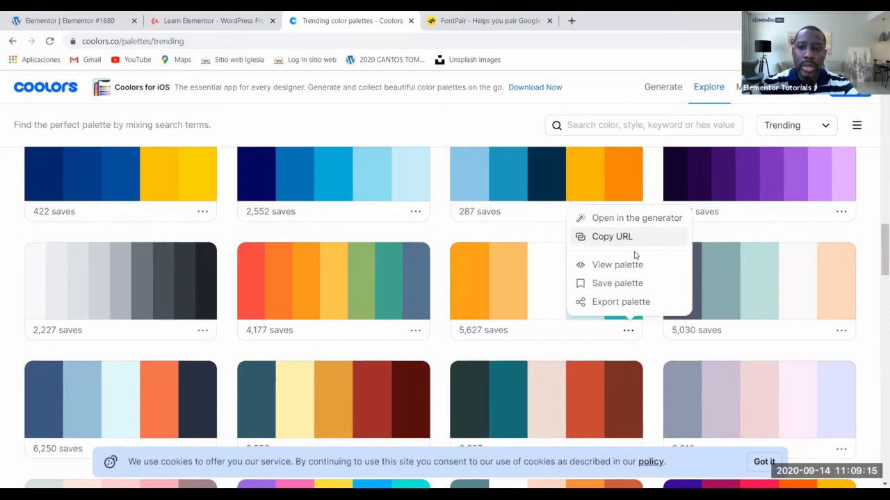
click(635, 220)
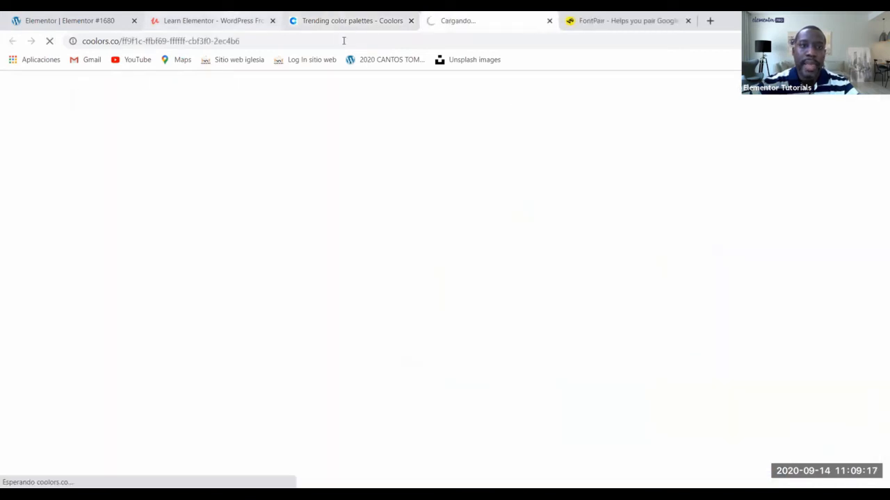
Step: Switch back to the Elementor post editor and close the Site Settings
click(92, 19)
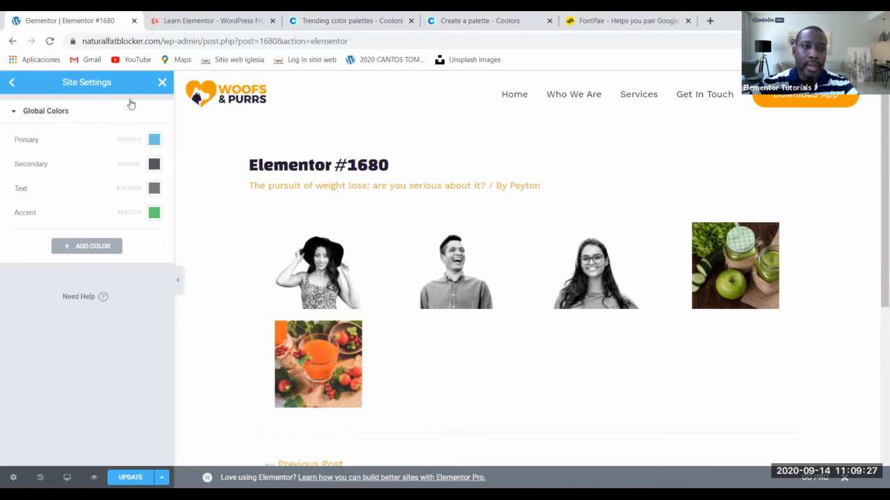
click(162, 84)
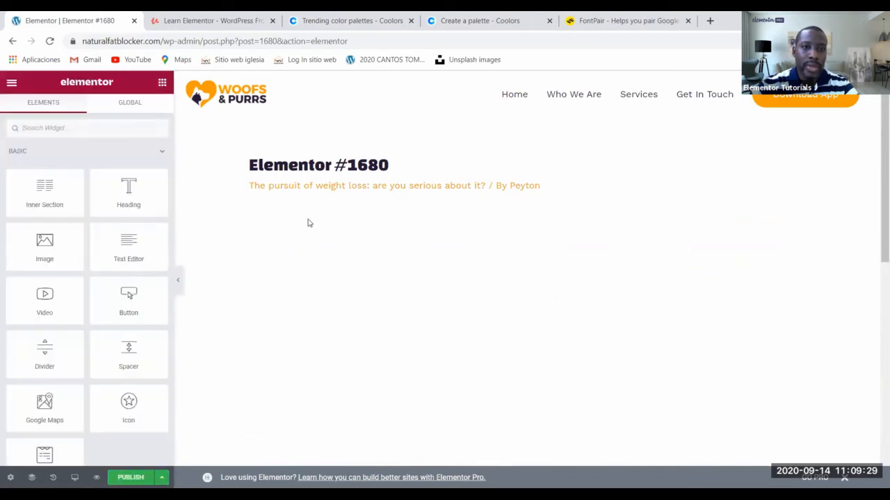
Step: Add a Heading widget to the empty content area of the post
click(542, 206)
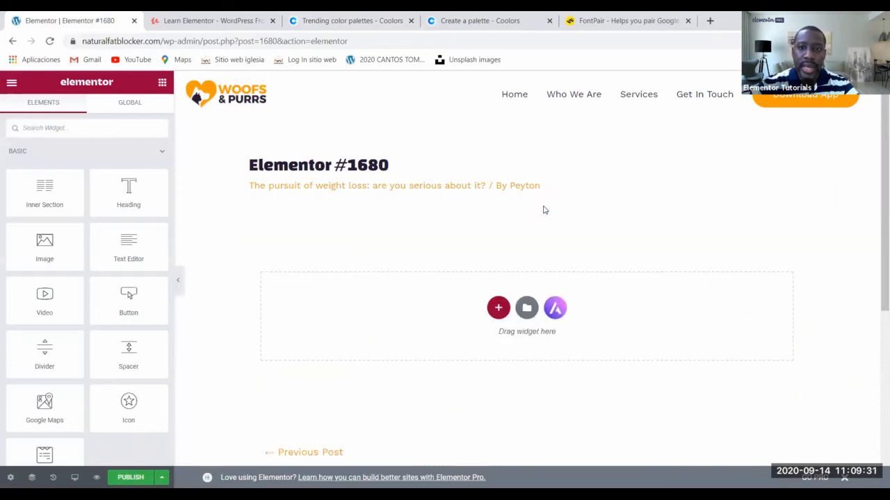
drag(136, 194, 528, 330)
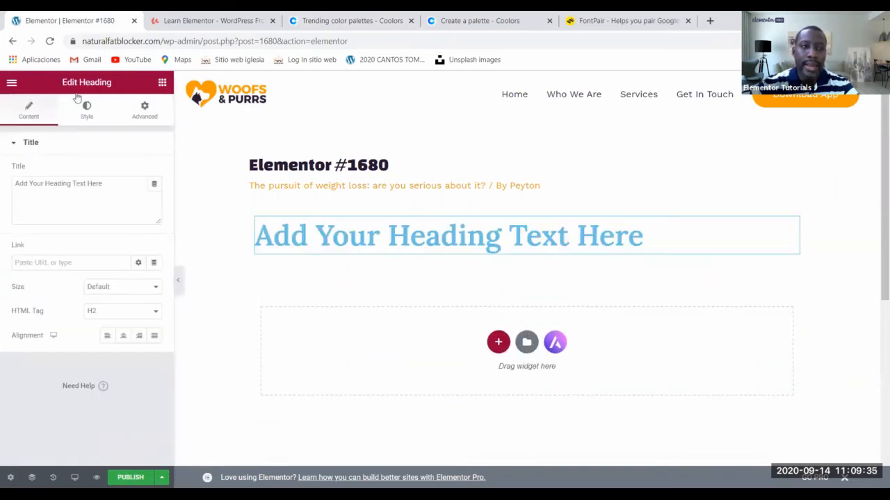
Step: View the Global Colors in the Site Settings to compare the Primary color with the heading, and close the settings
click(11, 84)
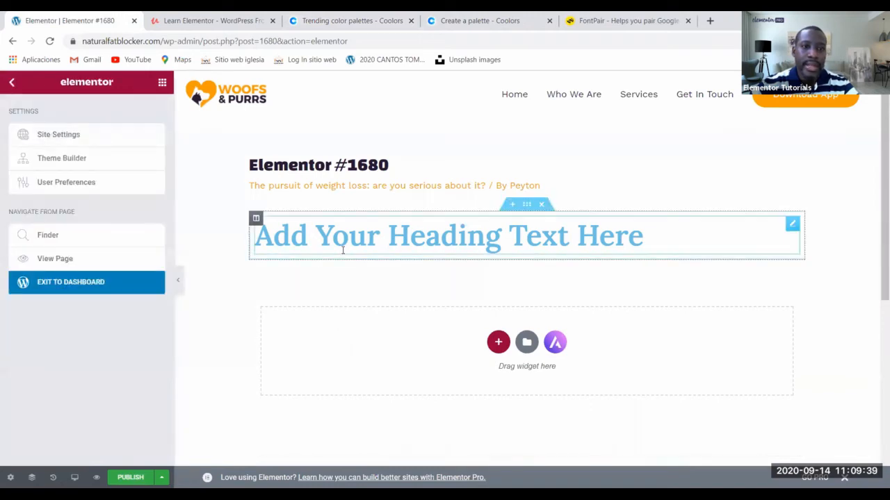
click(41, 134)
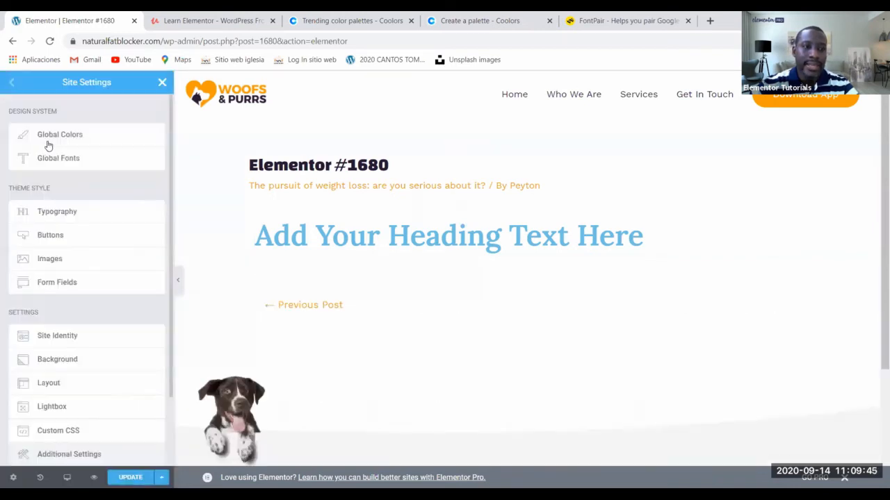
click(48, 138)
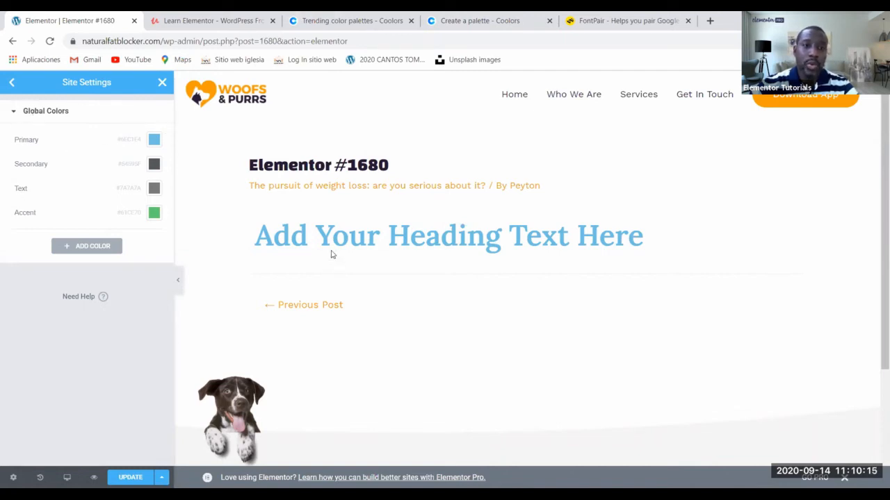
click(163, 83)
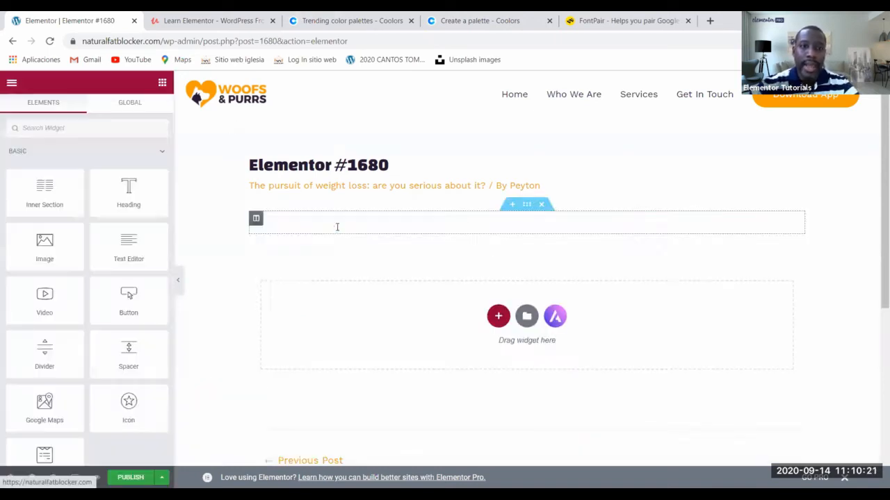
Step: Change the heading's text color to a custom green by shifting the hue
click(369, 238)
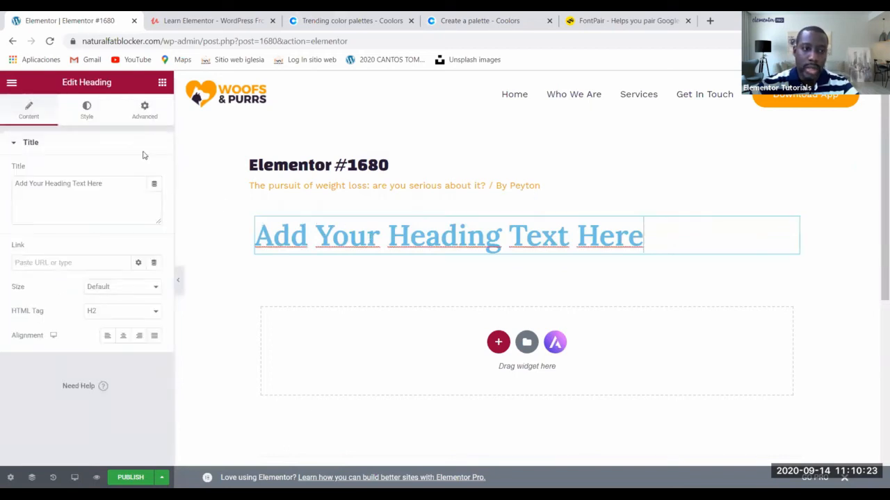
click(85, 110)
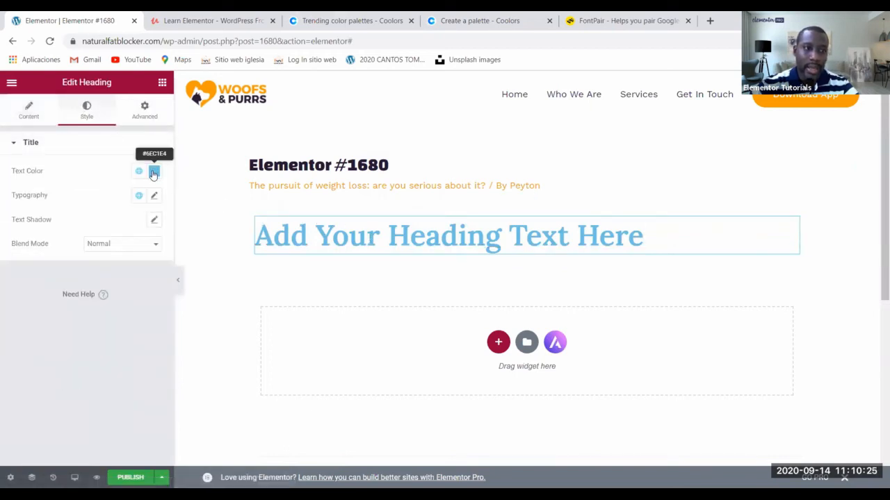
click(153, 171)
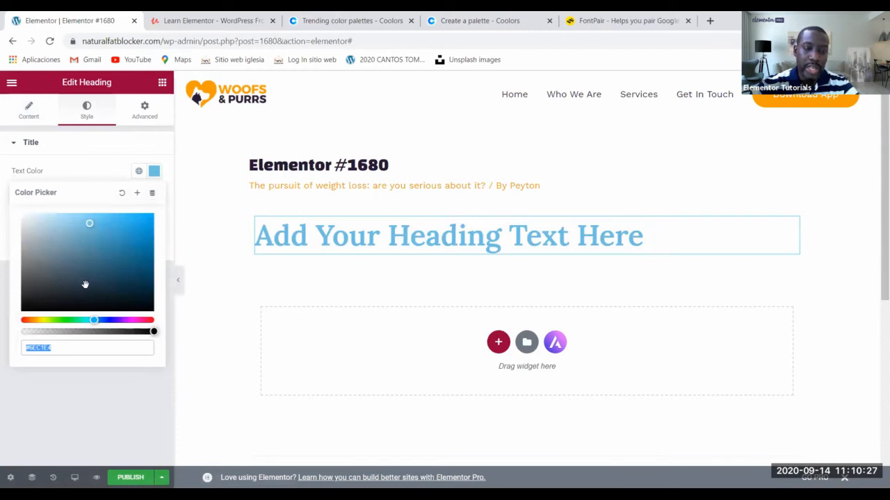
click(67, 320)
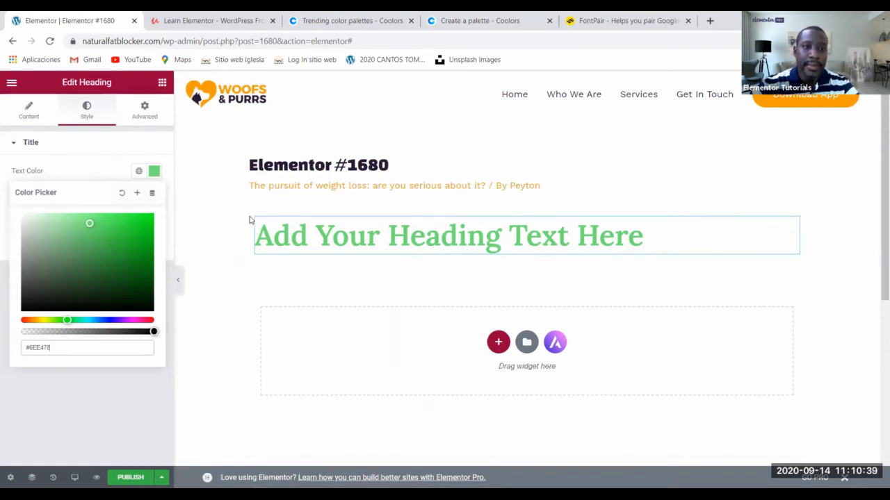
Step: Review the heading's content and style settings, and check its custom color against the Global Colors in the Site Settings
click(366, 238)
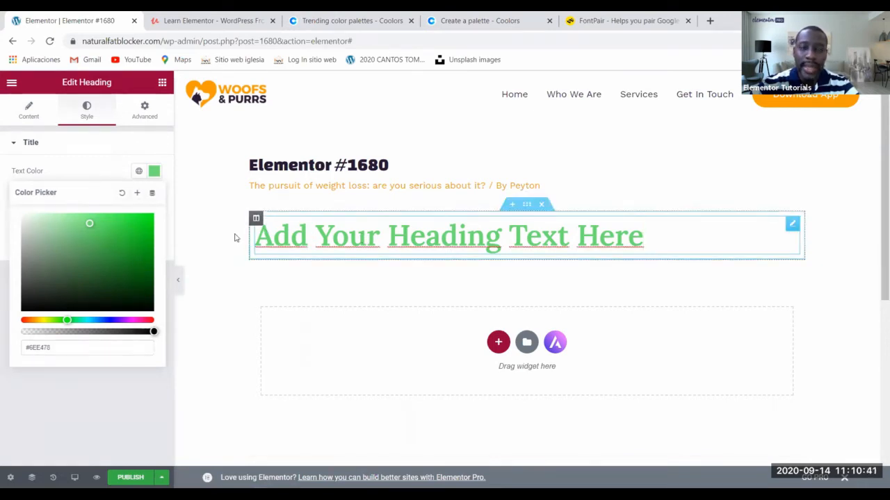
click(38, 117)
click(31, 115)
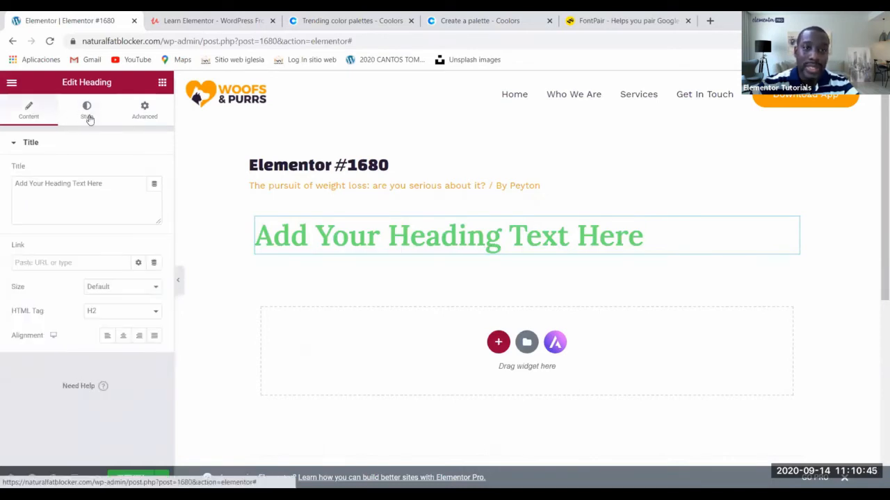
click(87, 115)
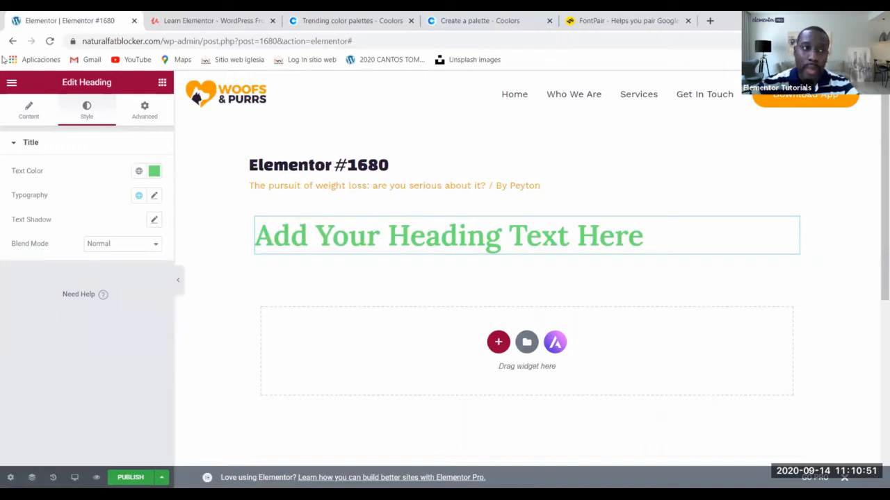
click(11, 82)
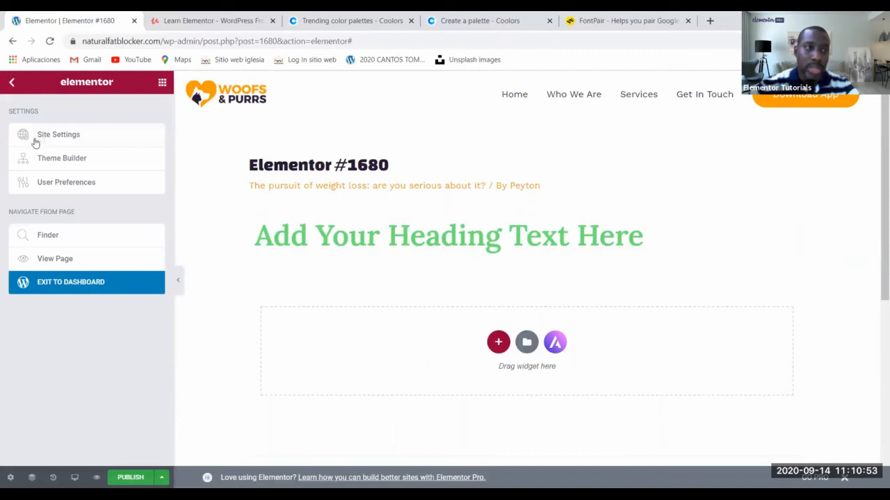
click(58, 139)
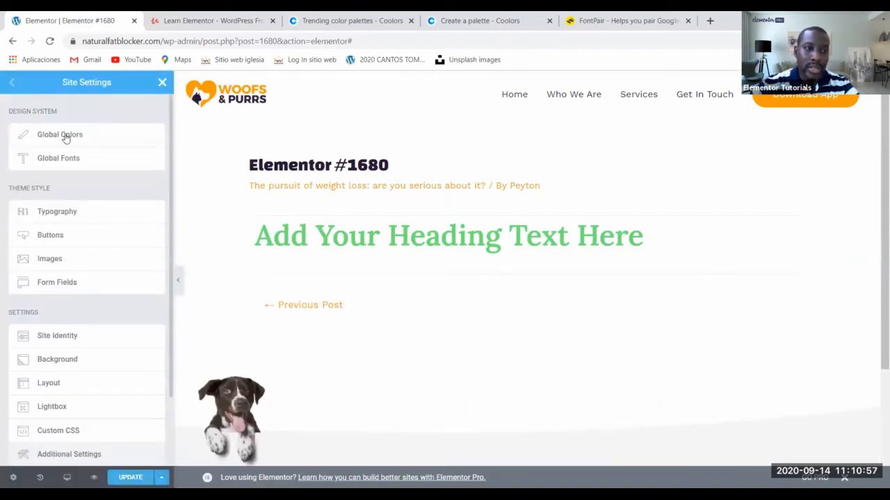
click(65, 136)
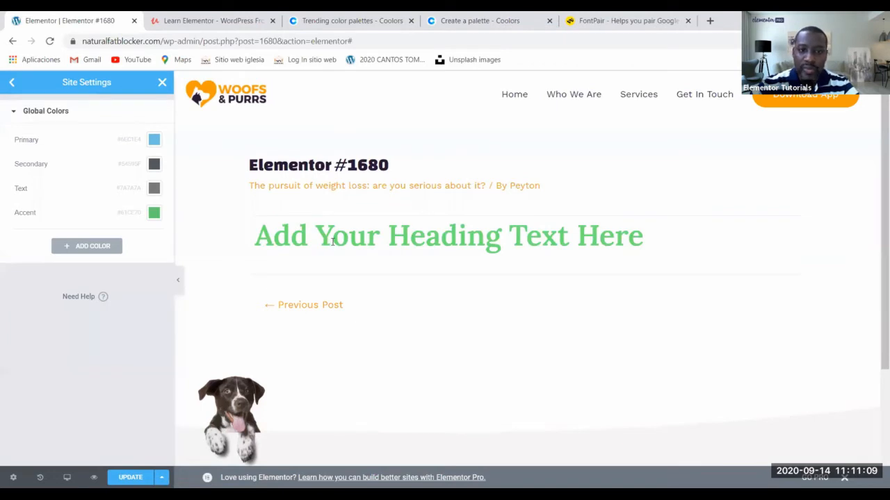
click(163, 82)
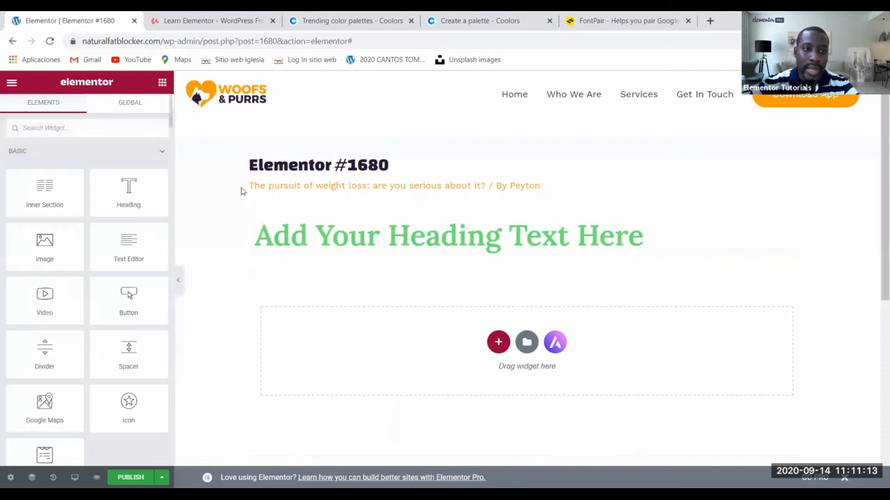
Step: Try the global Accent color on the heading text and replace it with the global Secondary color
click(357, 229)
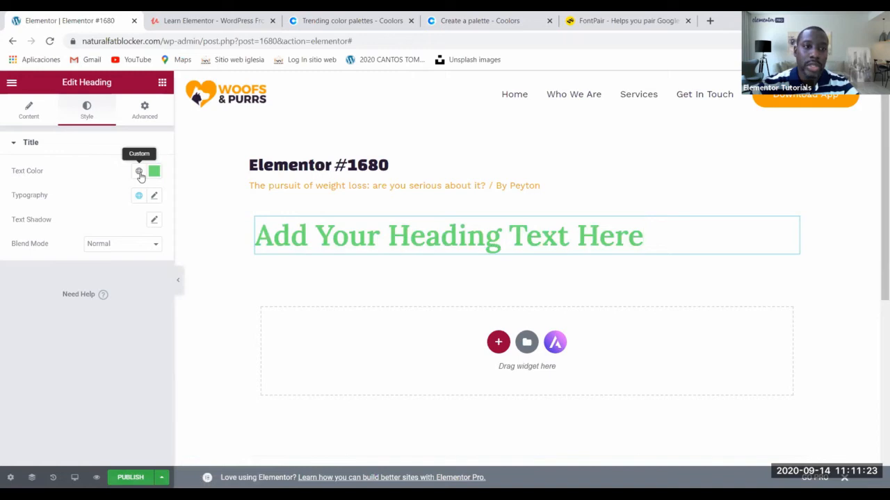
click(139, 172)
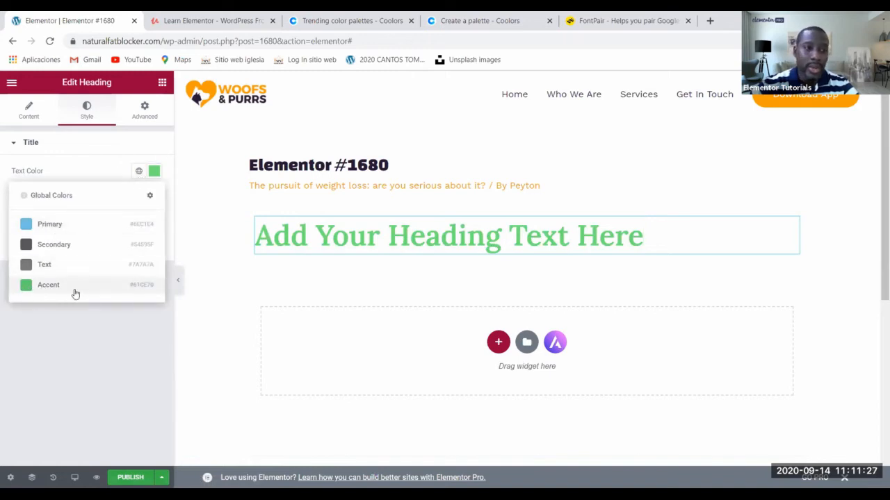
click(125, 285)
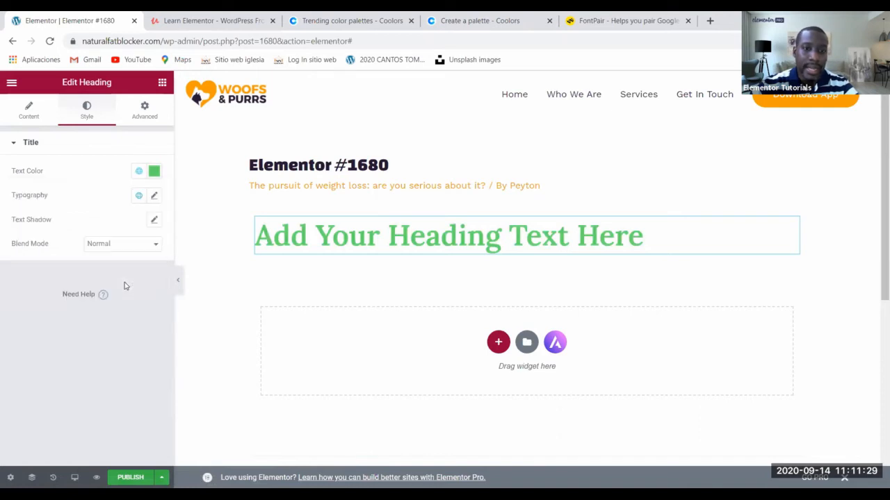
click(139, 171)
click(73, 244)
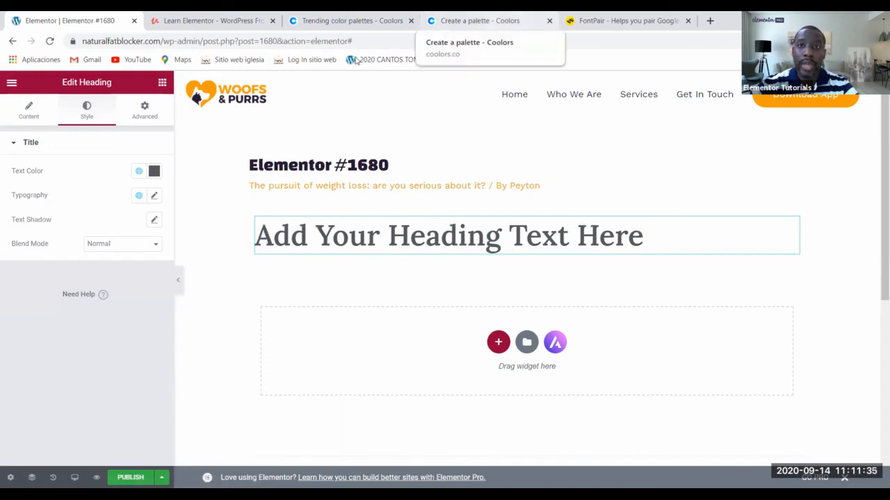
Step: Switch to the Coolors palette, copy the Tiffany Blue hex code 2EC4B6, and return to the Elementor editor
click(487, 21)
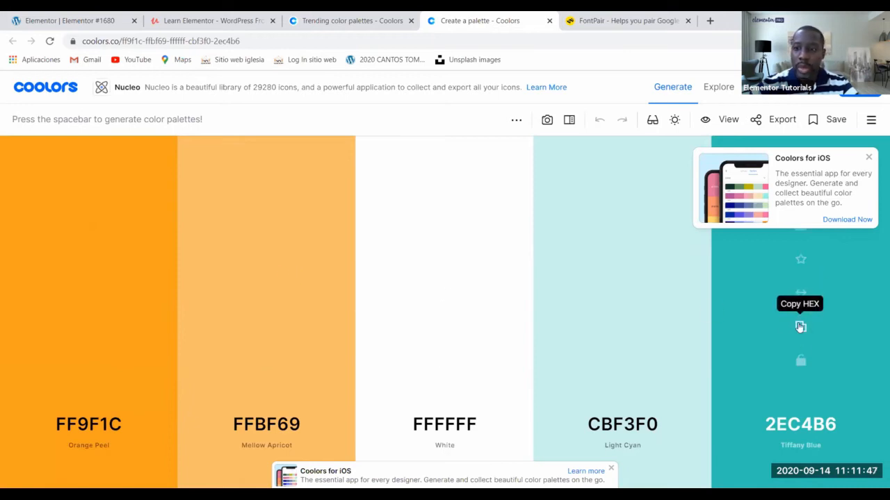
click(800, 327)
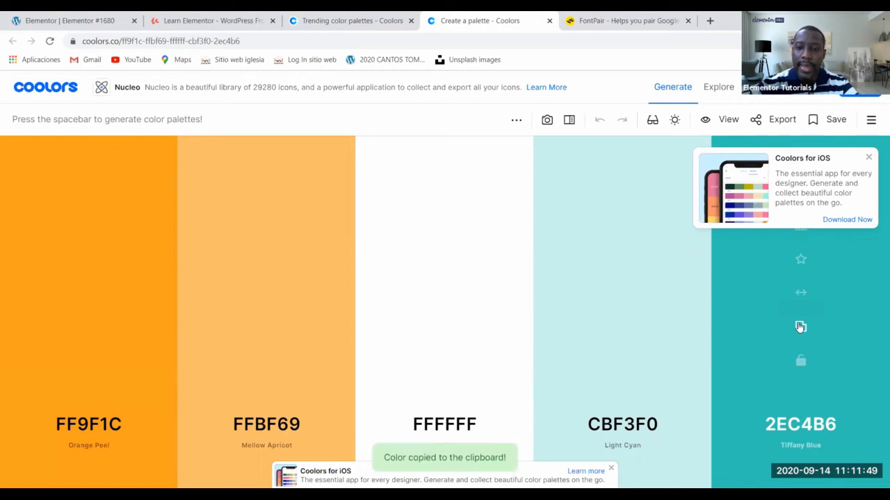
click(55, 17)
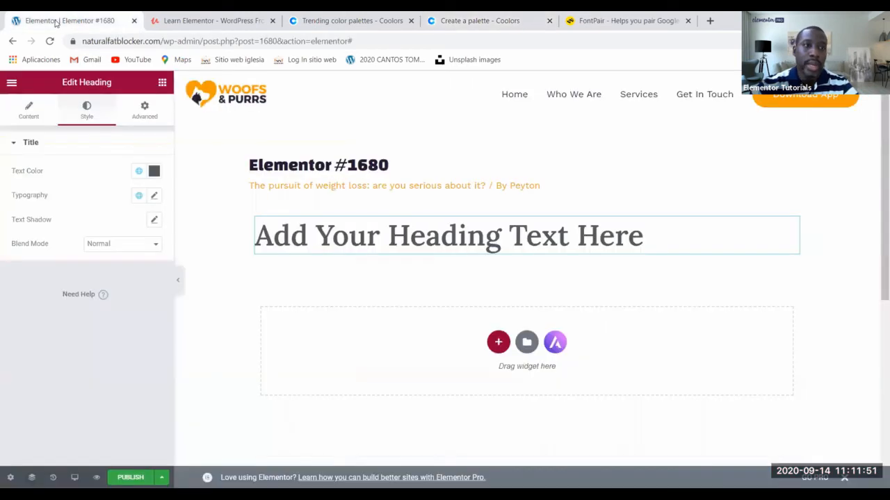
Step: Add a new color to the Global Colors in the Site Settings and enter "new" as its name
click(12, 82)
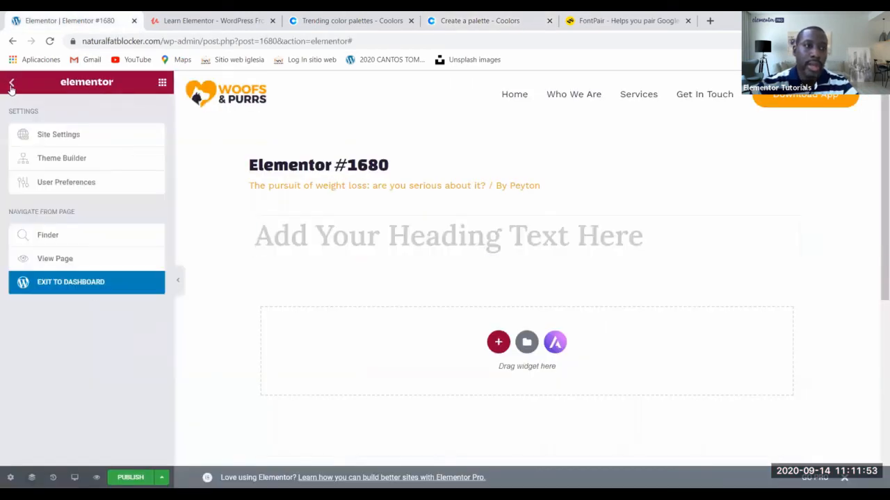
click(69, 133)
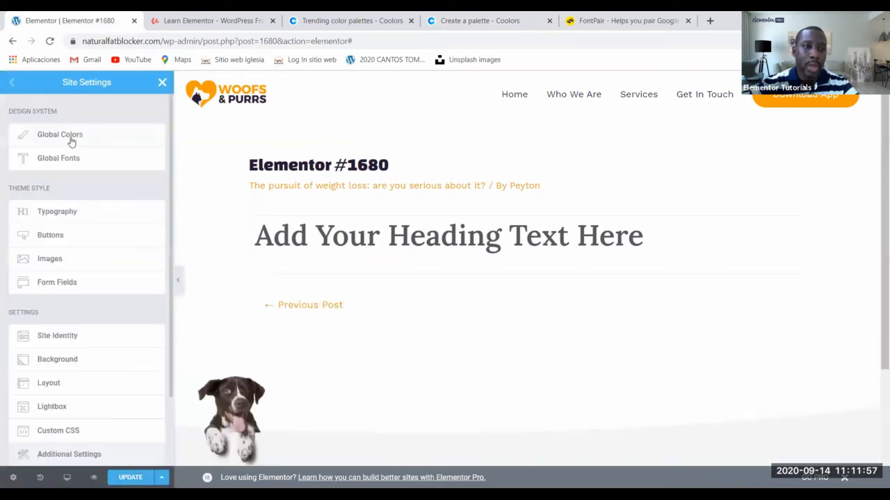
click(71, 141)
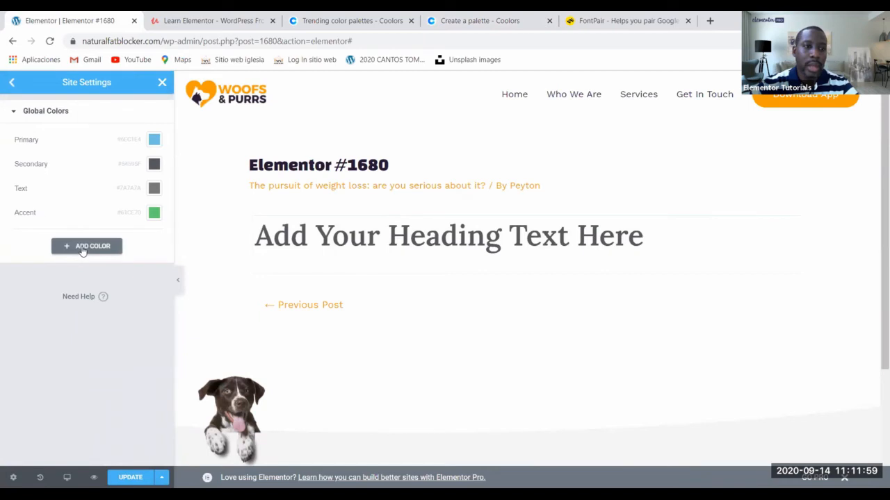
click(82, 248)
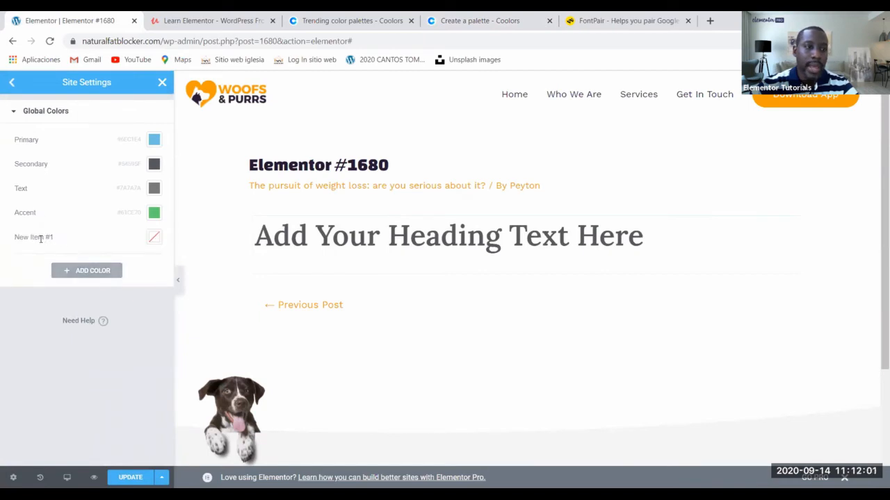
click(40, 238)
triple_click(40, 239)
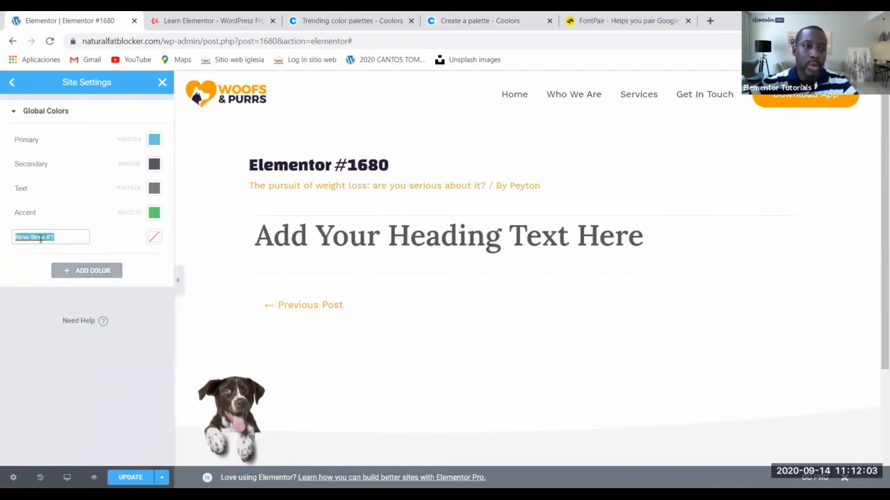
text(new co)
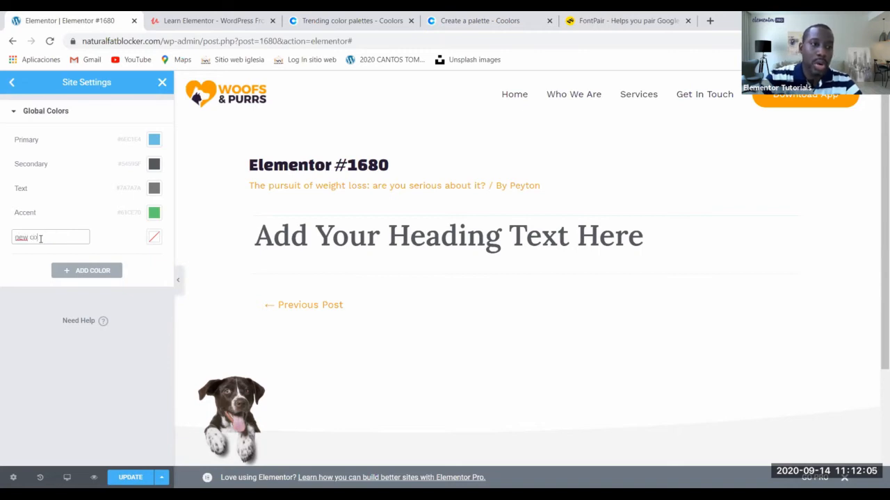
key(BackSpace)
key(BackSpace)
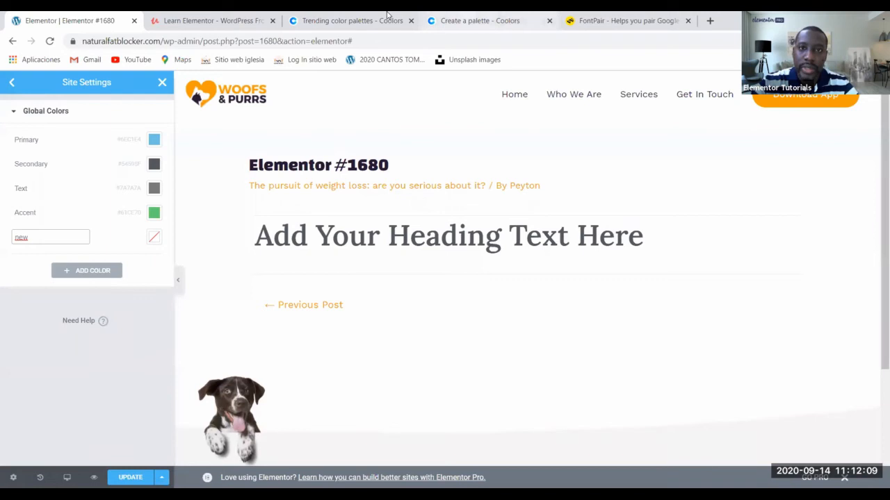
Step: Check the teal color's name in the Coolors palette and rename the new global color "Tiffany blue"
click(472, 20)
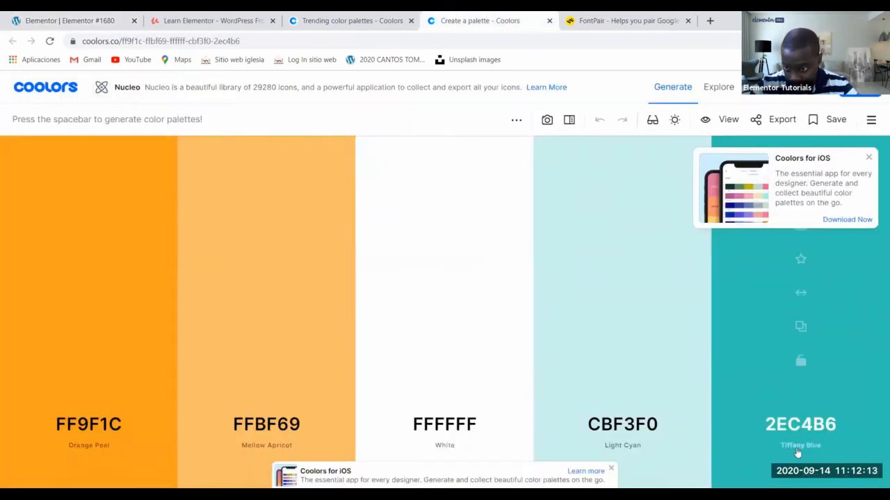
click(78, 20)
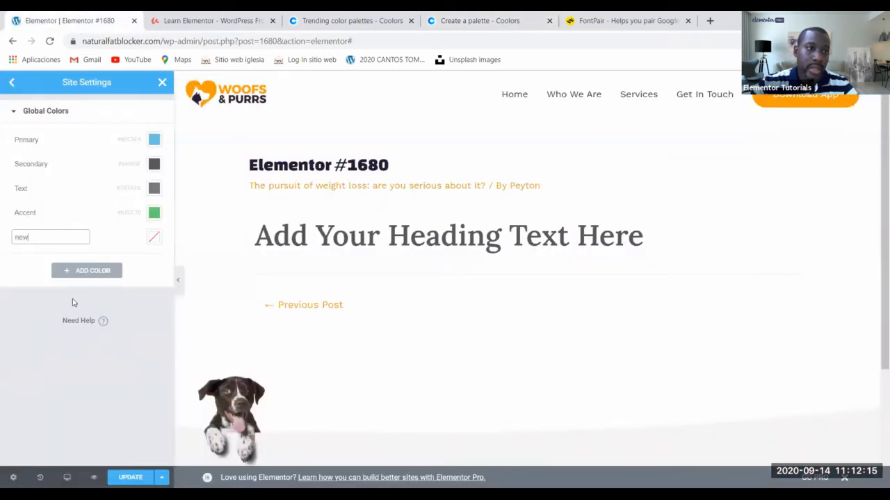
double_click(34, 239)
text(Tiffany blu)
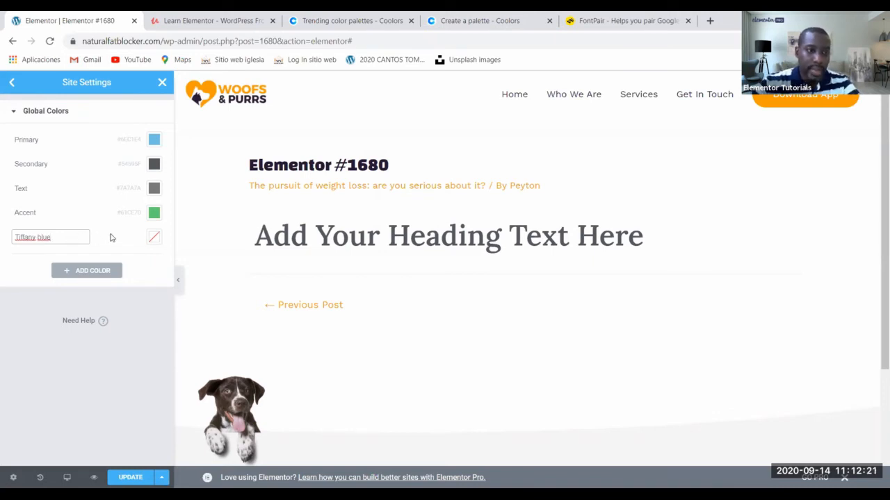
Step: Set the Tiffany blue global color to the copied hex value 2EC4B6
click(153, 237)
click(86, 258)
triple_click(67, 412)
key(ctrl+v)
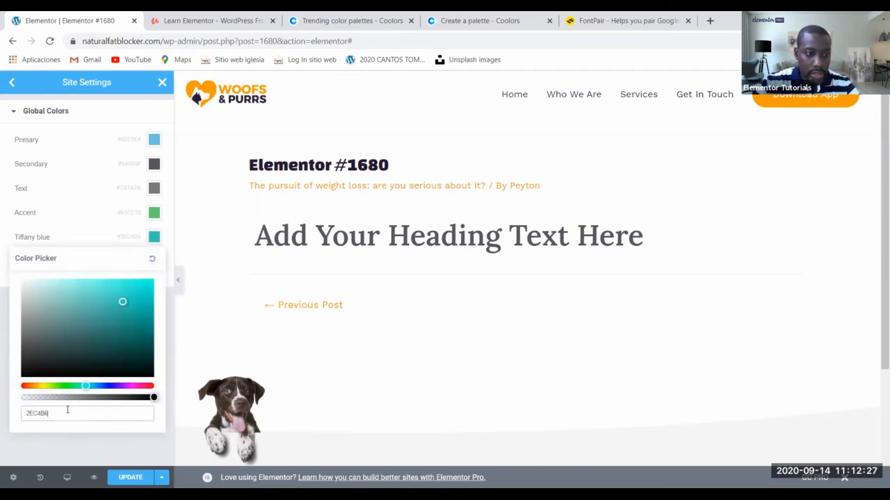
Step: Save the Tiffany blue global color, then copy the Orange Peel hex code FF9F1C from the Coolors palette and return to the Elementor editor
click(130, 478)
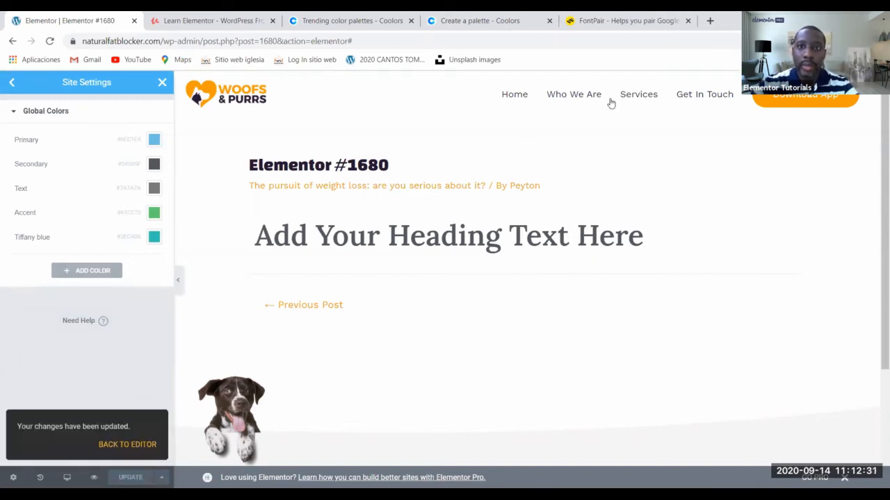
click(480, 20)
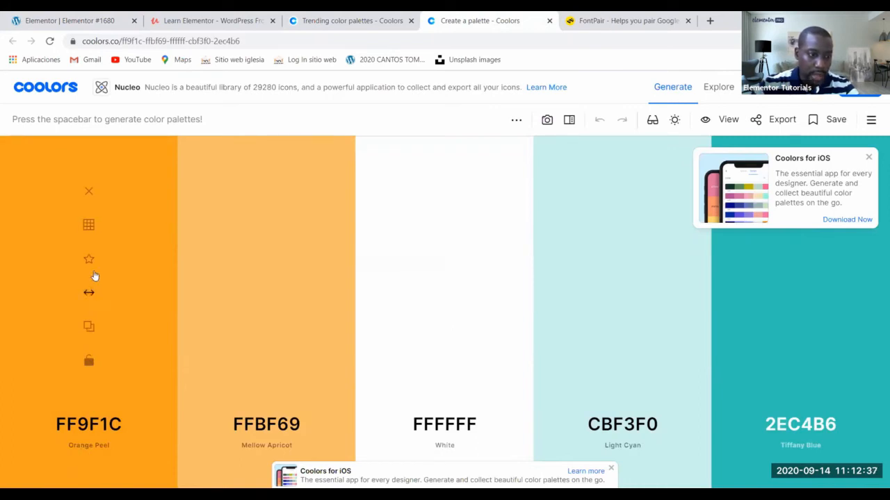
click(89, 329)
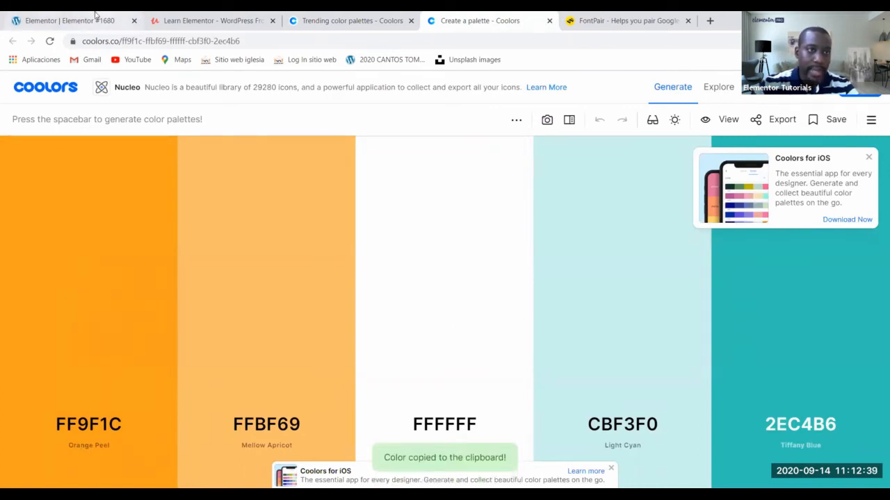
click(82, 21)
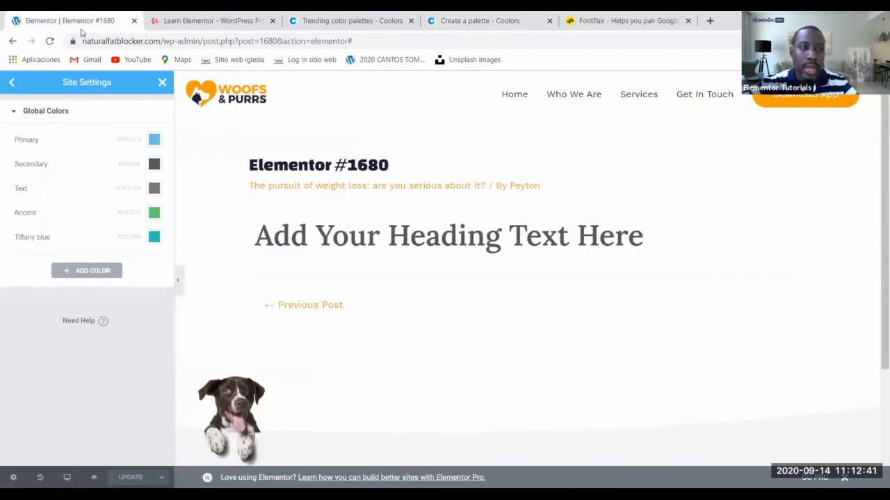
Step: Add another color to the Global Colors and name it "Orange Peel", checking the name in the Coolors palette
click(86, 271)
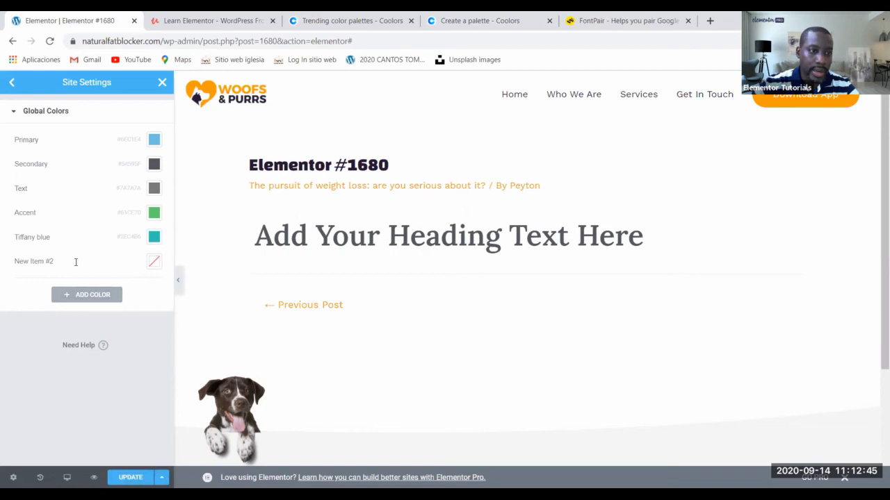
click(34, 261)
double_click(34, 260)
triple_click(34, 260)
text(O)
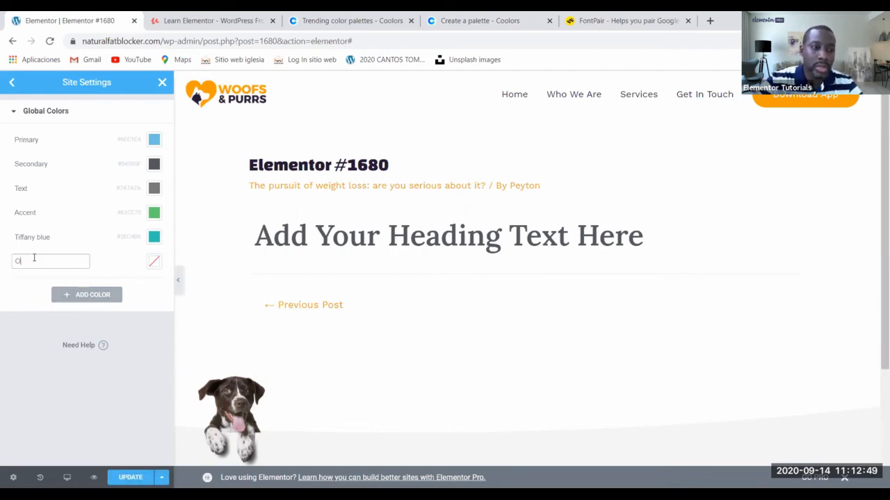
key(BackSpace)
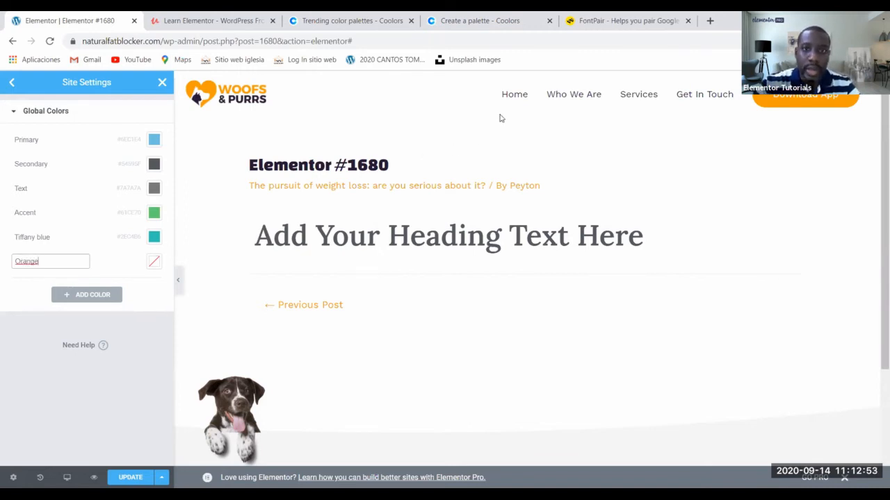
key(ctrl+4)
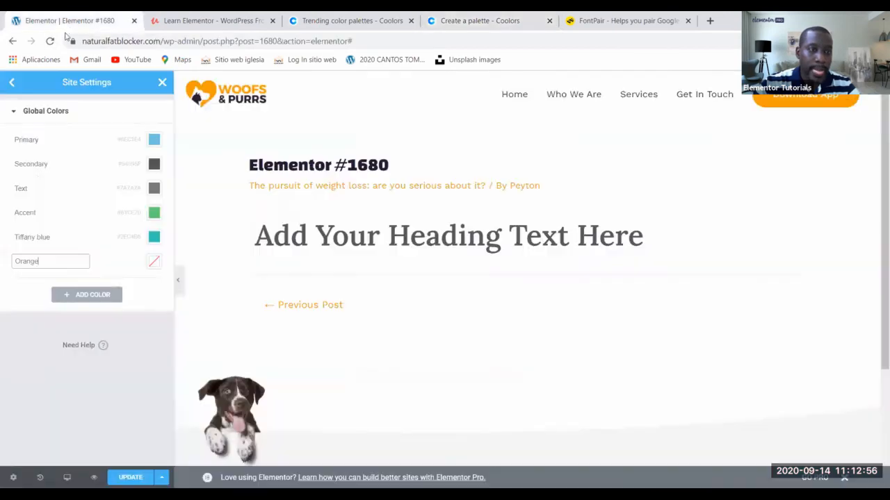
click(67, 26)
text(Peel)
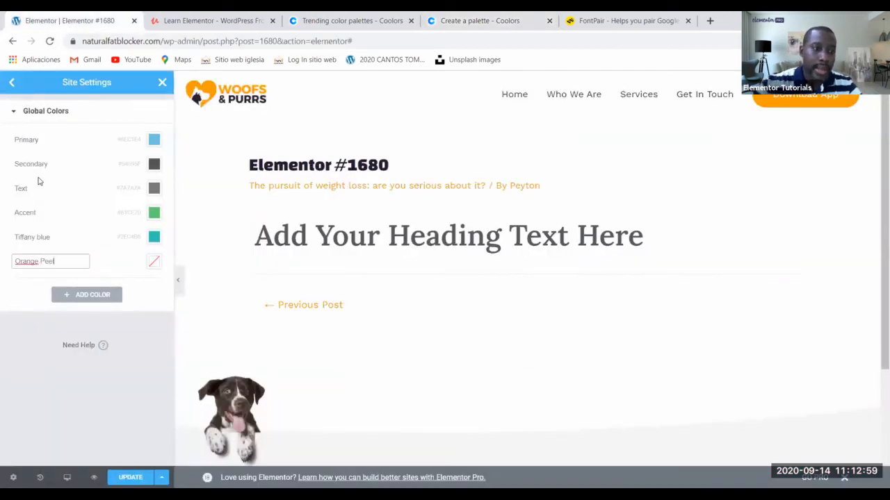
Step: Set the Orange Peel global color to the copied hex value FF9F1C and save the site settings
click(154, 262)
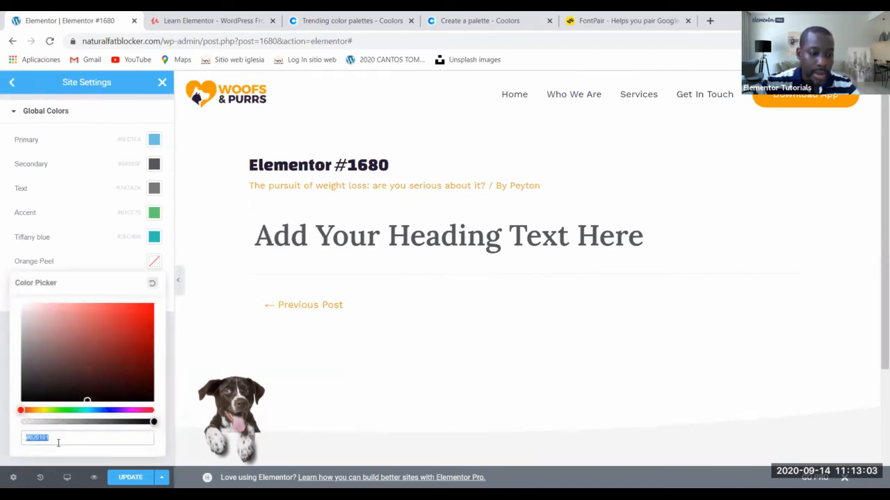
key(ctrl+v)
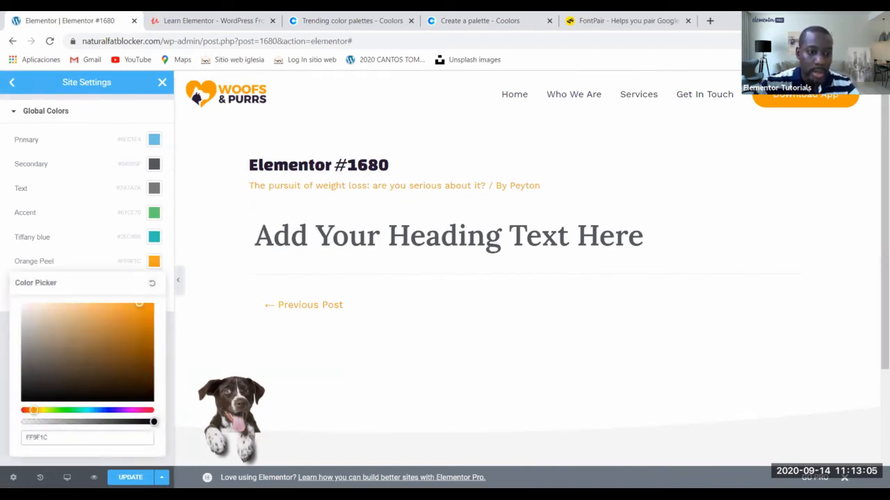
click(131, 477)
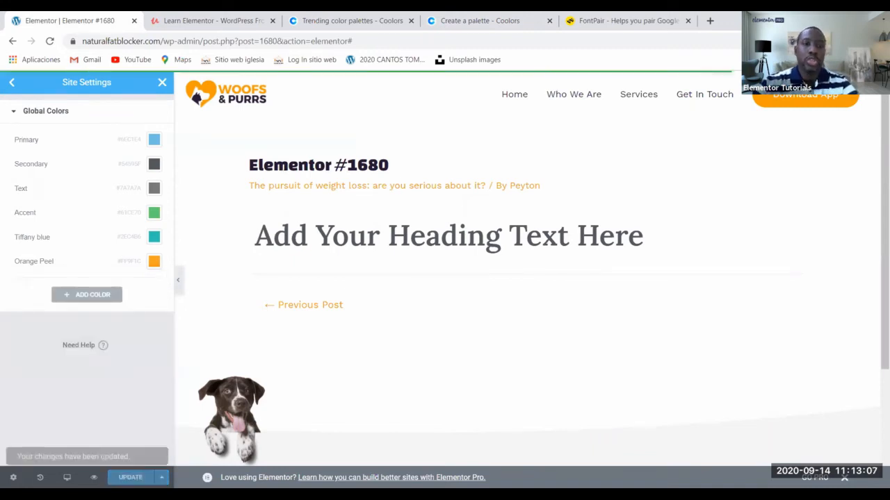
Step: Close the Site Settings and add a Text Editor widget directly below the heading
click(164, 83)
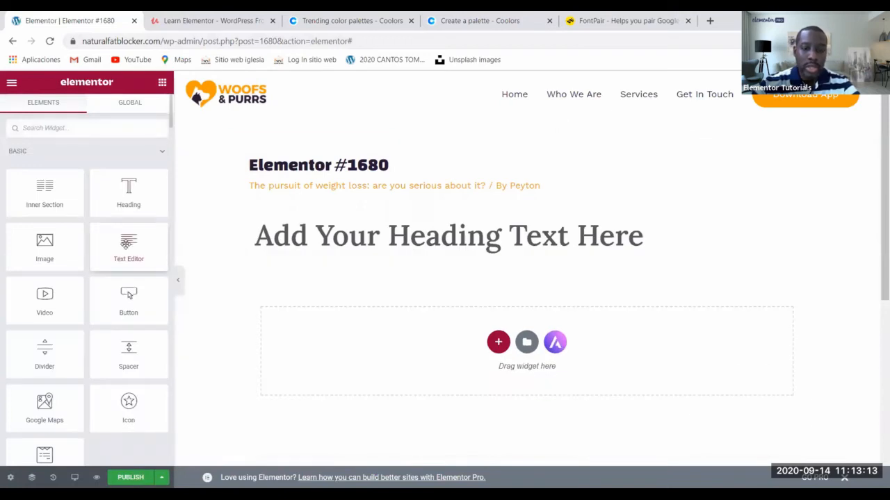
drag(127, 243, 417, 341)
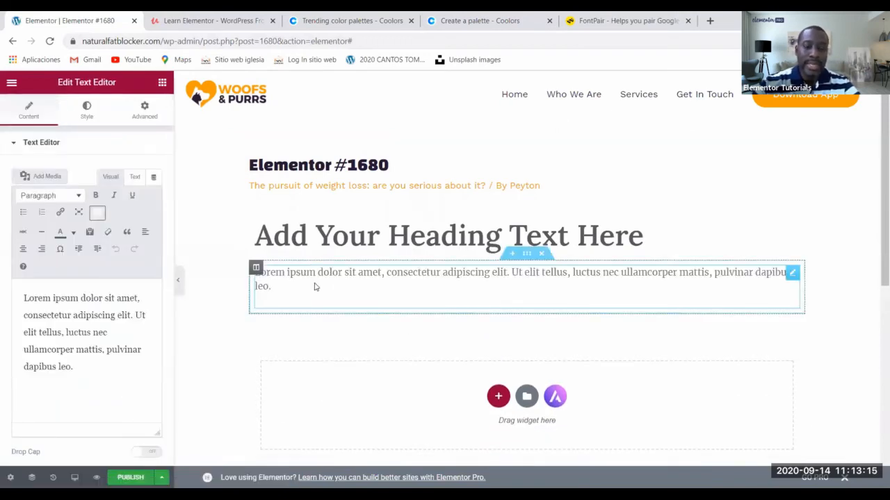
key(ctrl+4)
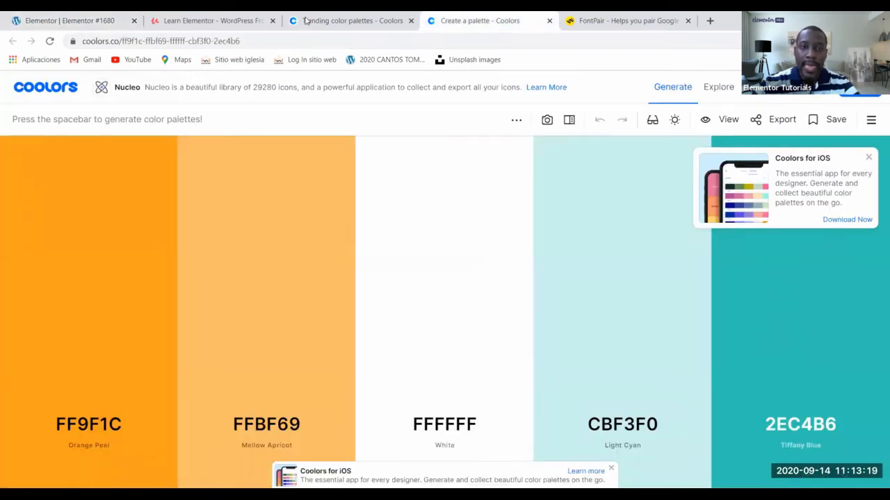
click(73, 21)
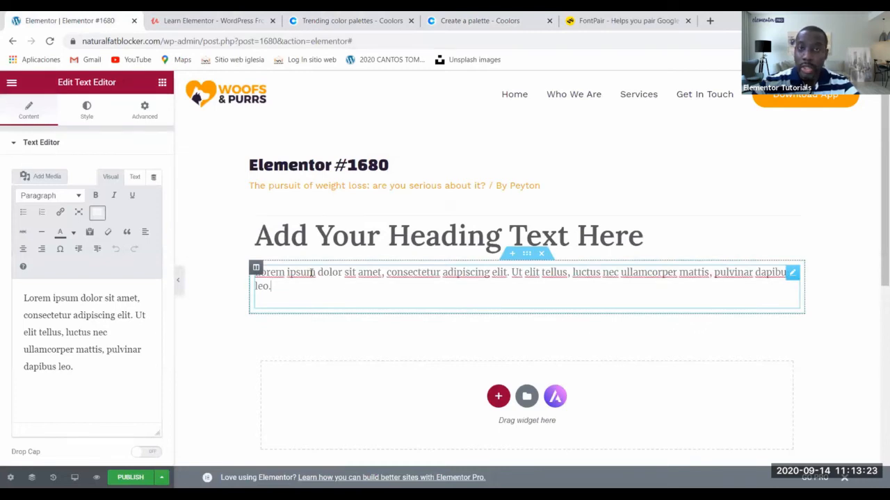
Step: Try the custom text color #D1B747 on the Lorem ipsum paragraph and compare it with the Coolors palette
click(111, 115)
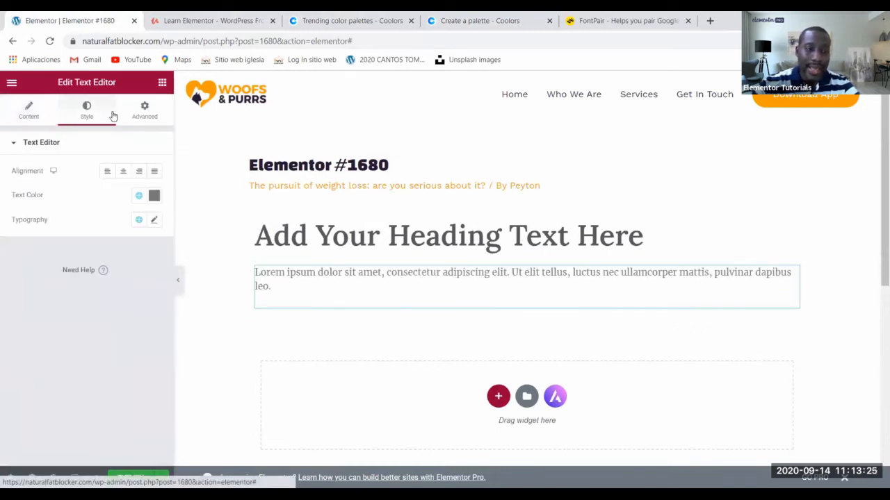
click(153, 196)
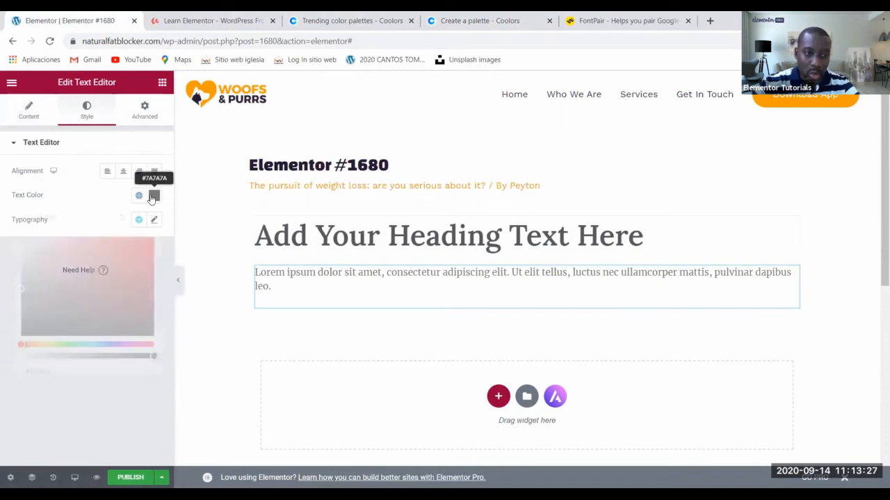
click(38, 344)
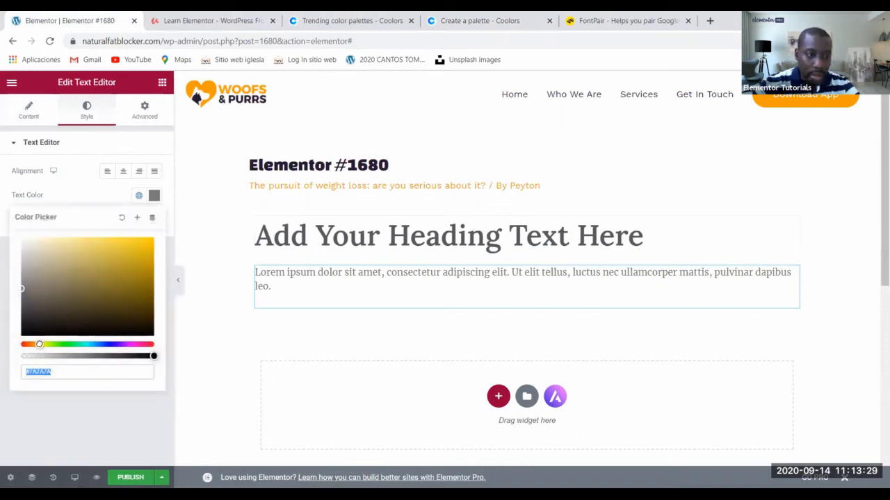
drag(100, 272, 108, 255)
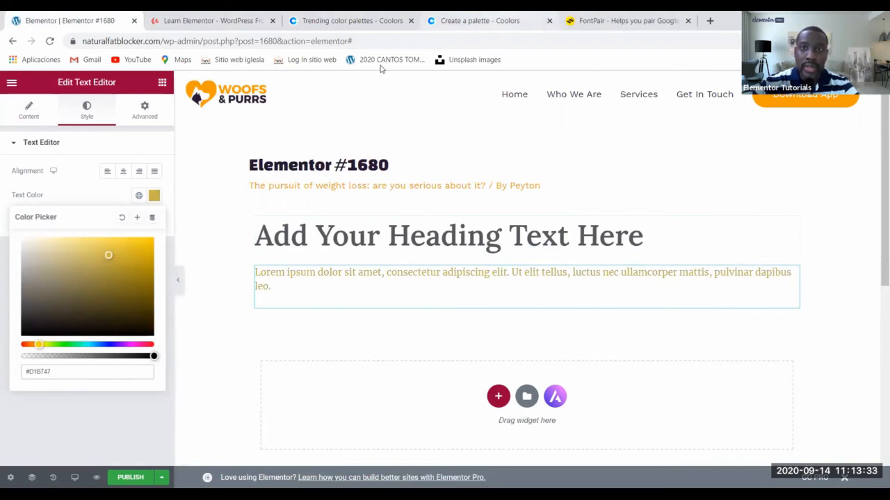
click(472, 21)
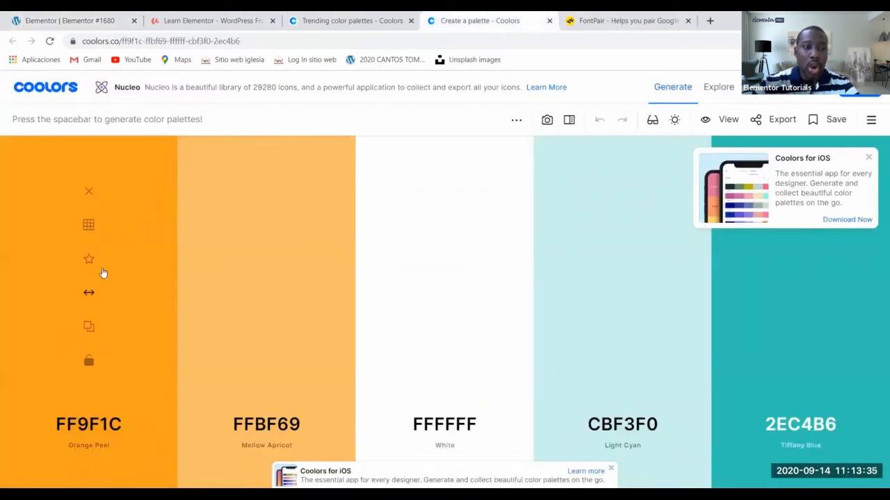
mouse_move(127, 274)
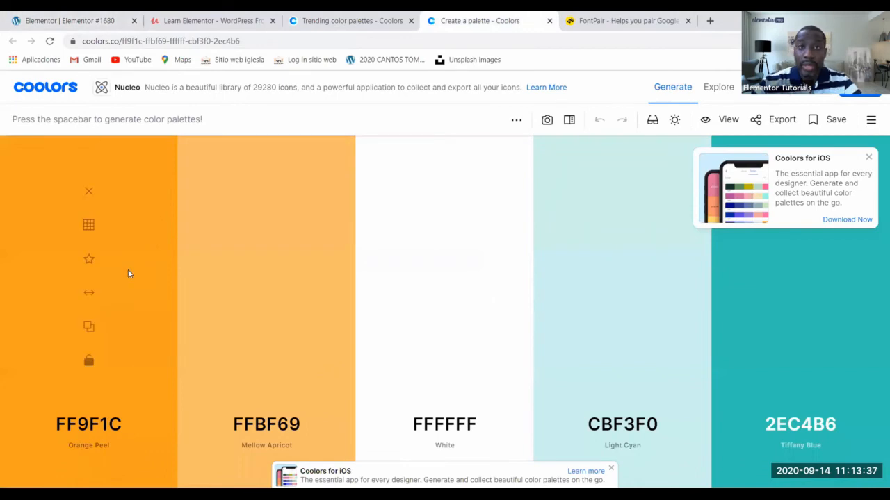
click(84, 21)
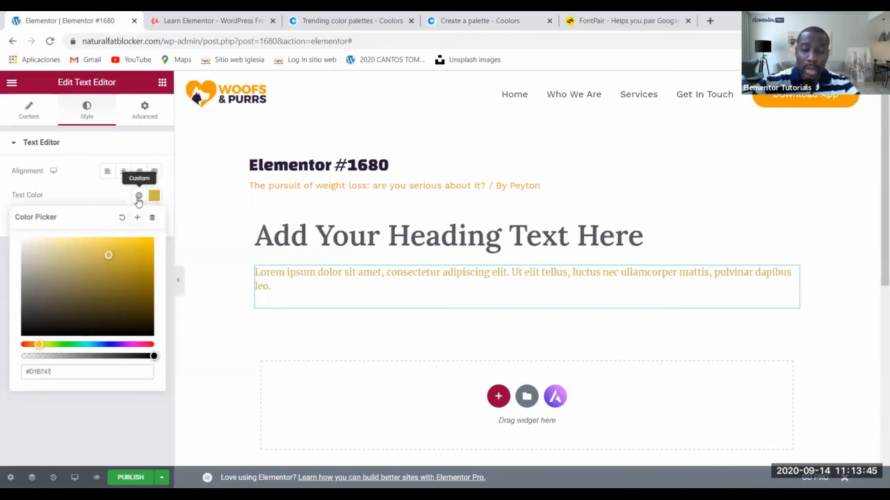
Step: Apply the Orange Peel global color to the Lorem ipsum paragraph and the Tiffany blue global color to the heading
click(138, 198)
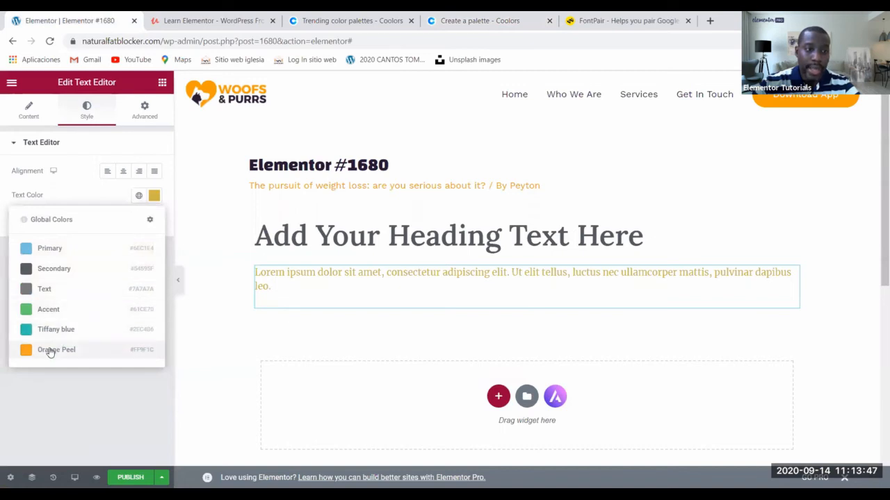
click(86, 354)
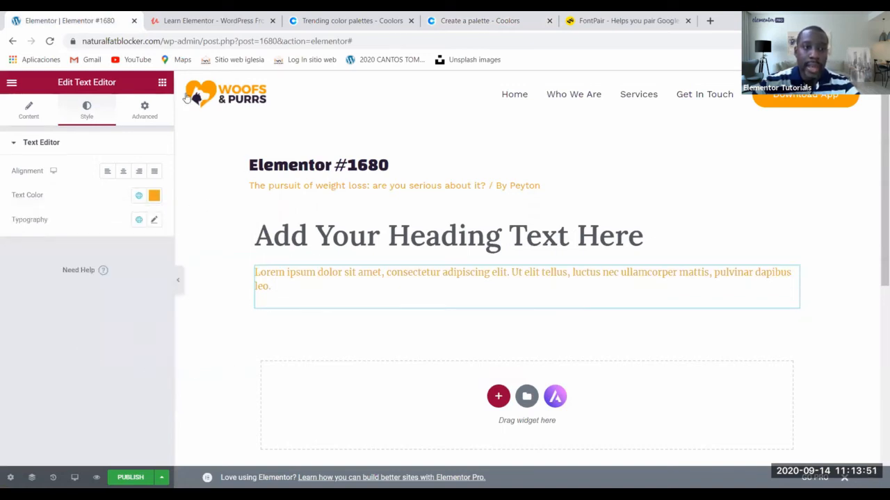
click(336, 238)
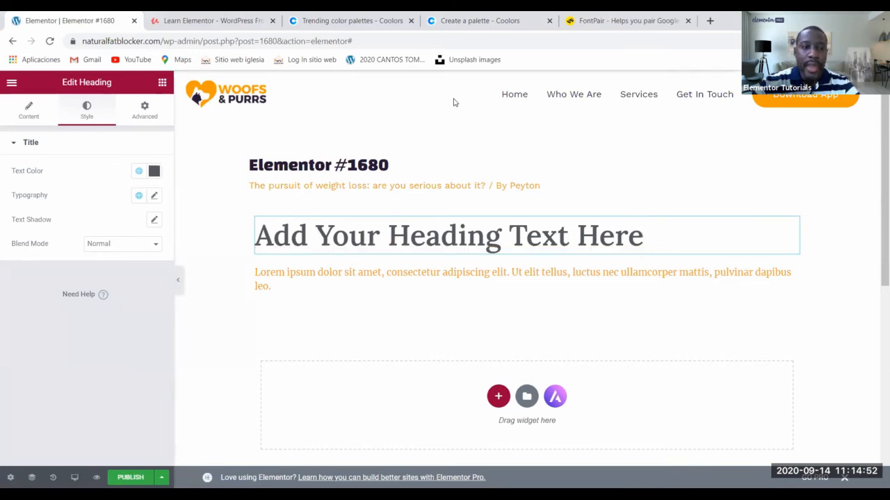
click(139, 172)
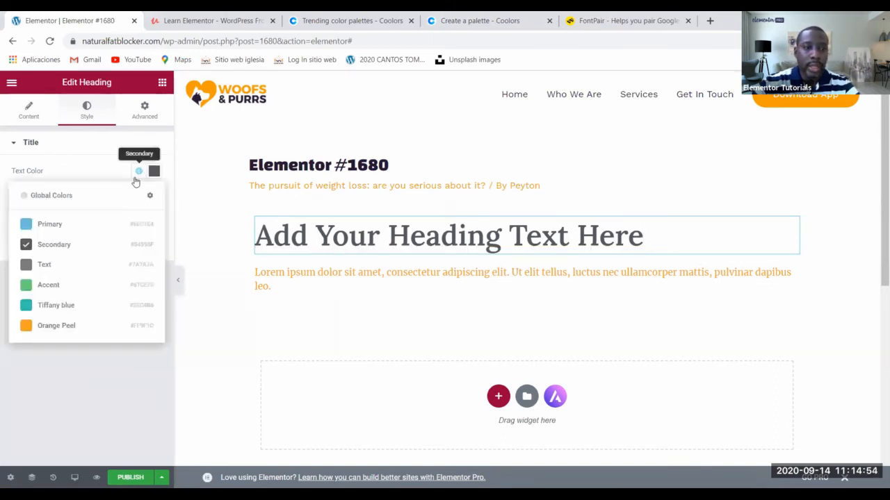
click(57, 308)
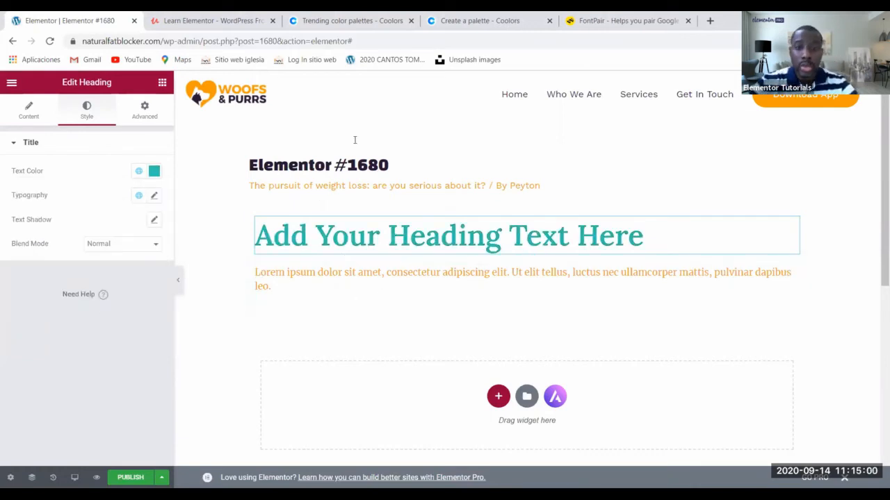
Step: In the Coolors browser tab, search Google for "canva color palette" and open Canva's Color Palette Generator page
click(479, 20)
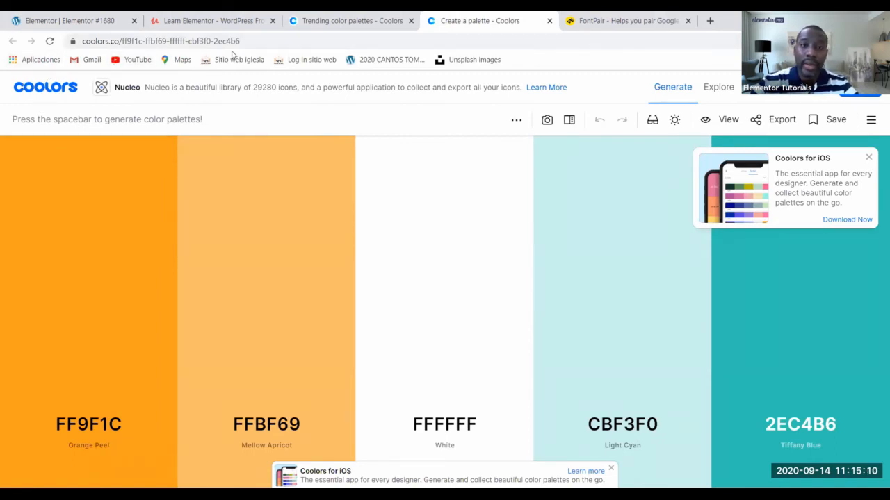
click(266, 42)
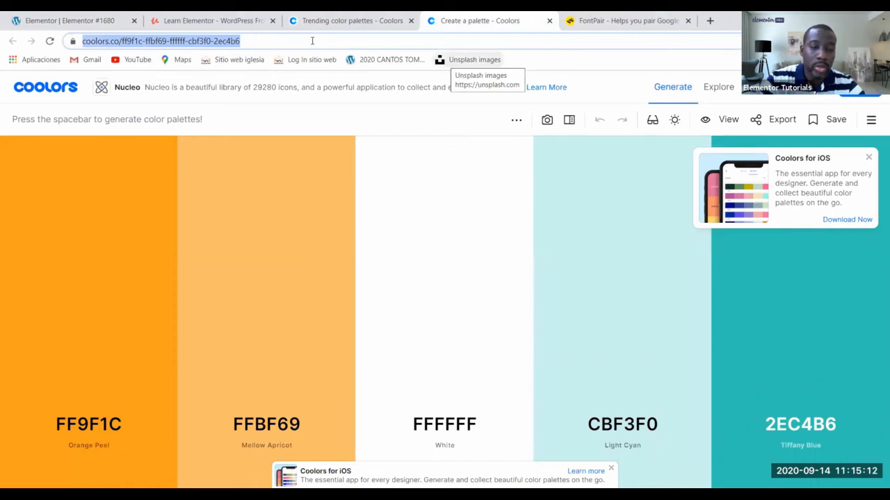
text(ca)
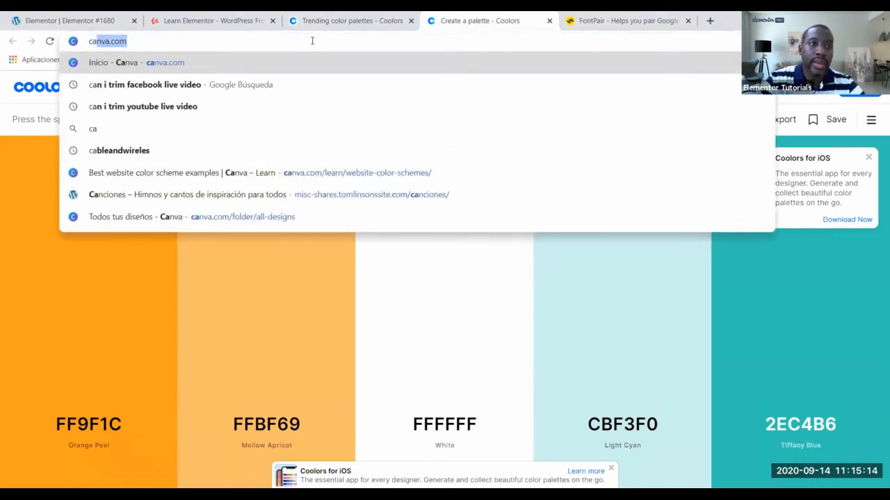
text(nva co)
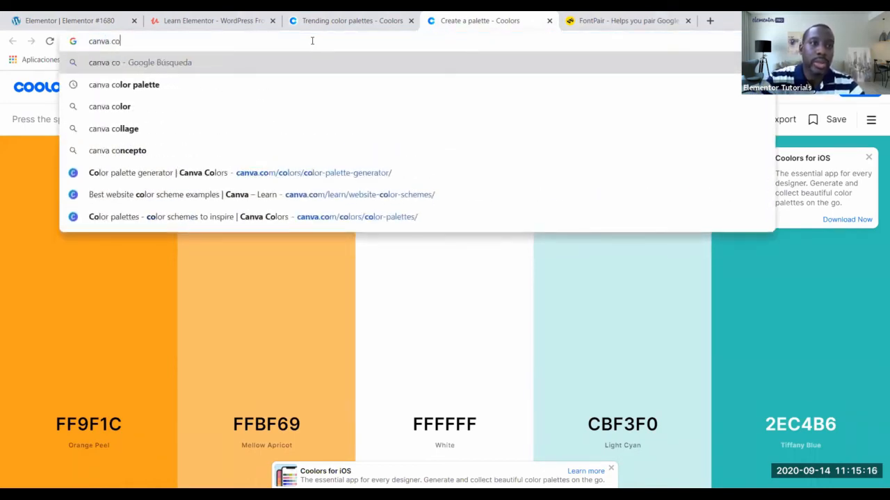
text(lor palette)
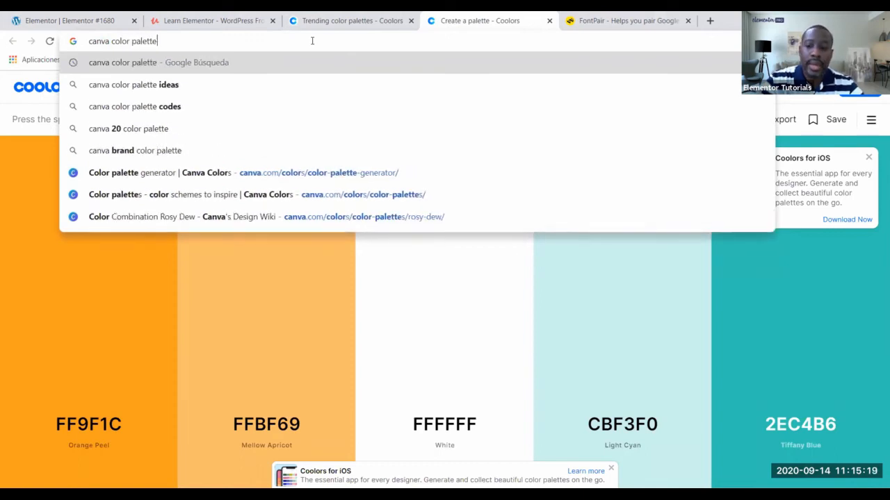
key(Return)
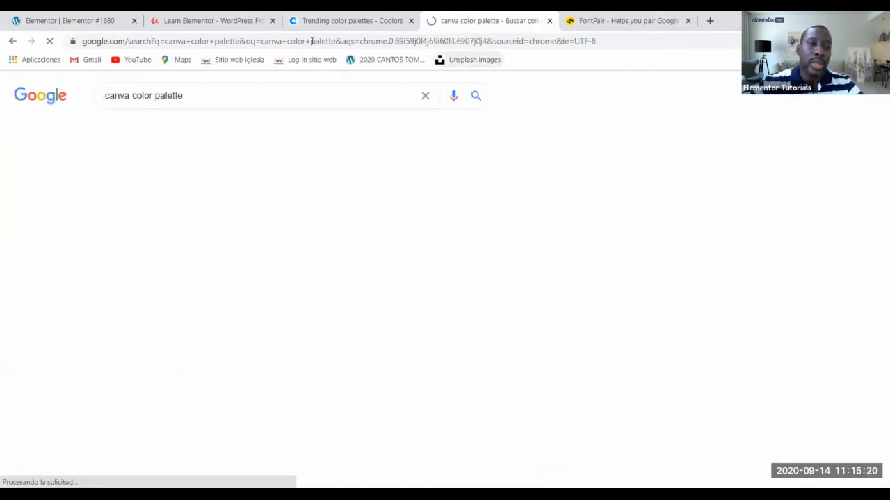
click(214, 193)
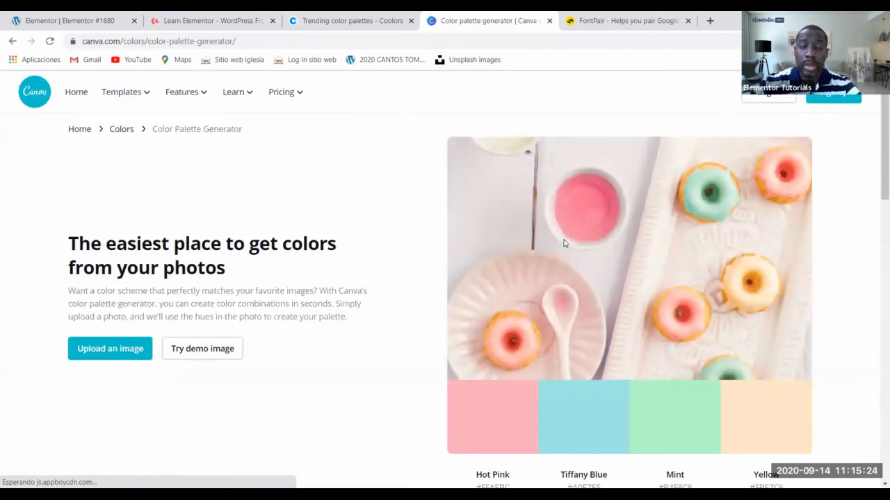
Step: Look over the sample palettes on Canva's Color Palette Generator page and open the color combinations collection
scroll(629, 273, down, 5)
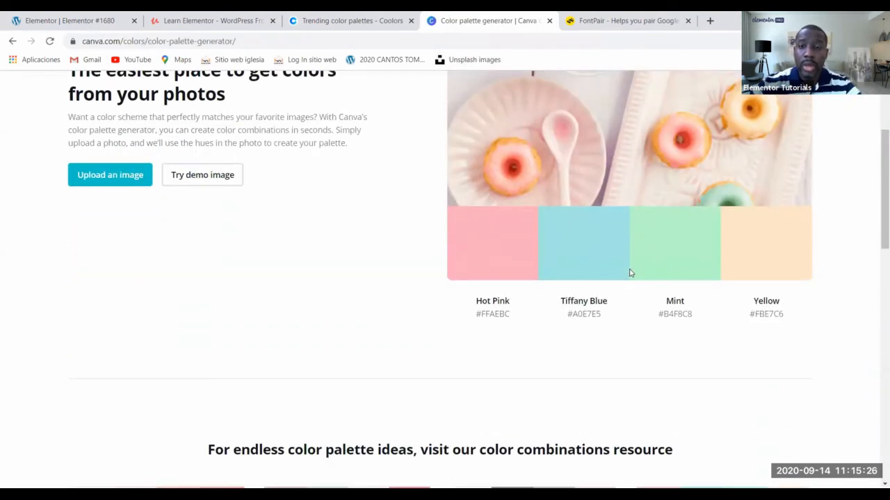
scroll(629, 273, down, 6)
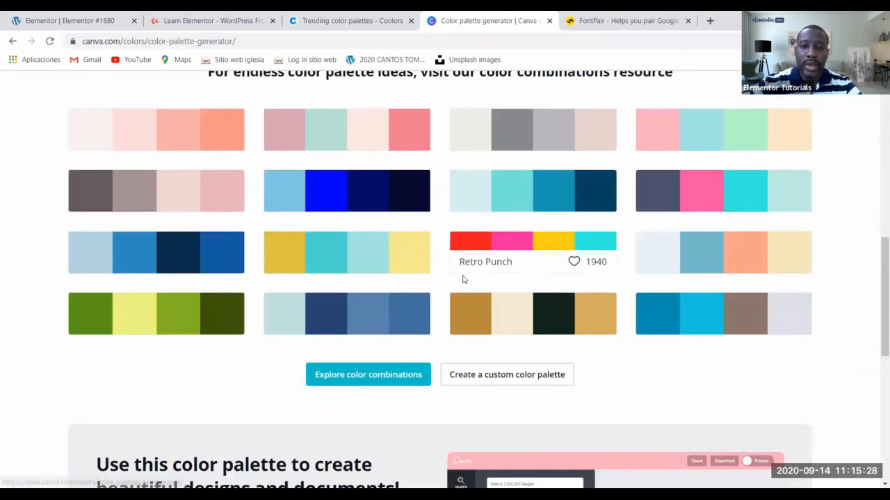
scroll(428, 200, up, 3)
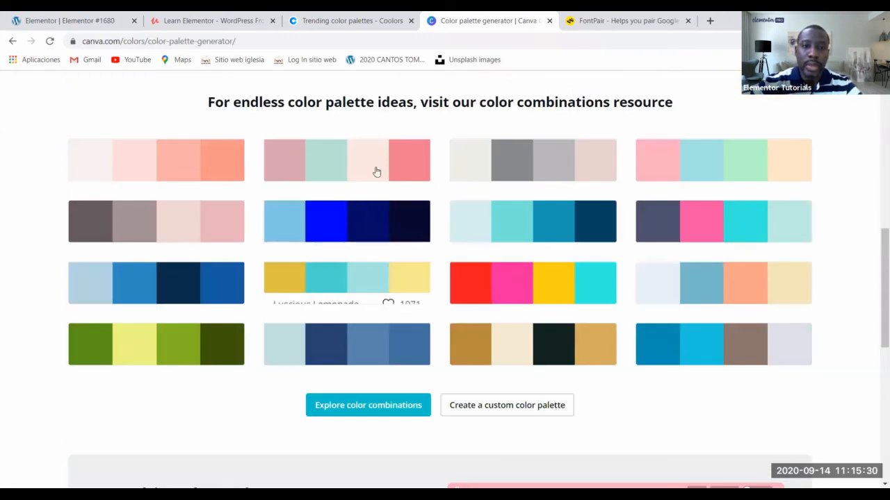
scroll(423, 278, down, 2)
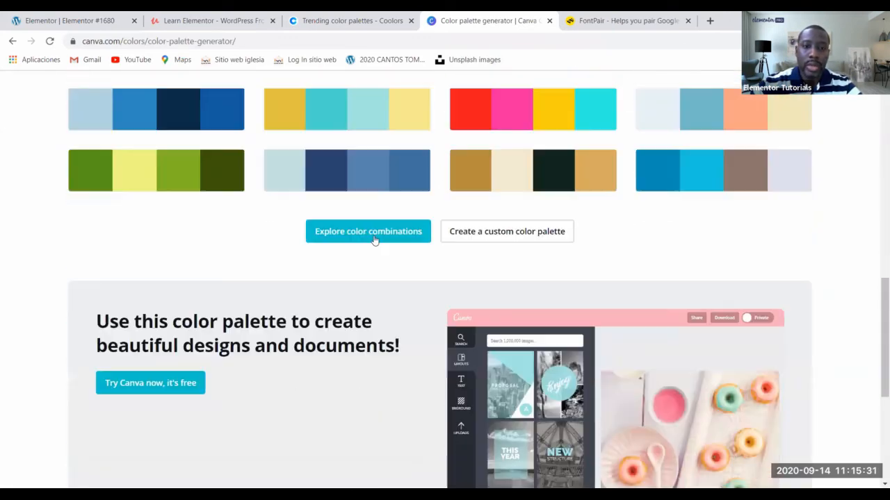
click(410, 240)
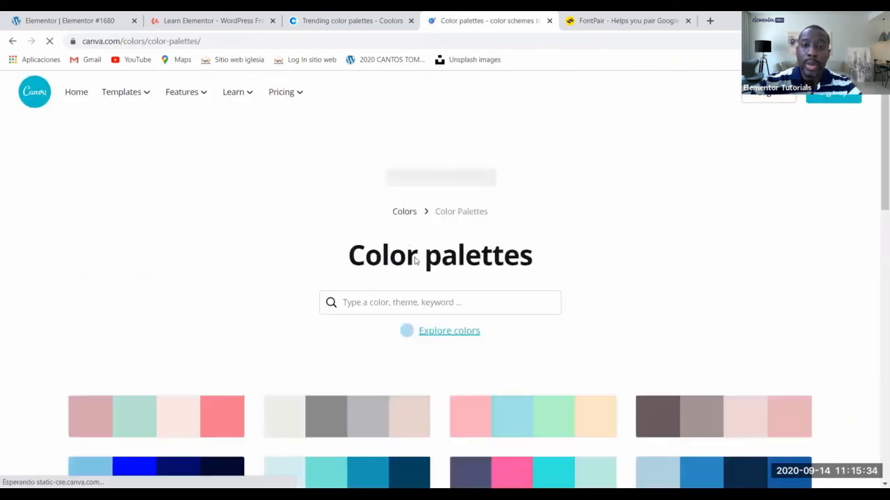
Step: Browse Canva's Color palettes collection and continue through its second page of palettes
scroll(415, 260, down, 10)
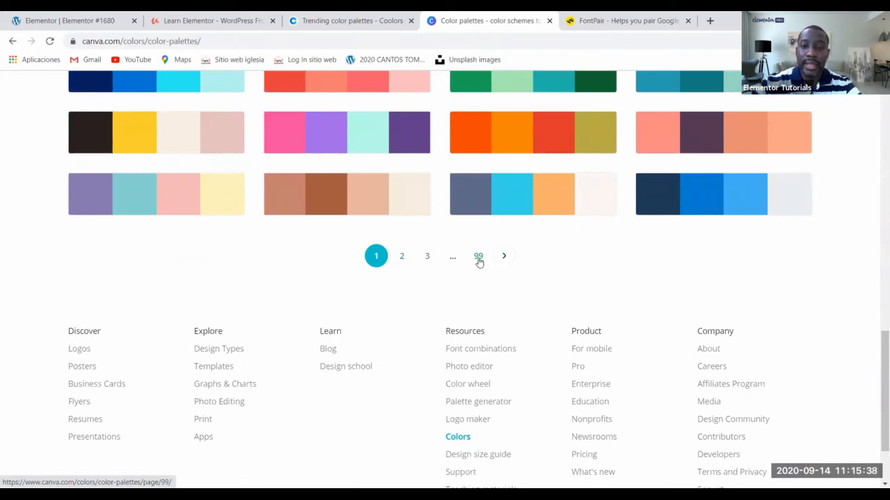
click(402, 256)
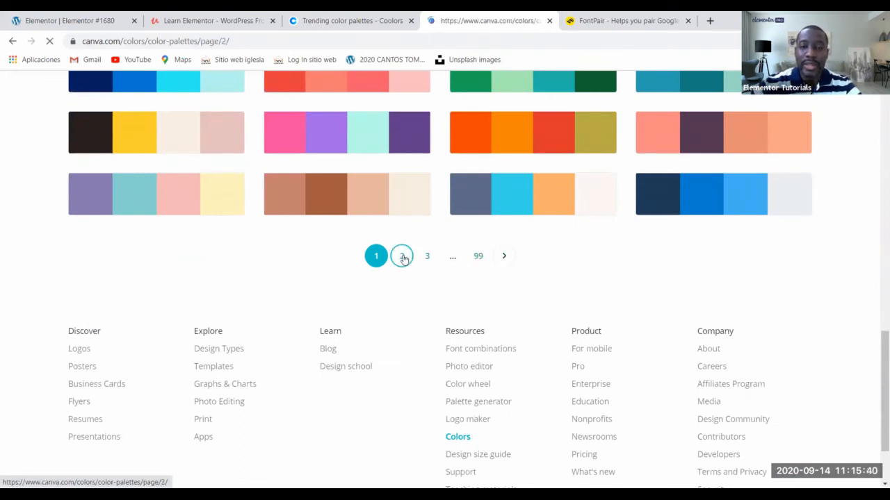
scroll(443, 267, down, 5)
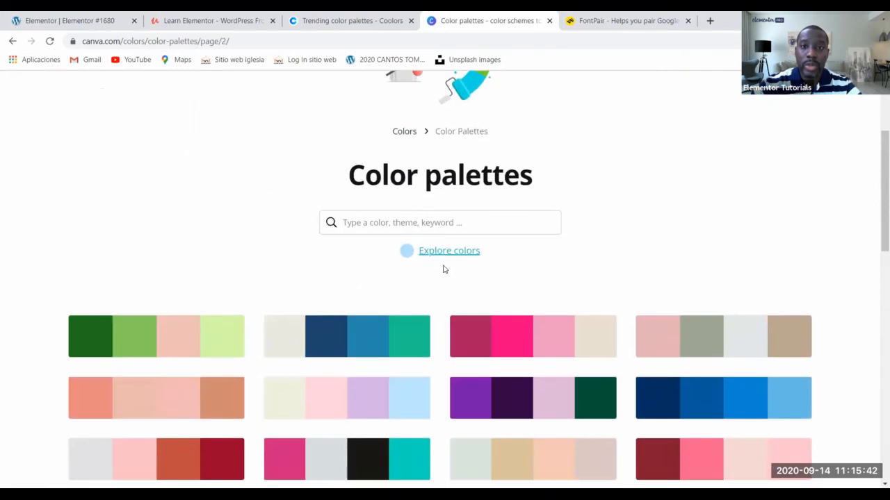
scroll(443, 269, down, 4)
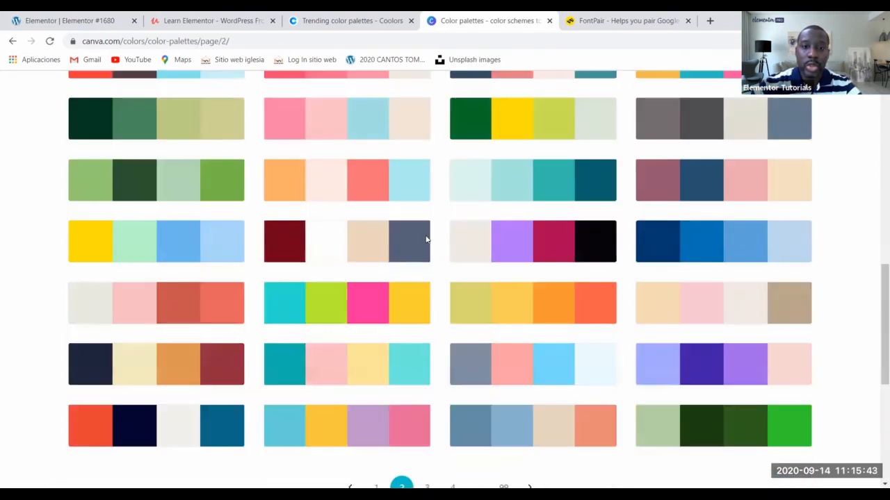
Step: Switch back to the Elementor editor and open Global Fonts in the Site Settings
click(69, 20)
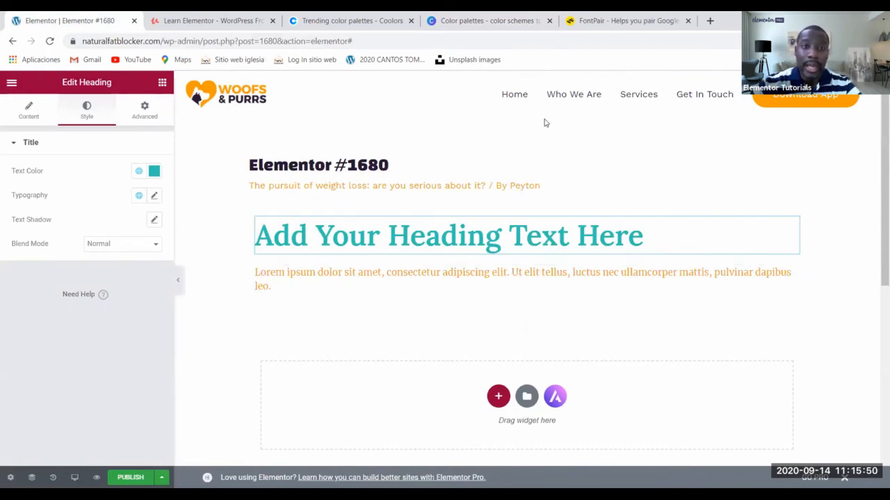
click(12, 84)
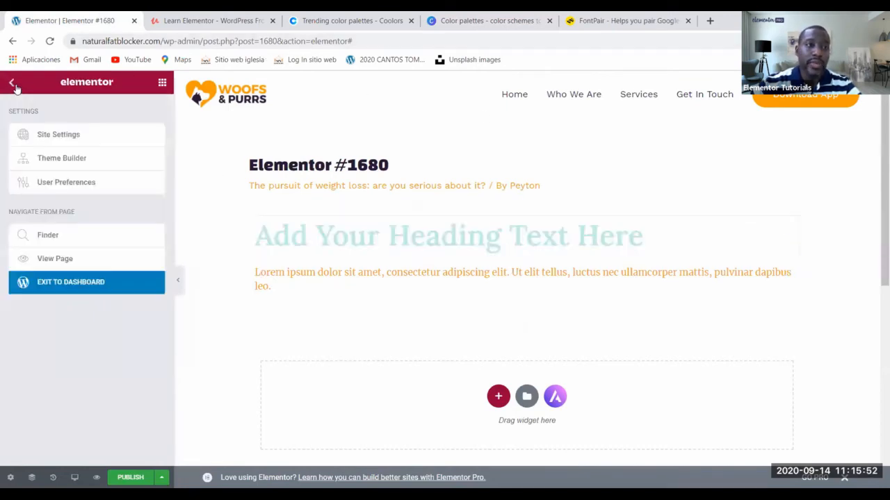
click(54, 149)
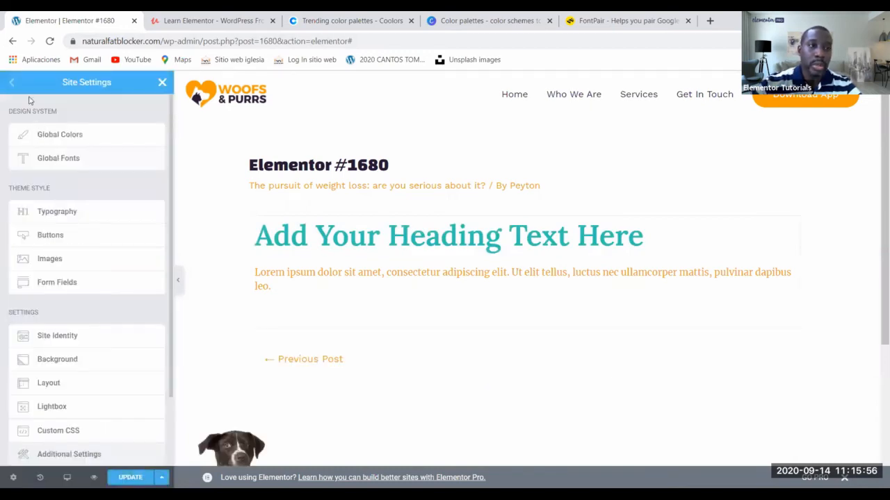
click(162, 83)
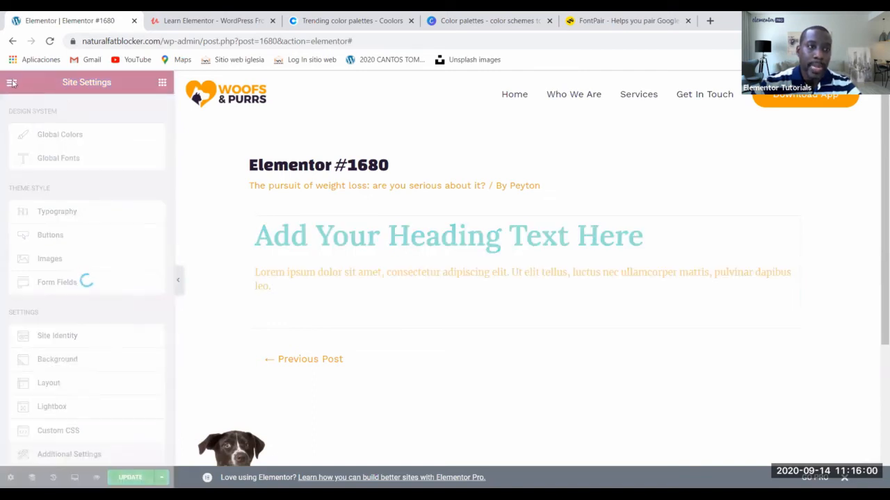
click(13, 84)
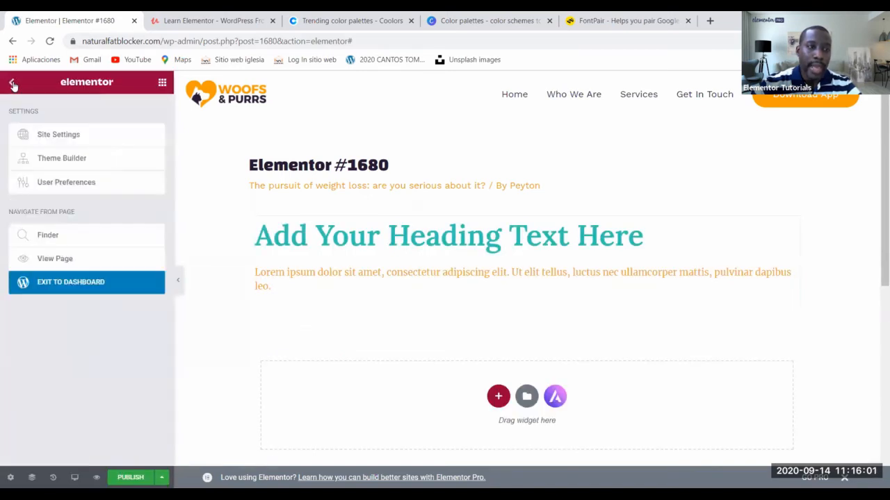
click(54, 136)
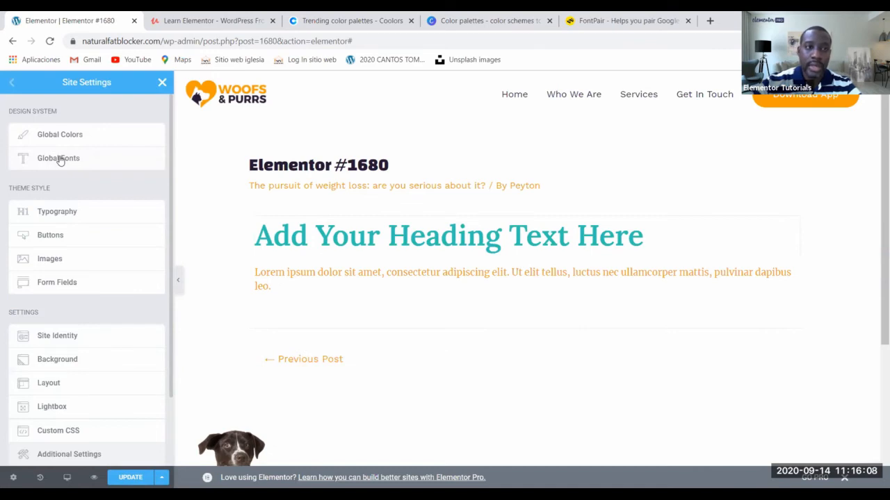
click(60, 158)
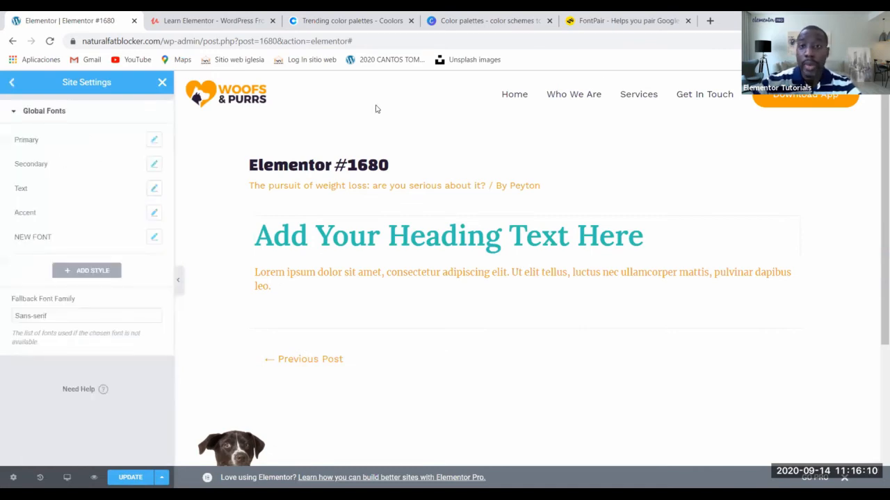
Step: Switch to the FontPair website and examine the featured heading and body font pairs
click(611, 20)
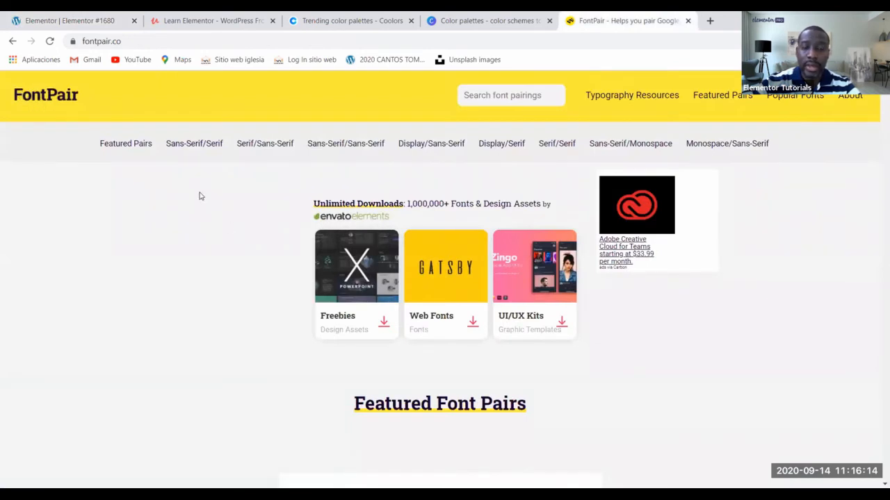
scroll(254, 239, down, 15)
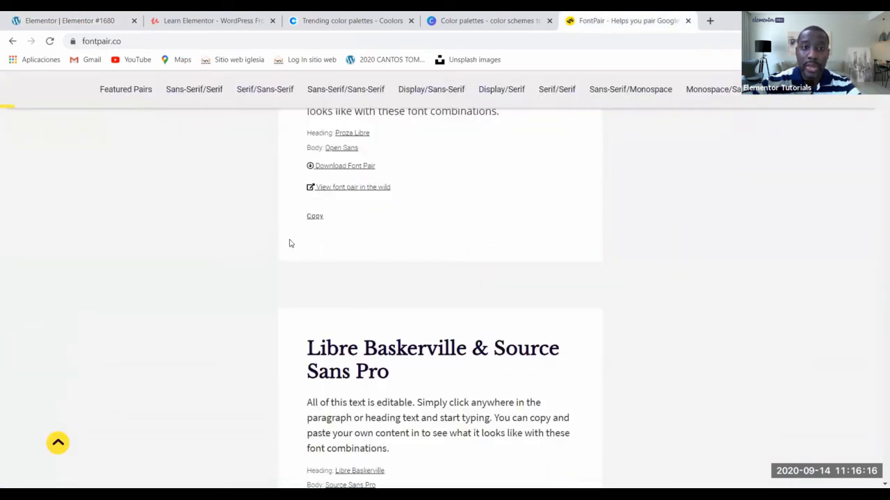
scroll(291, 243, down, 3)
scroll(392, 197, down, 8)
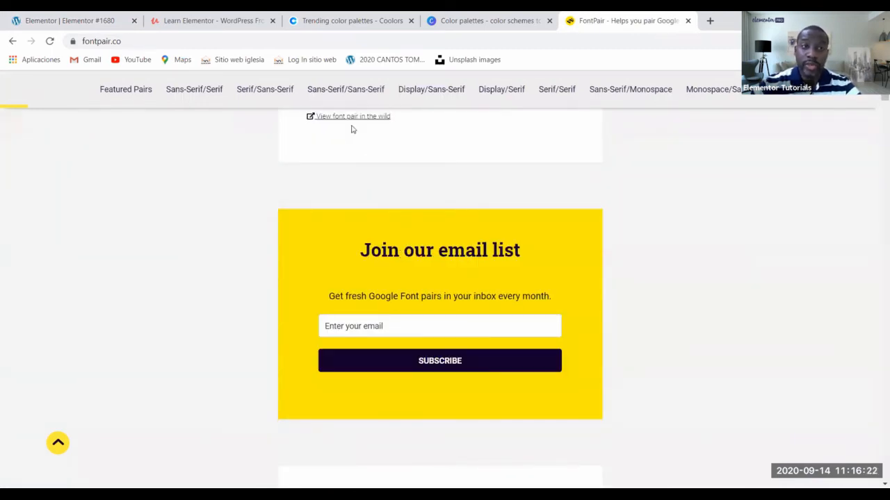
scroll(383, 162, down, 5)
scroll(383, 159, down, 7)
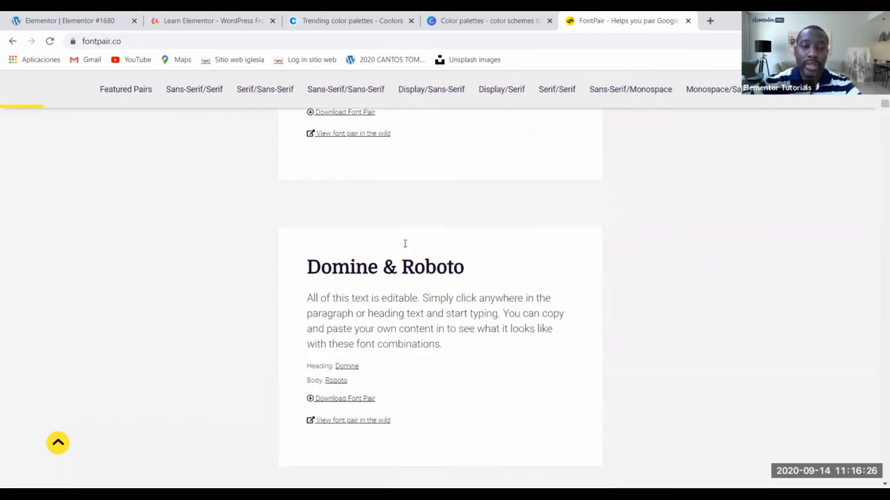
scroll(404, 244, down, 11)
scroll(404, 243, down, 5)
scroll(405, 248, up, 3)
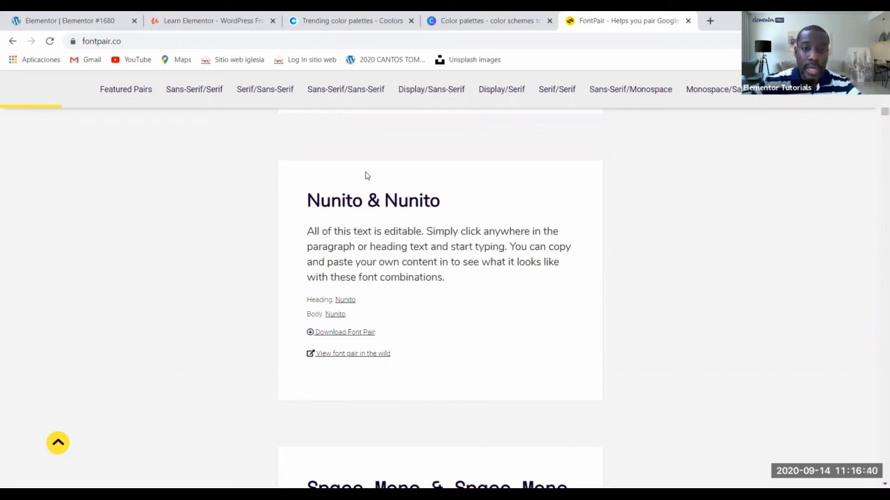
Step: Switch back to the Elementor editor and delete the NEW FONT style from Global Fonts
click(89, 18)
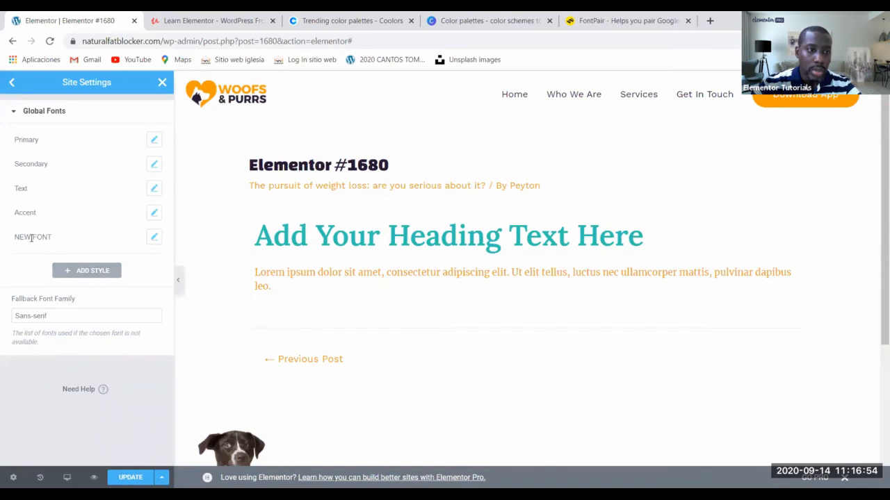
click(138, 239)
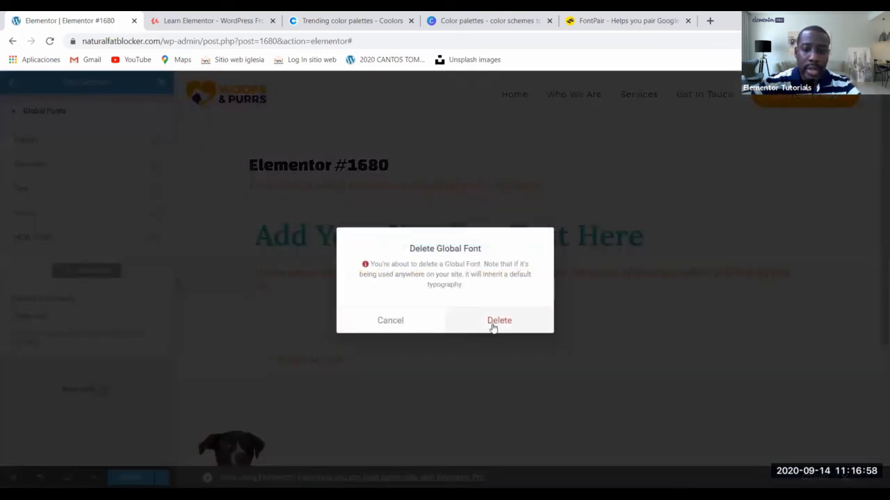
click(494, 323)
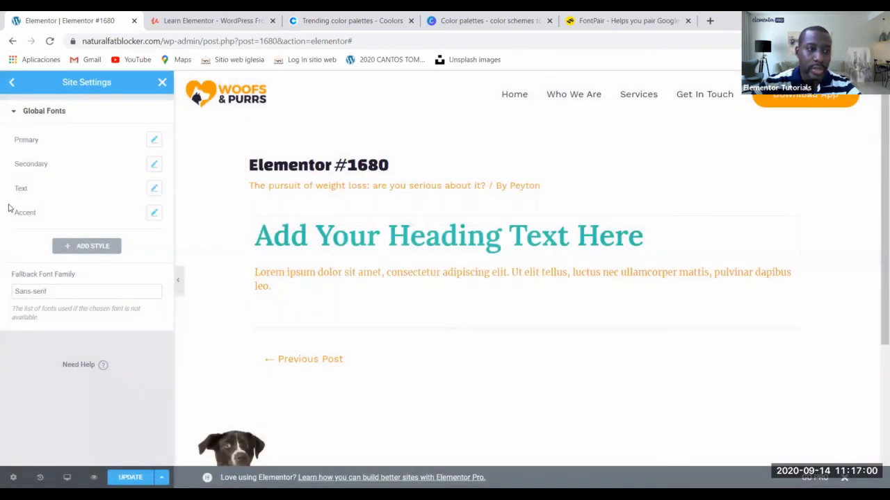
Step: Check the Global Colors list and close the Site Settings, discarding the unsaved changes
click(13, 83)
click(49, 136)
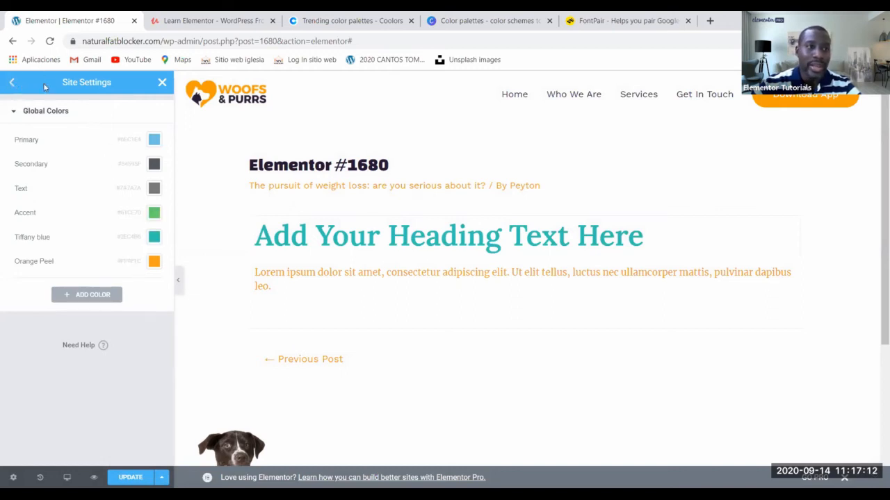
click(162, 82)
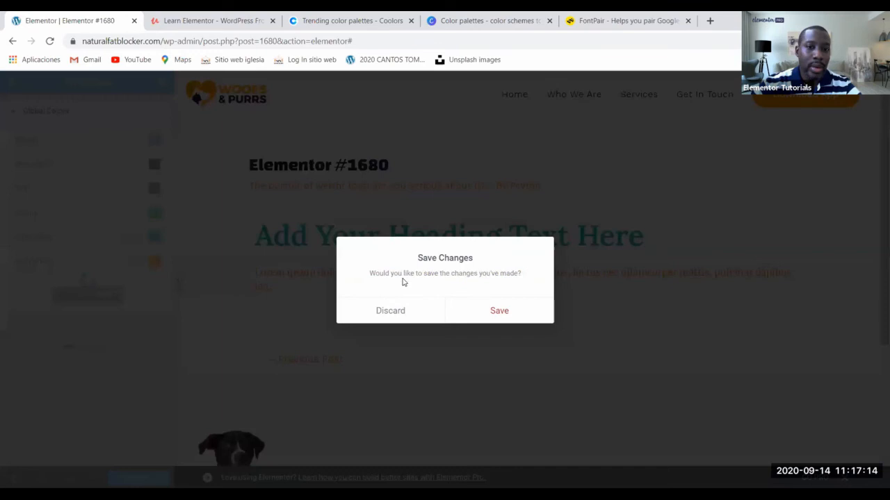
click(399, 317)
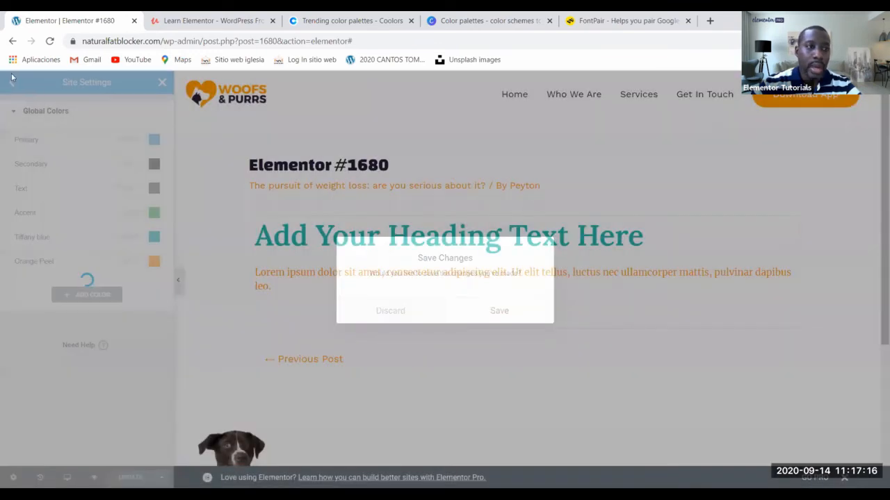
click(12, 82)
click(12, 82)
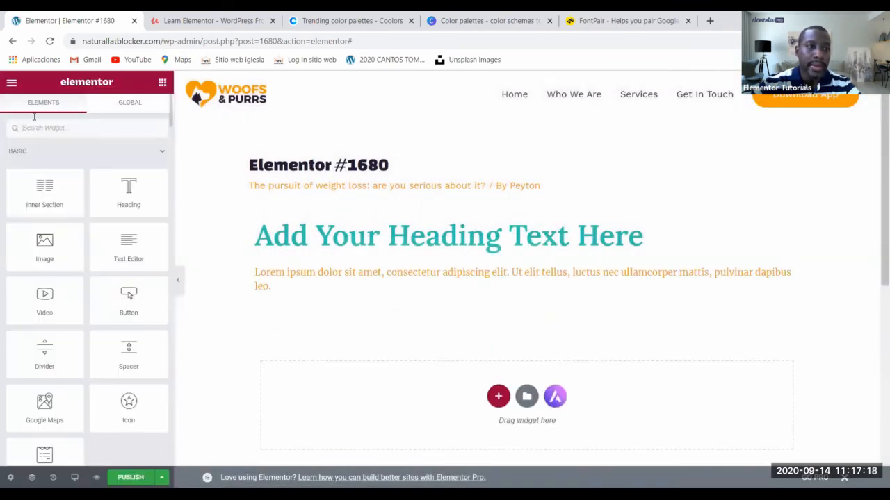
Step: Delete the NEW FONT style from the Global Fonts in Site Settings and update the site
click(12, 83)
click(53, 136)
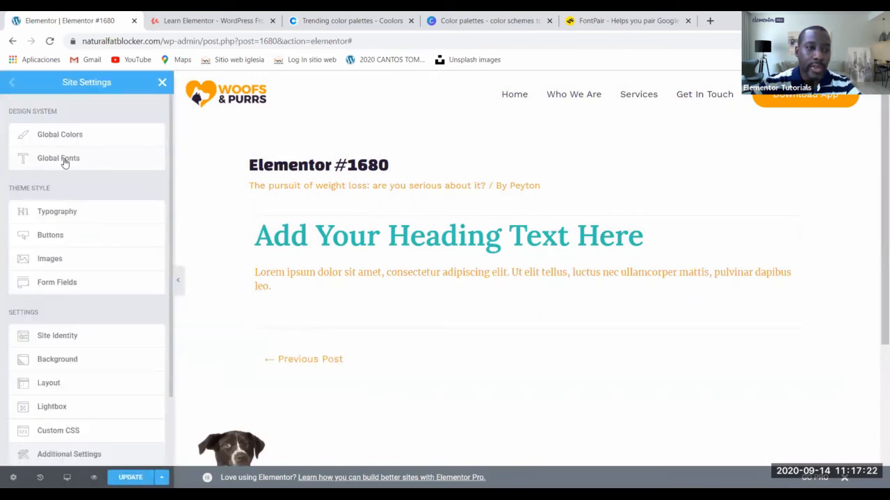
click(62, 160)
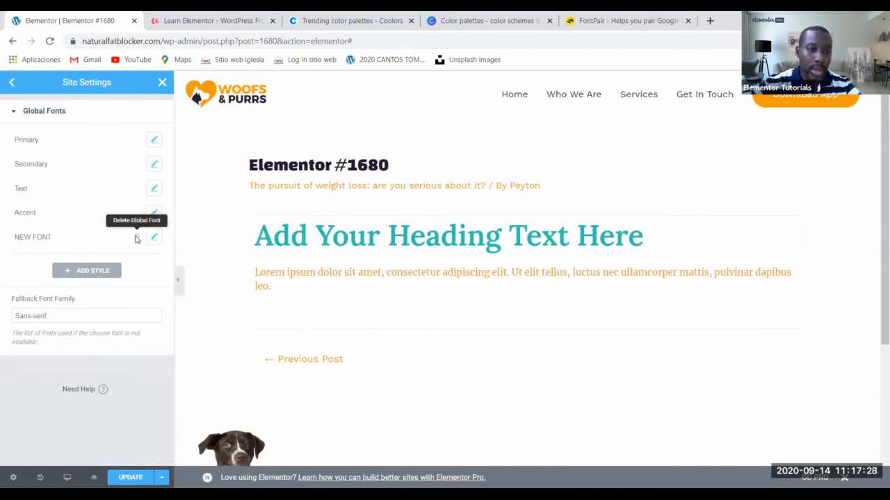
click(136, 239)
click(508, 325)
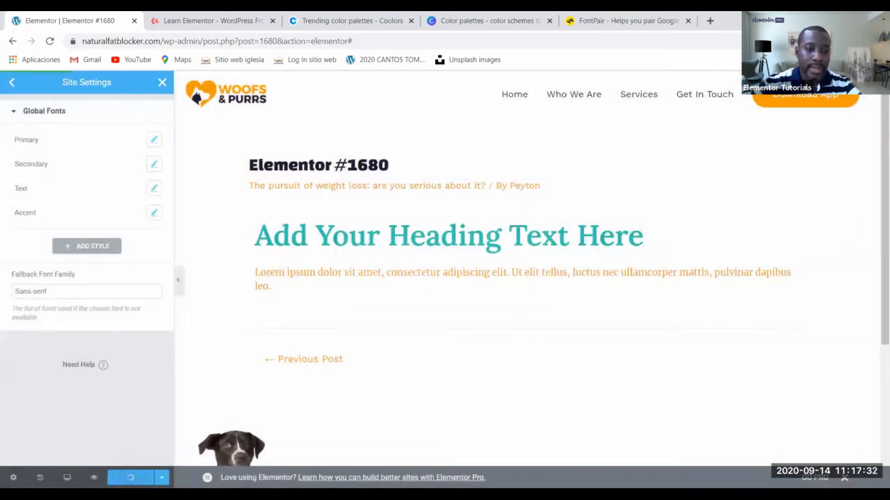
click(12, 83)
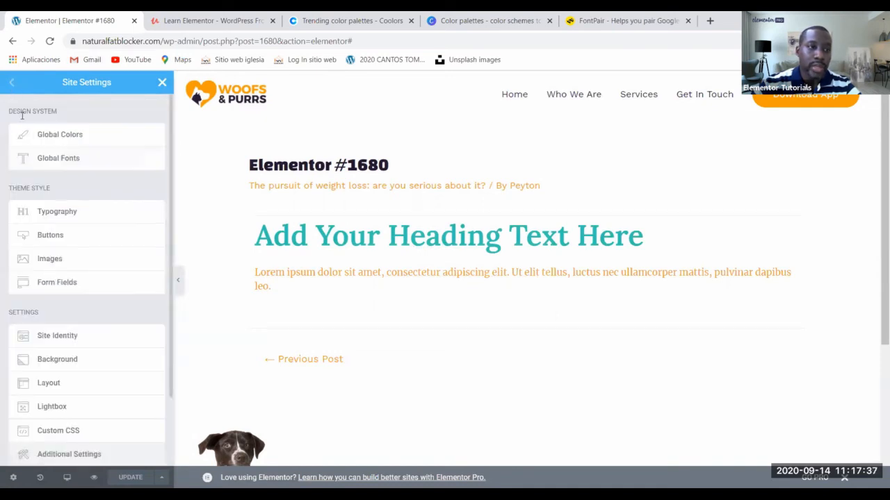
Step: Add a new style to the Global Fonts and set its font family to Black Han Sans
click(59, 158)
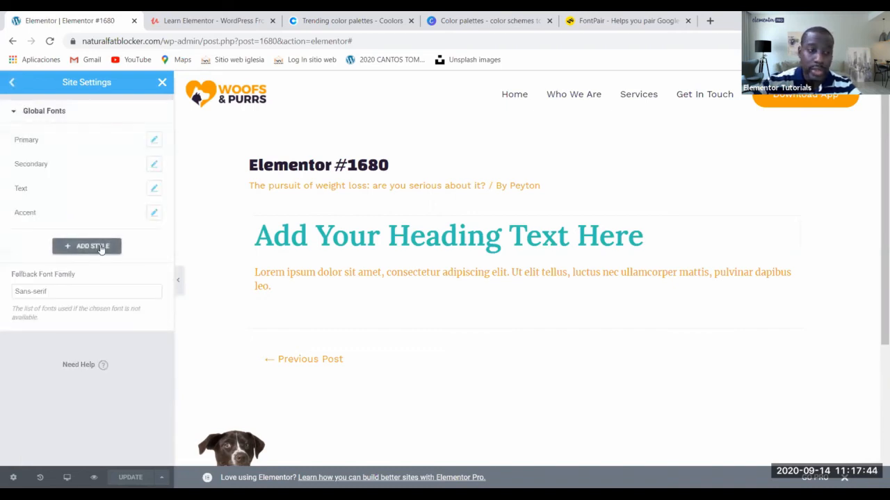
click(101, 248)
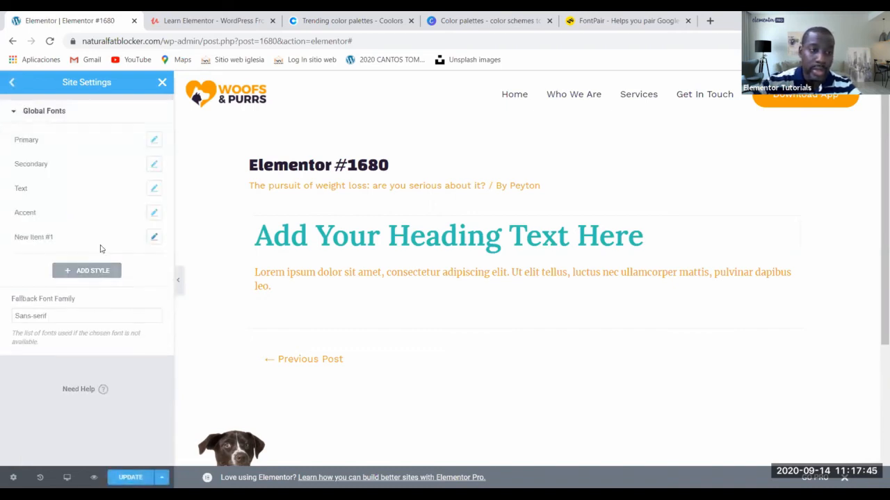
click(153, 238)
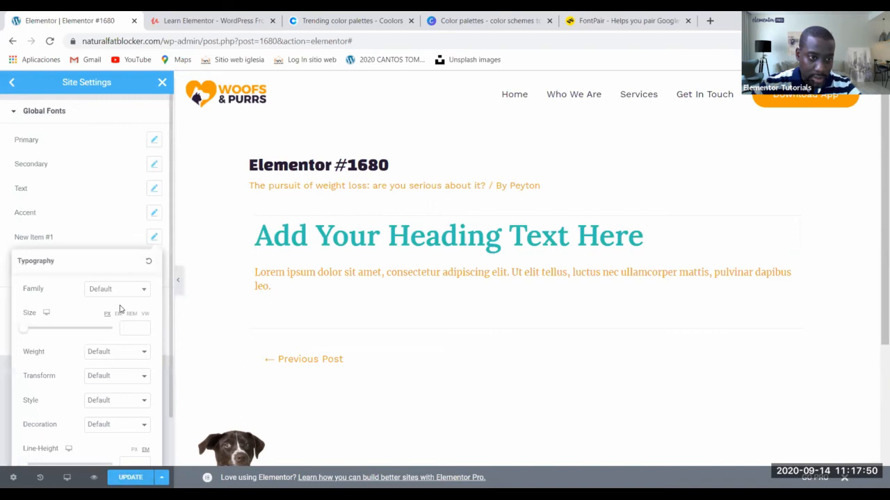
click(143, 291)
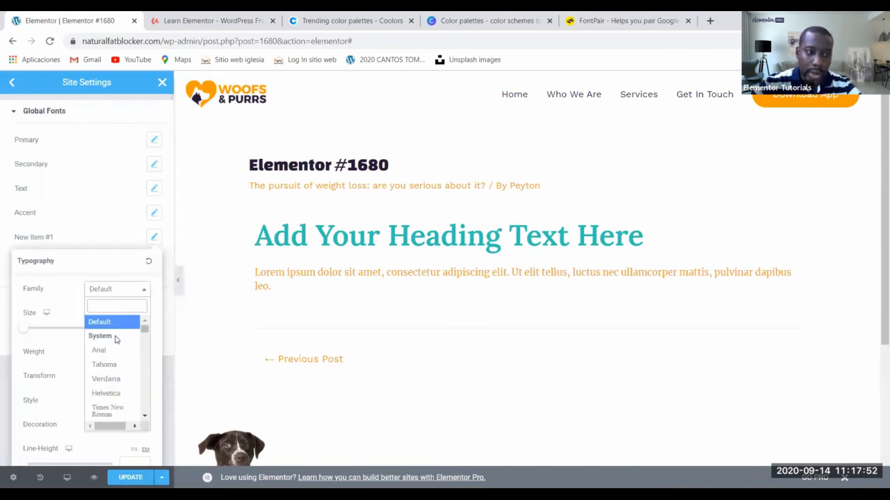
scroll(116, 340, down, 2)
scroll(116, 340, down, 1)
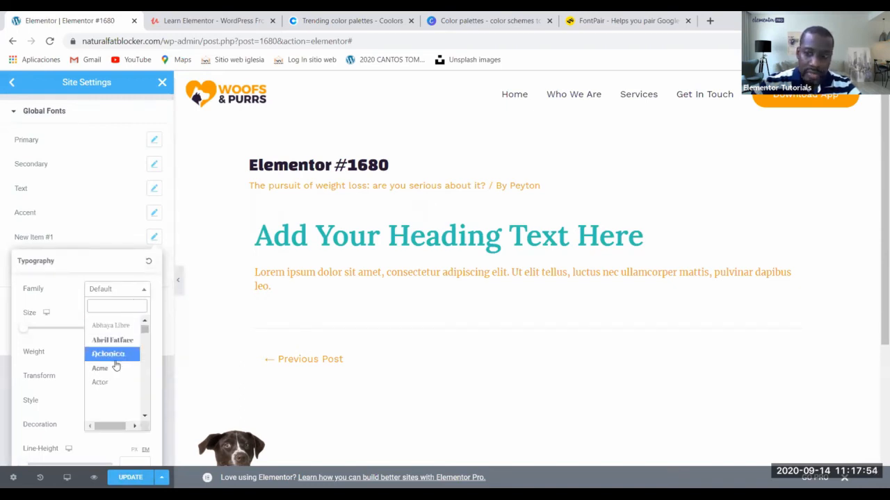
scroll(116, 364, down, 3)
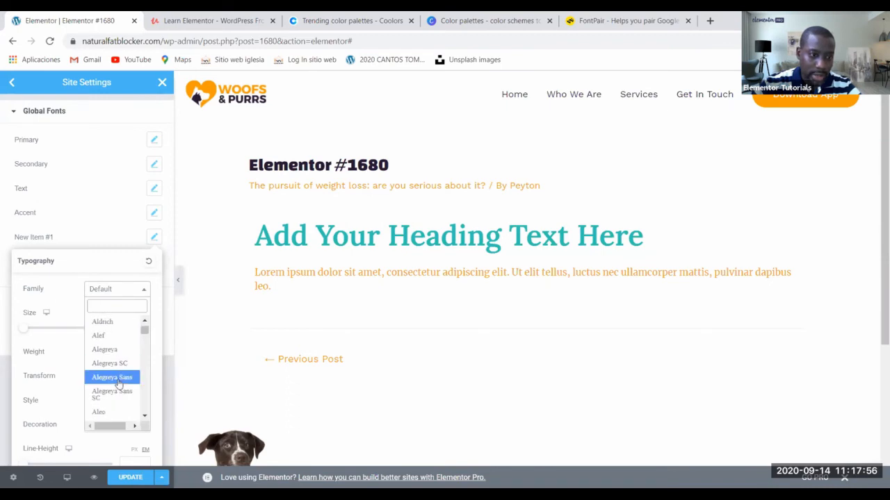
scroll(118, 383, down, 5)
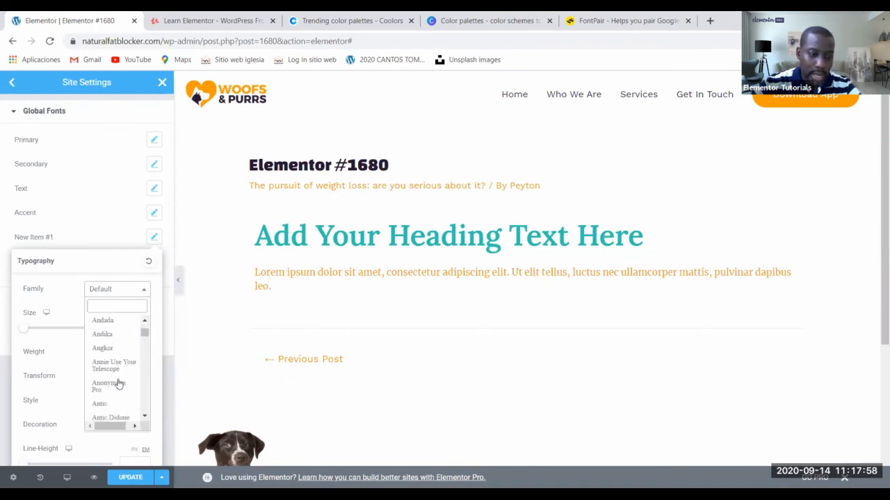
scroll(118, 384, down, 6)
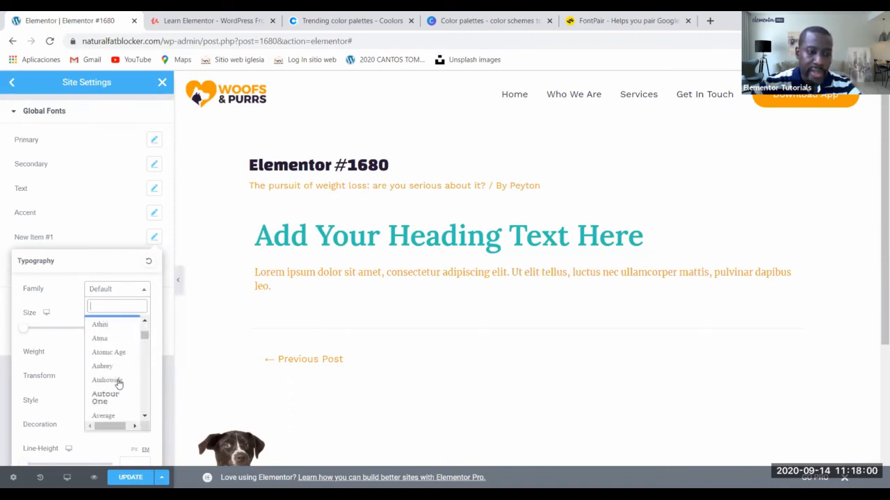
scroll(118, 384, down, 6)
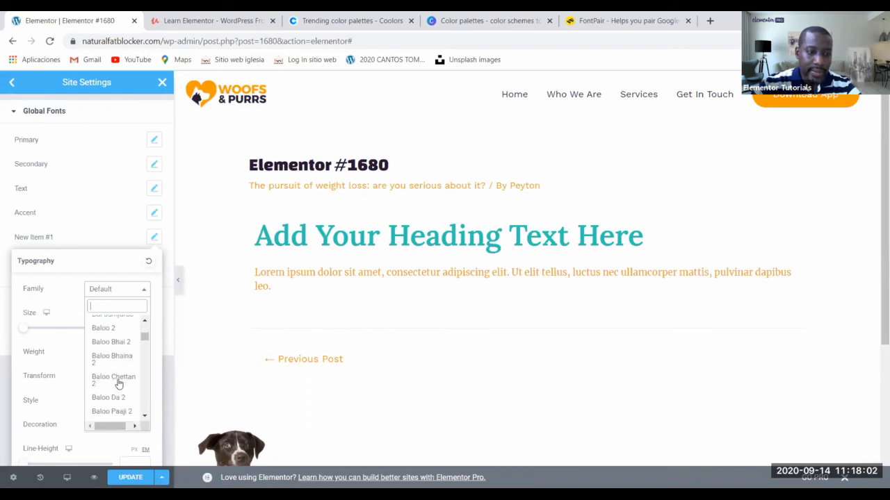
scroll(118, 383, down, 6)
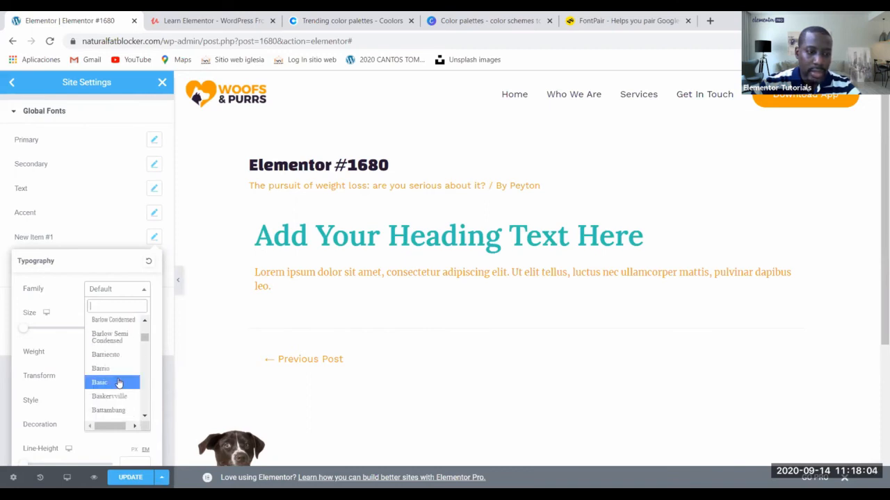
scroll(118, 384, down, 6)
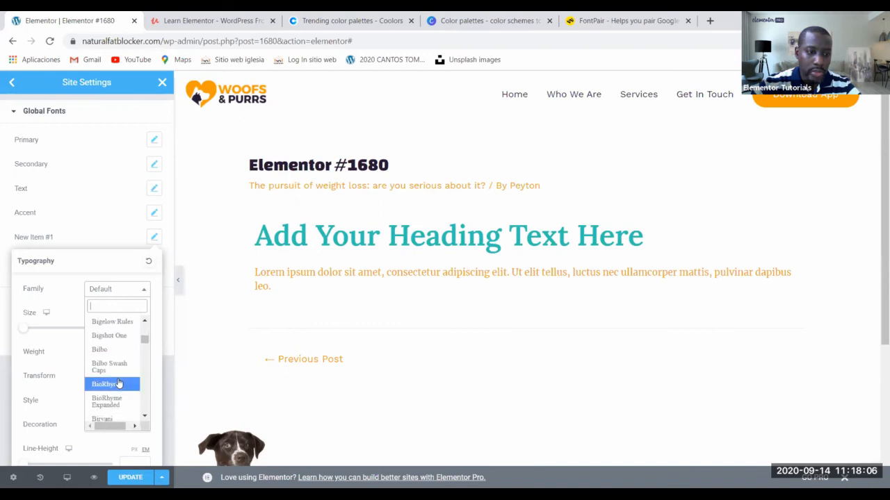
scroll(118, 384, down, 6)
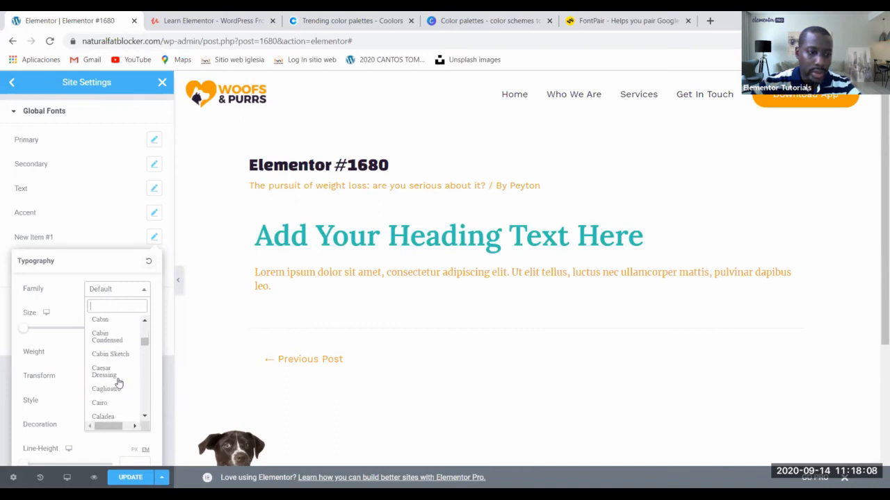
scroll(118, 384, up, 12)
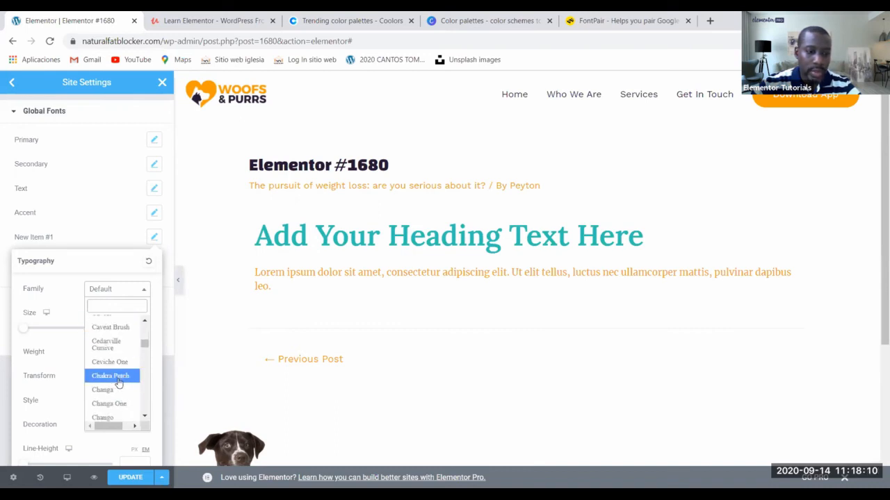
scroll(118, 383, down, 3)
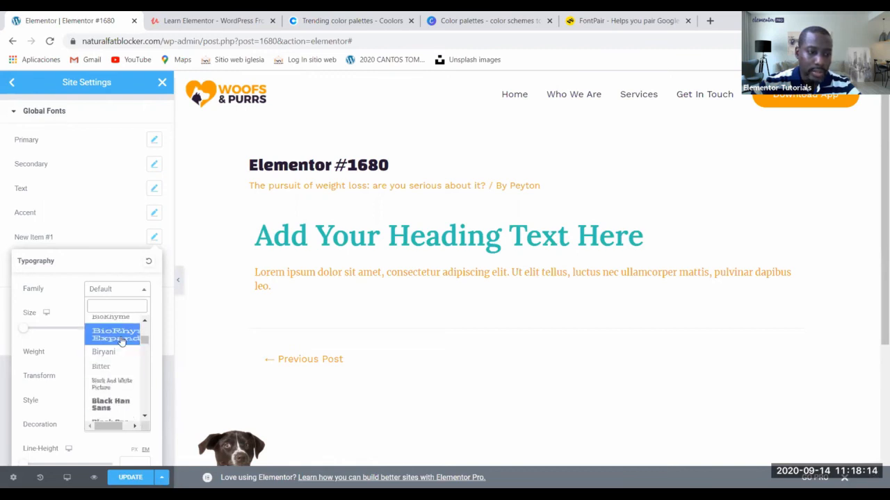
click(131, 403)
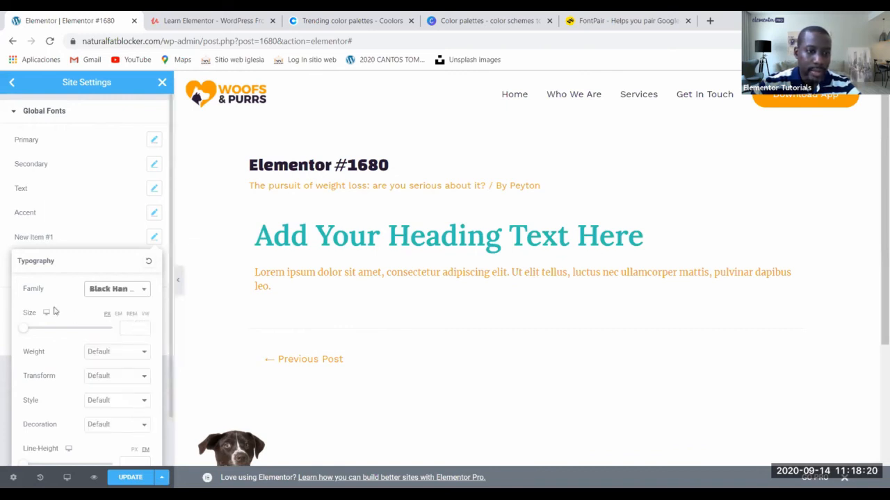
Step: Set the new font style to size 30 px, weight 900 and Italic, and update the site settings
click(144, 326)
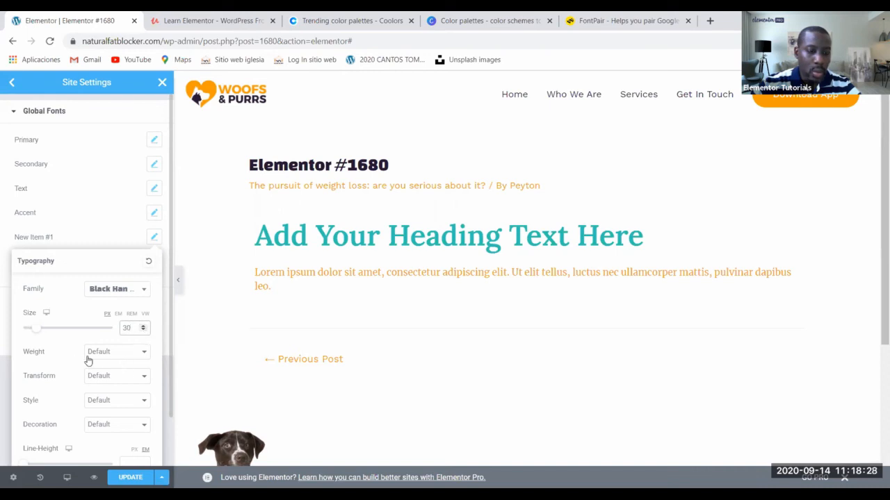
click(115, 360)
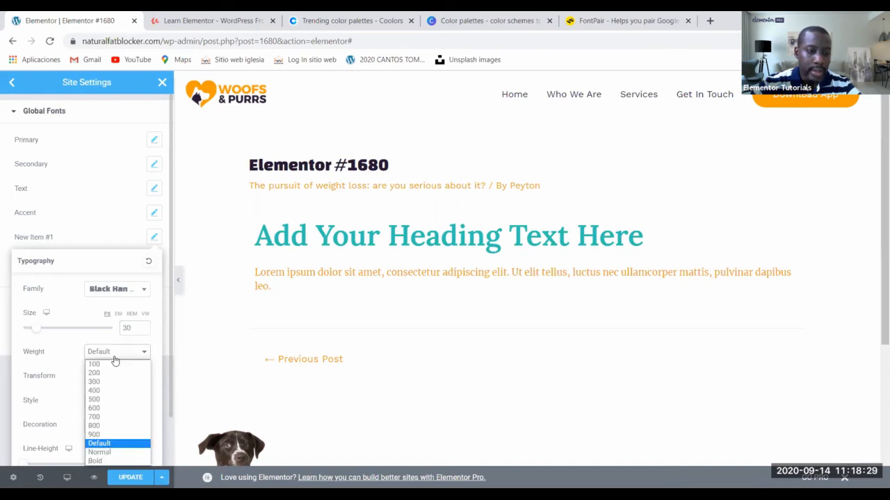
click(102, 433)
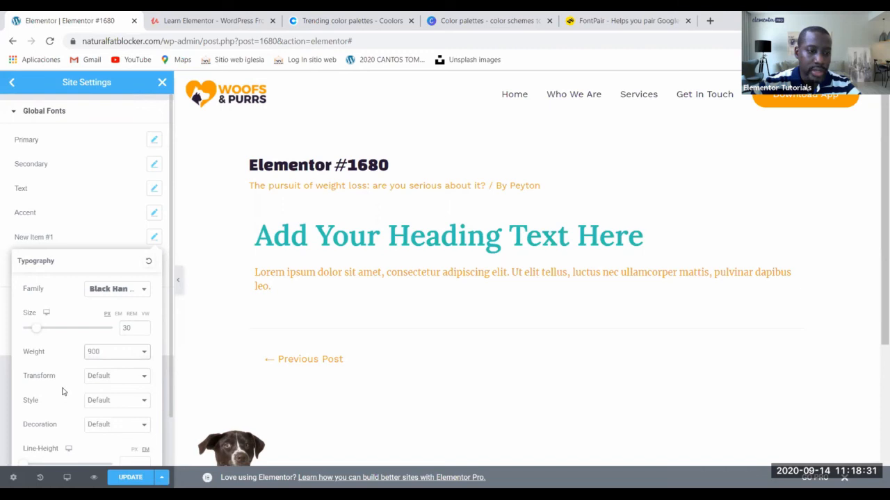
click(105, 400)
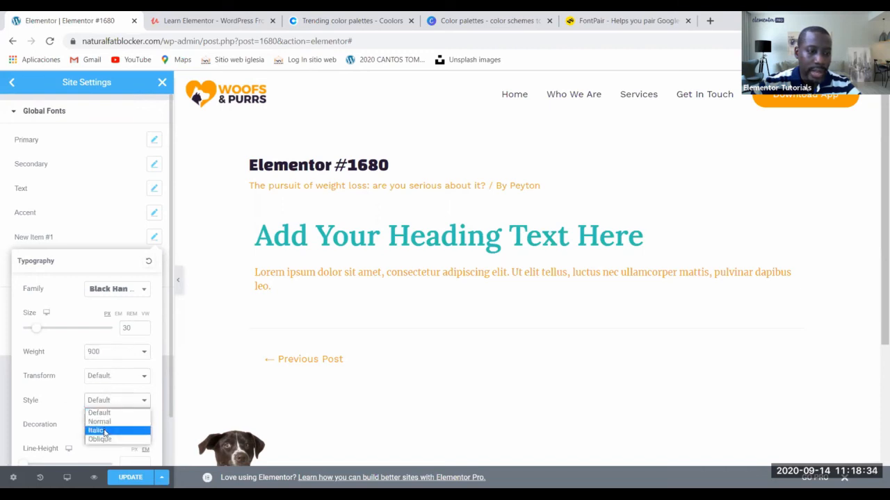
click(104, 430)
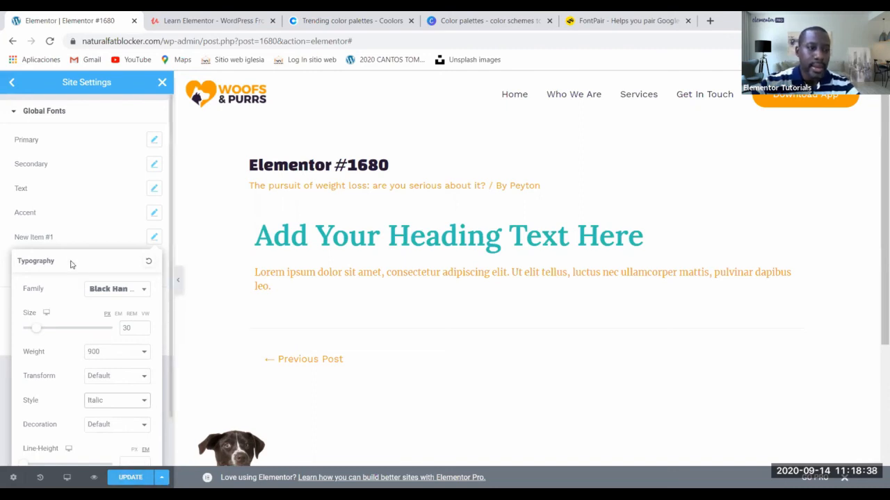
click(120, 474)
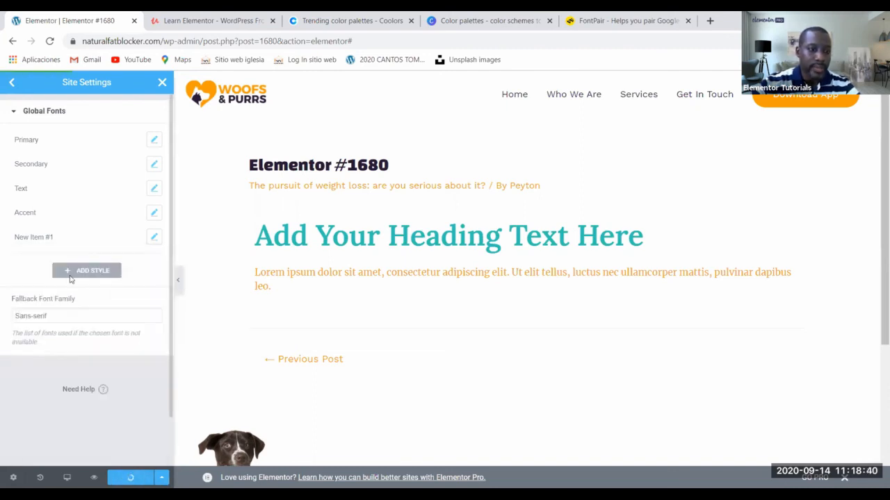
Step: Rename the new global font style as "new font", update the site settings and return to the editor
click(53, 239)
triple_click(54, 240)
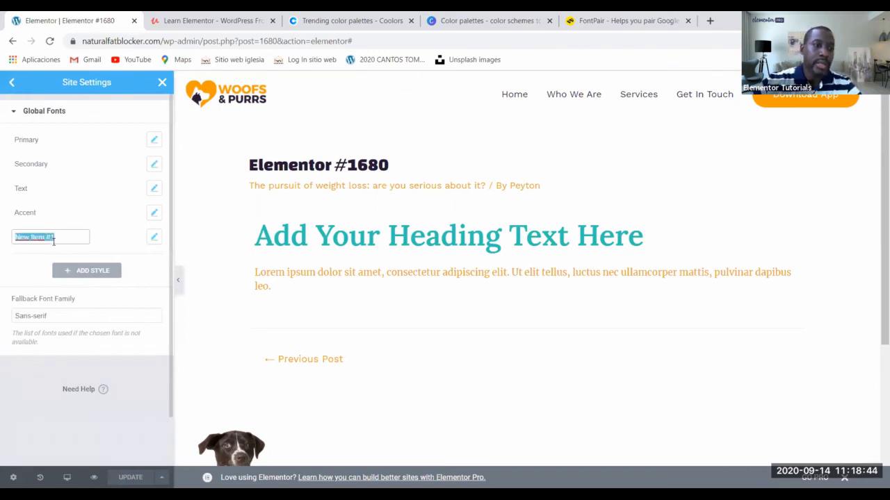
text(new font)
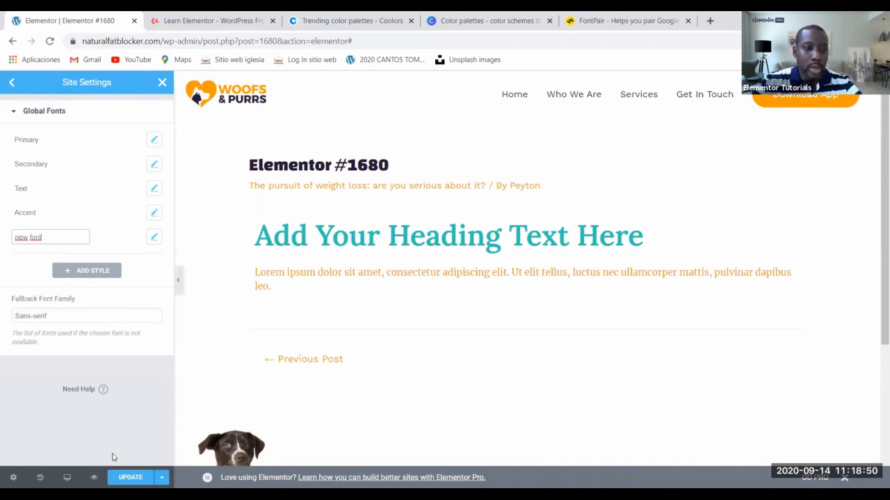
click(130, 478)
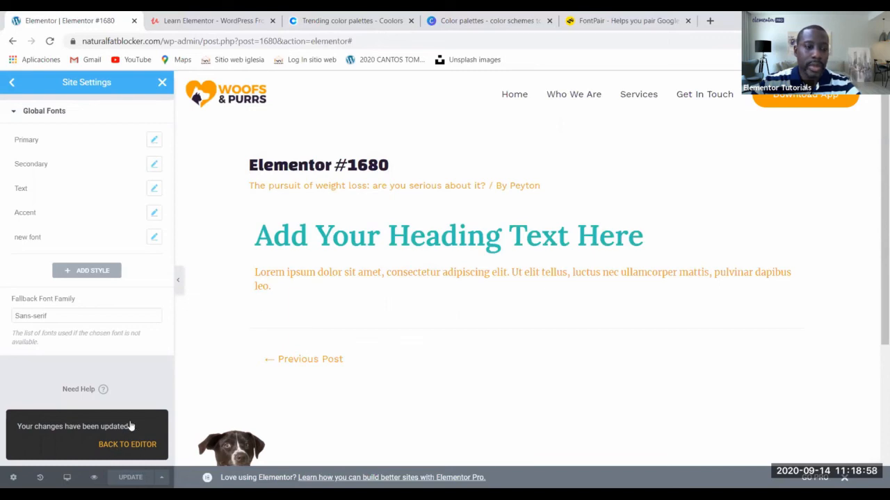
click(114, 445)
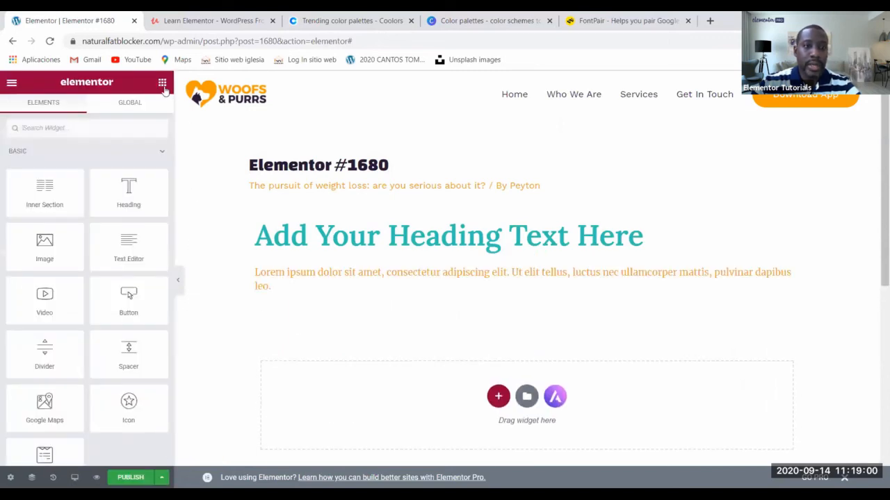
Step: Add a second Heading widget below the lorem ipsum text and select it
click(335, 238)
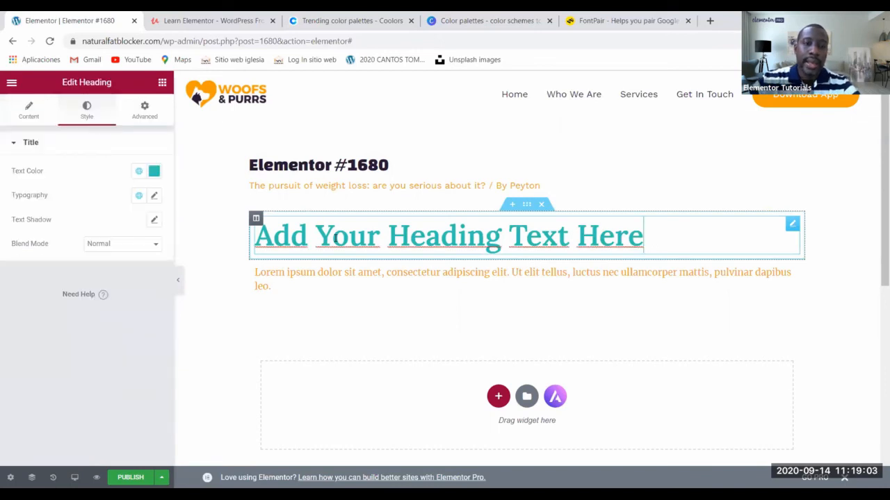
click(162, 83)
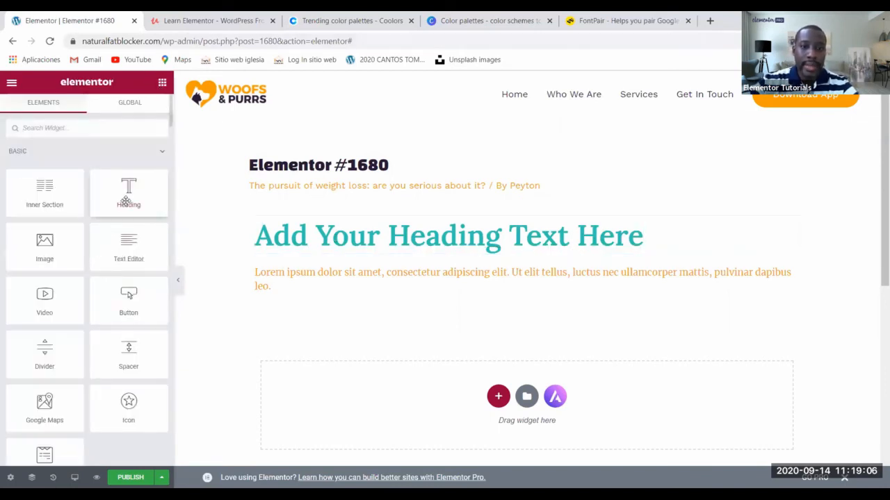
drag(125, 201, 369, 380)
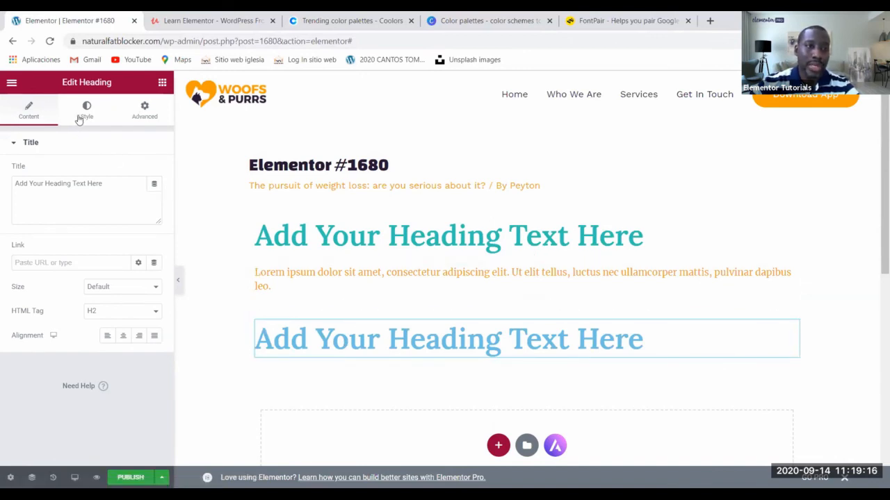
click(375, 341)
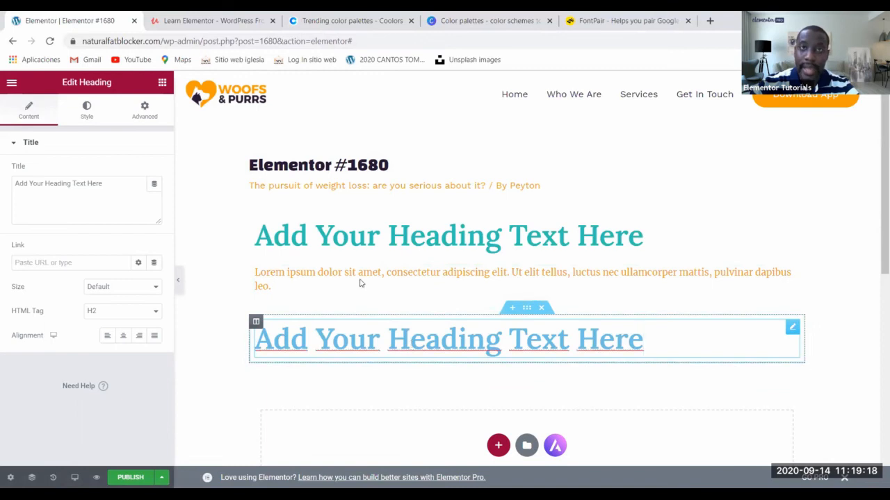
Step: Apply the "new font" global font to the second heading's typography
click(86, 109)
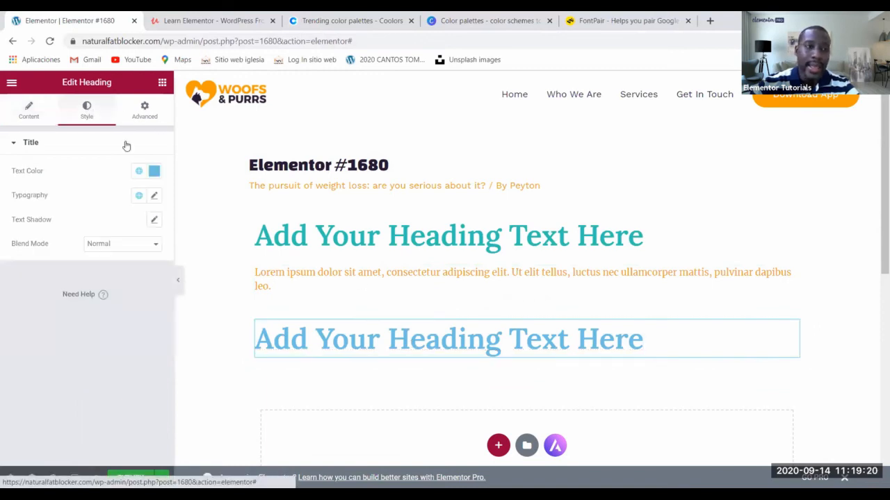
click(138, 197)
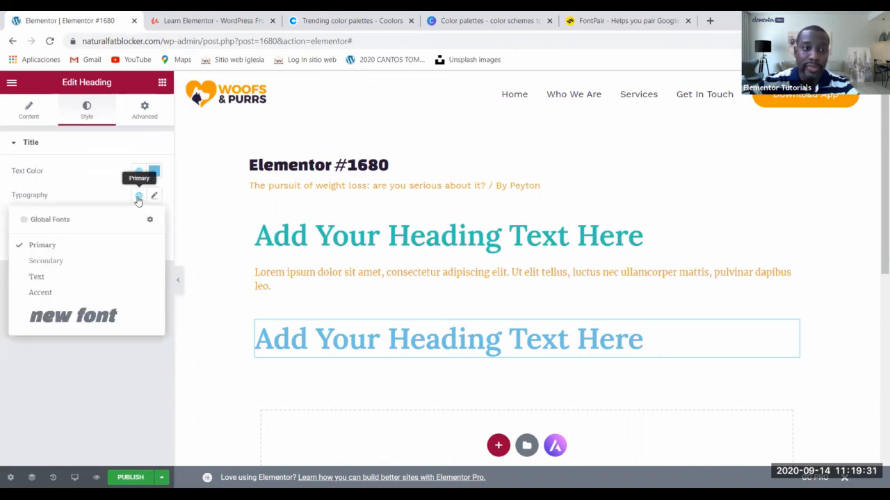
click(56, 318)
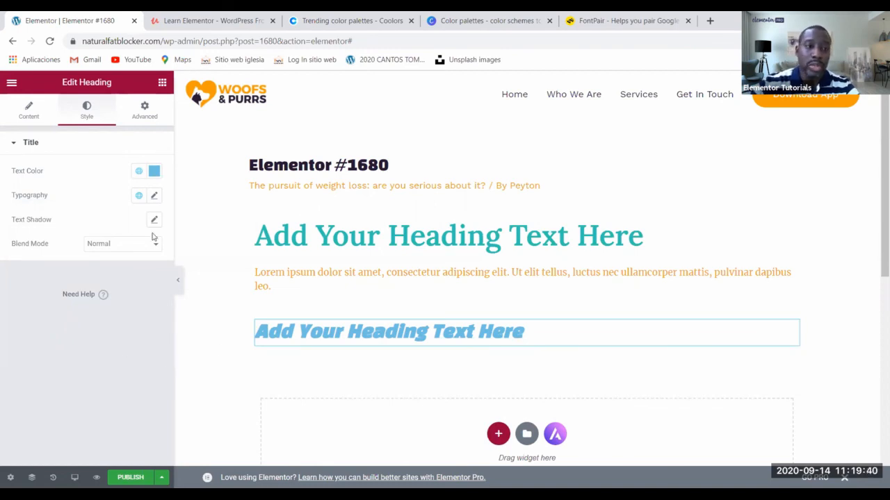
Step: In the site settings' global fonts, change the "new font" style's font family to Aclonica
click(12, 82)
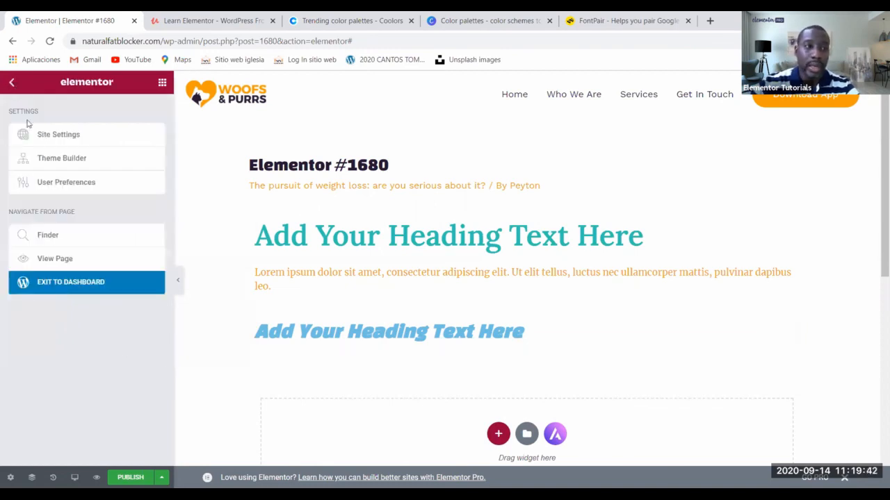
click(331, 334)
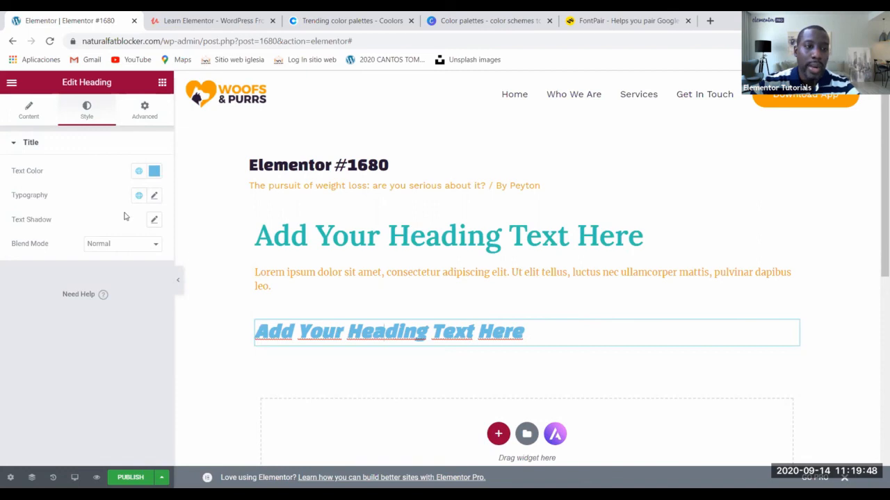
click(12, 83)
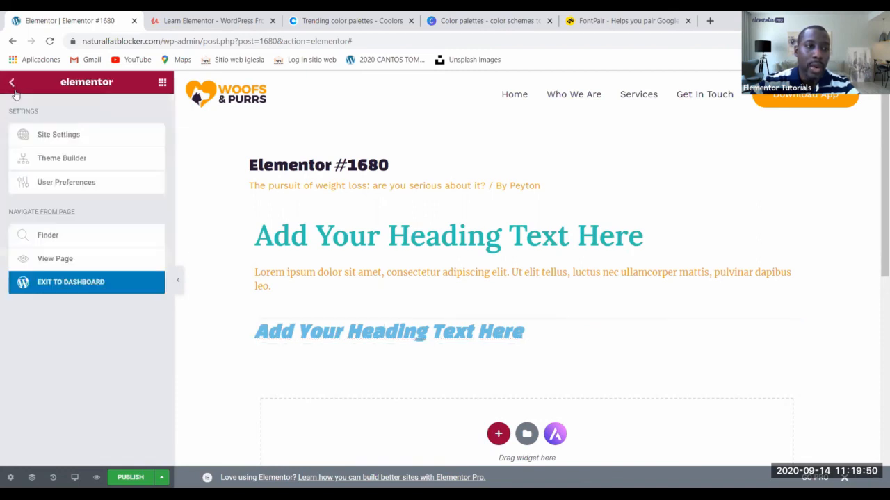
click(54, 140)
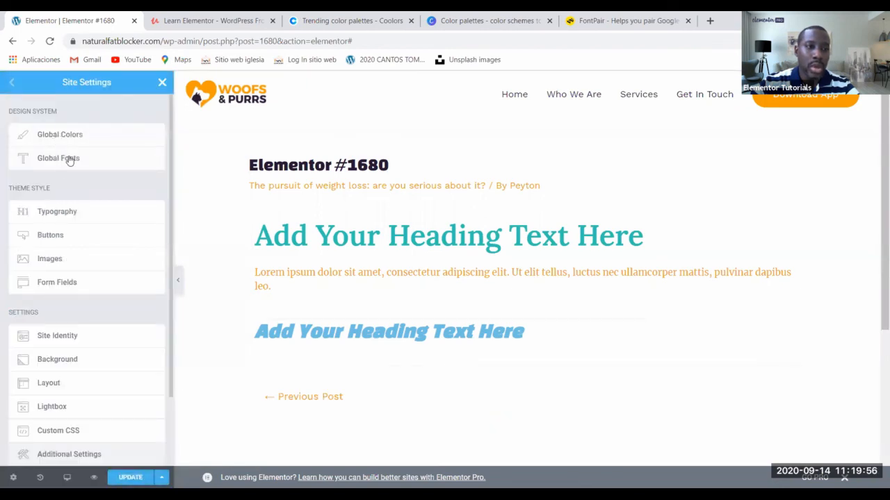
click(69, 160)
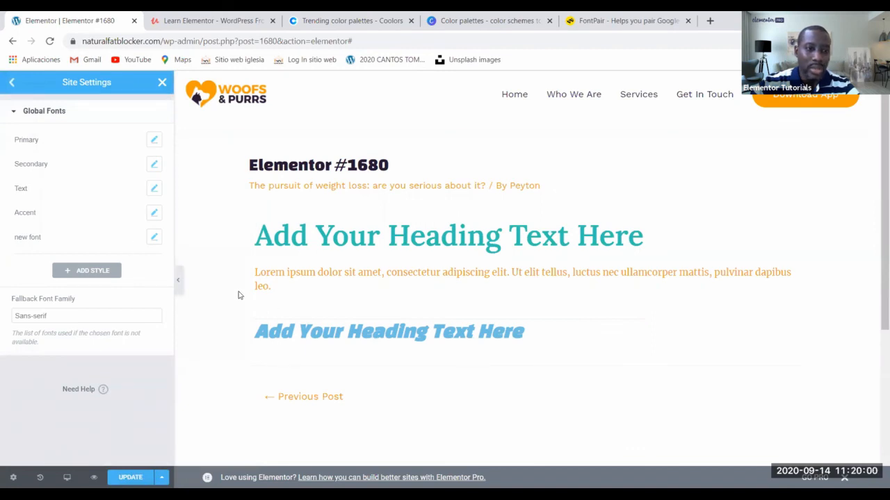
click(155, 238)
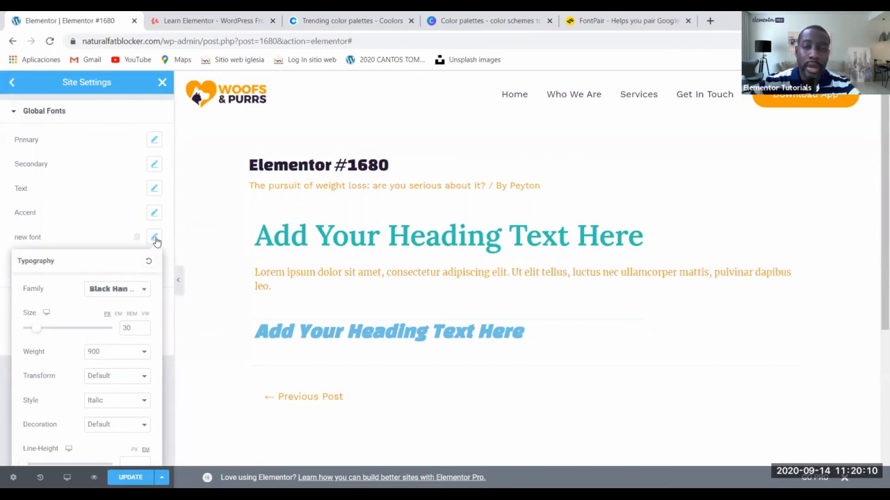
click(144, 292)
scroll(143, 338, up, 10)
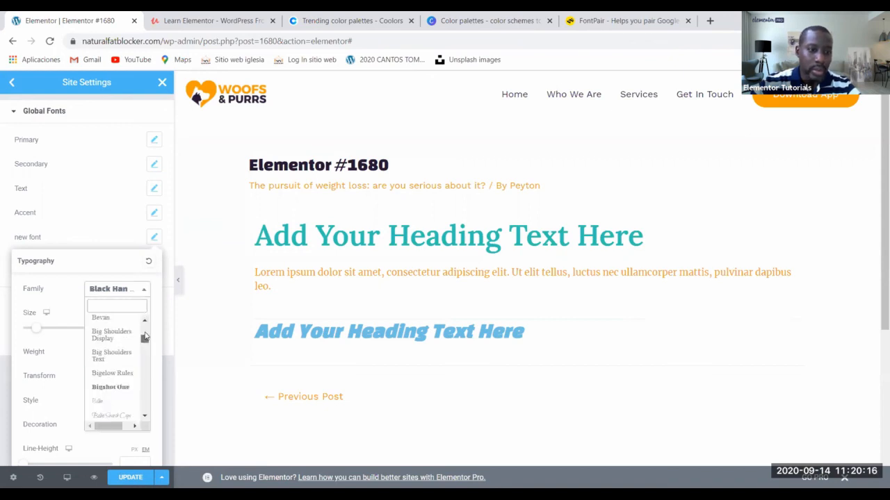
scroll(113, 344, down, 2)
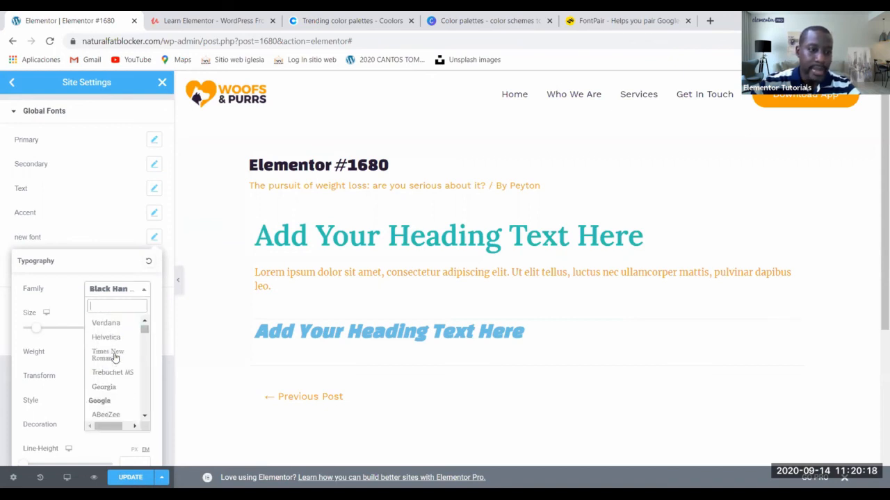
scroll(117, 409, down, 2)
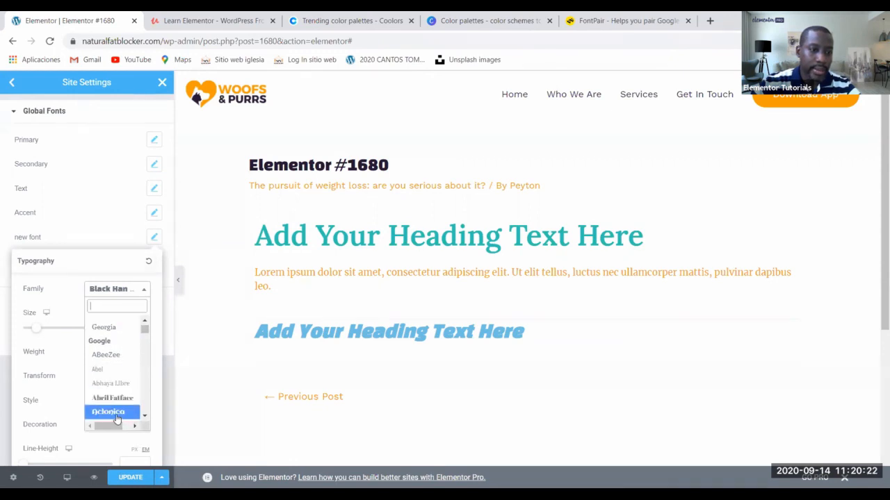
click(117, 414)
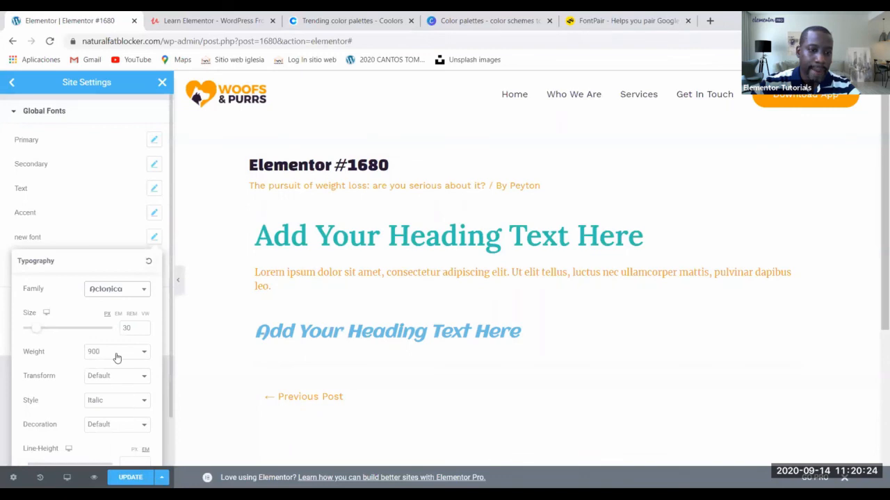
Step: Set the "new font" style's size to 45 px and, after trying other weights, its weight to 600
drag(143, 330, 144, 330)
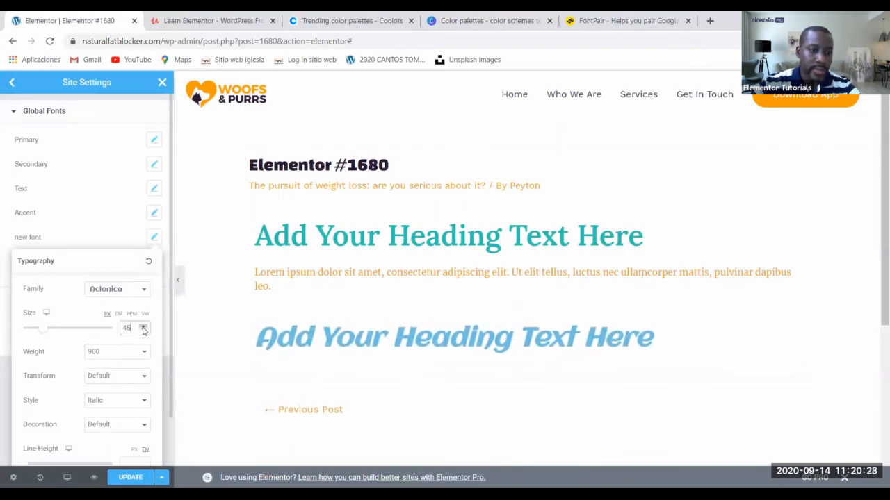
click(115, 354)
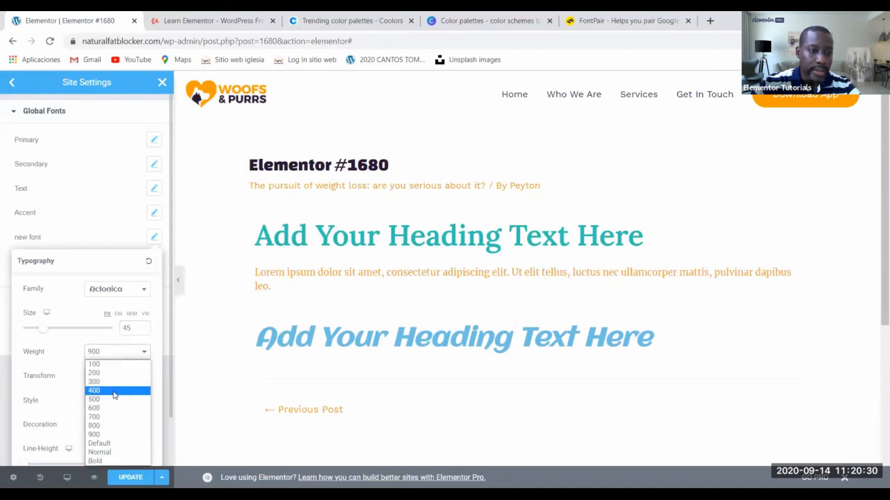
click(114, 395)
click(123, 354)
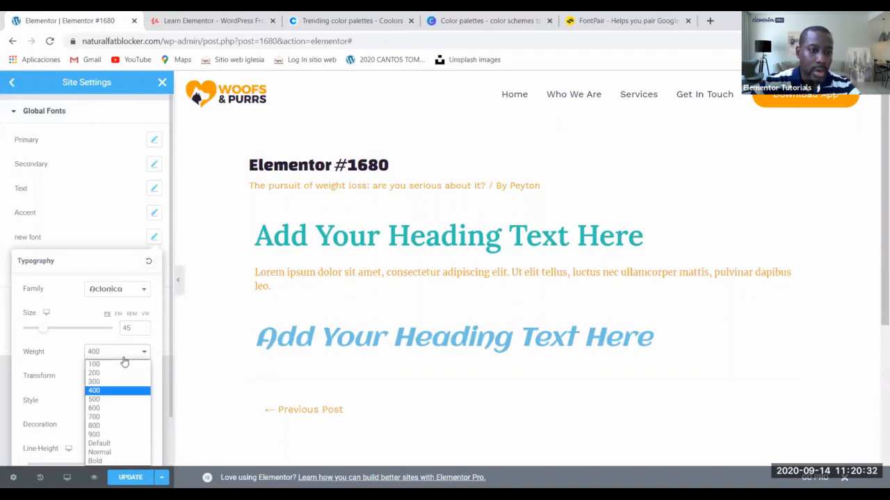
click(123, 365)
click(122, 352)
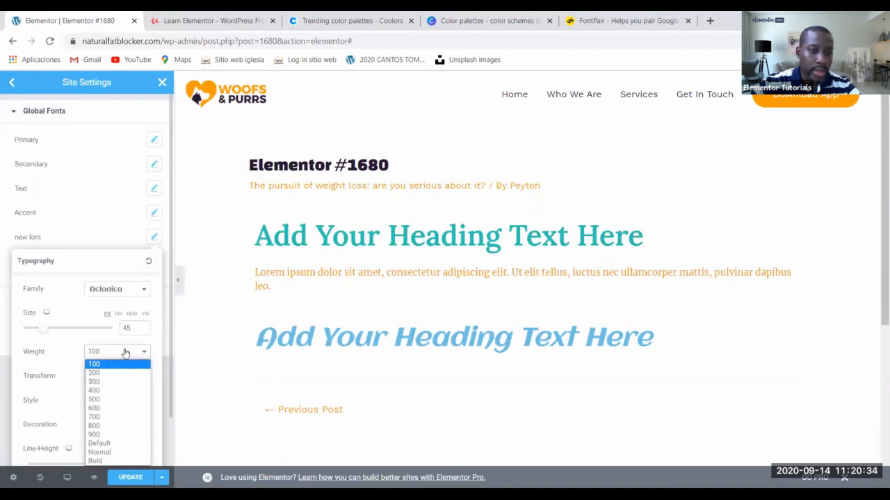
click(119, 434)
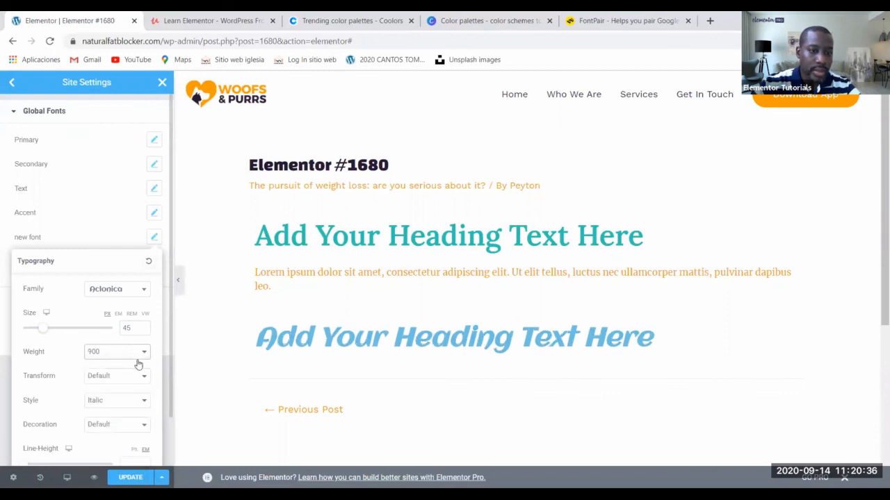
click(138, 355)
click(116, 409)
Step: Try the Oblique style on the "new font" global font, and set its style to Normal
click(108, 408)
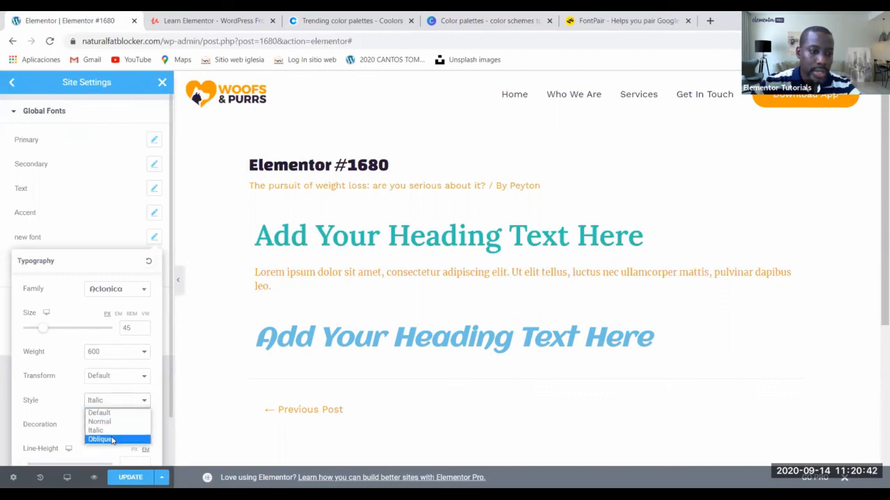
click(112, 440)
click(119, 400)
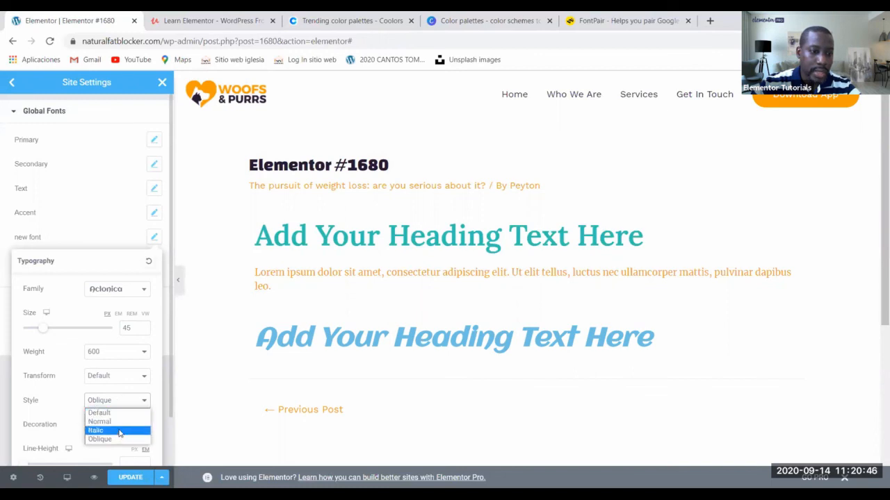
click(119, 423)
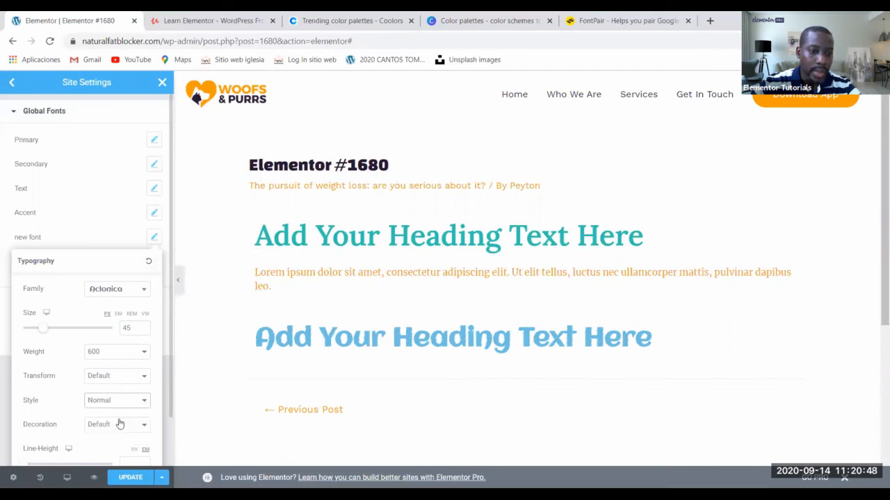
Step: Try out the text decoration options on the "new font" style and return the decoration to Default
scroll(121, 421, down, 1)
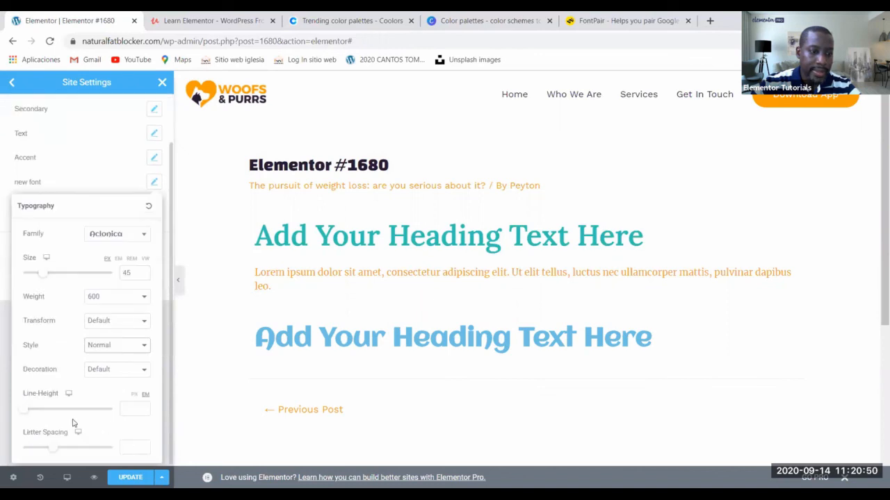
click(111, 371)
click(111, 394)
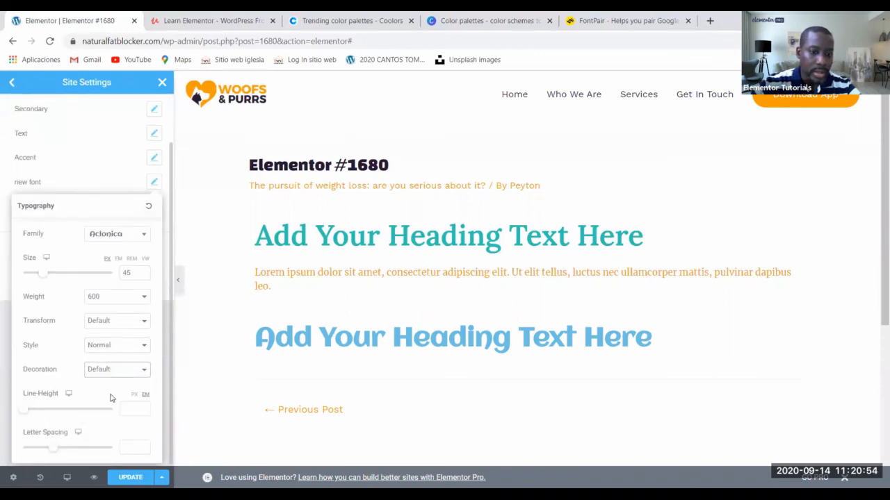
click(109, 371)
click(109, 399)
click(115, 372)
click(116, 410)
click(117, 374)
click(118, 419)
click(119, 373)
click(118, 381)
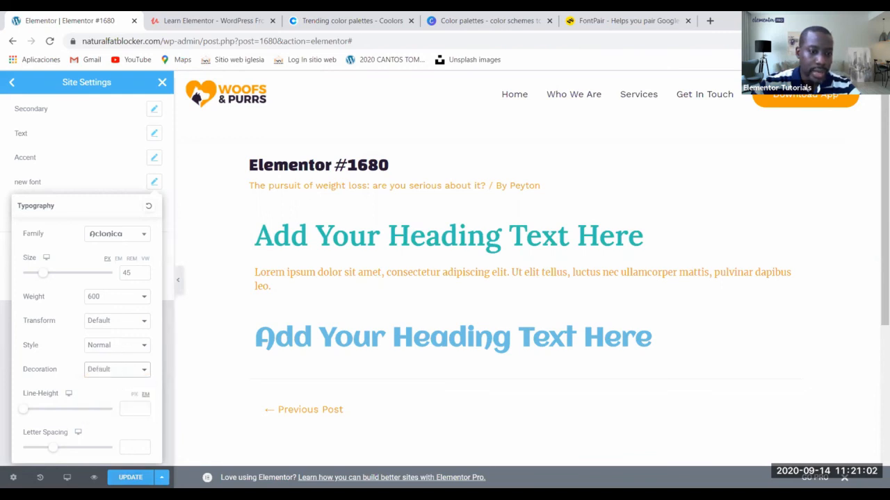
Step: Update the site settings with the revised "new font" style and return to the page editor
click(131, 478)
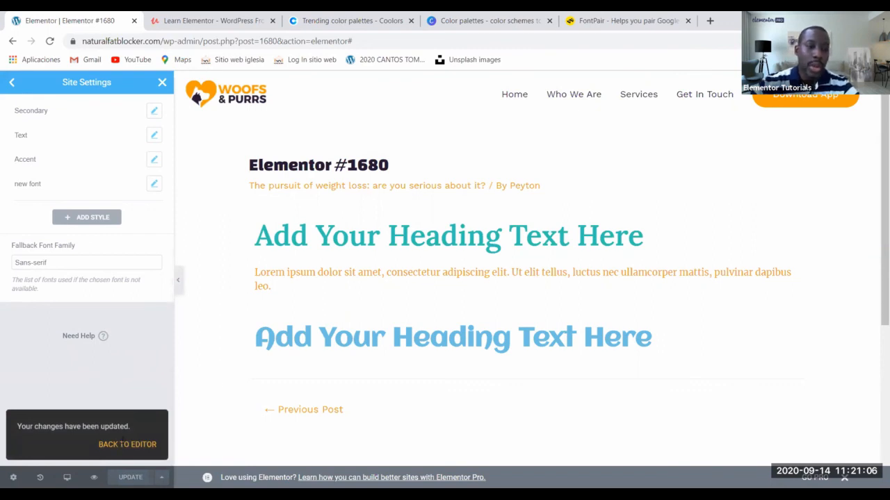
click(161, 83)
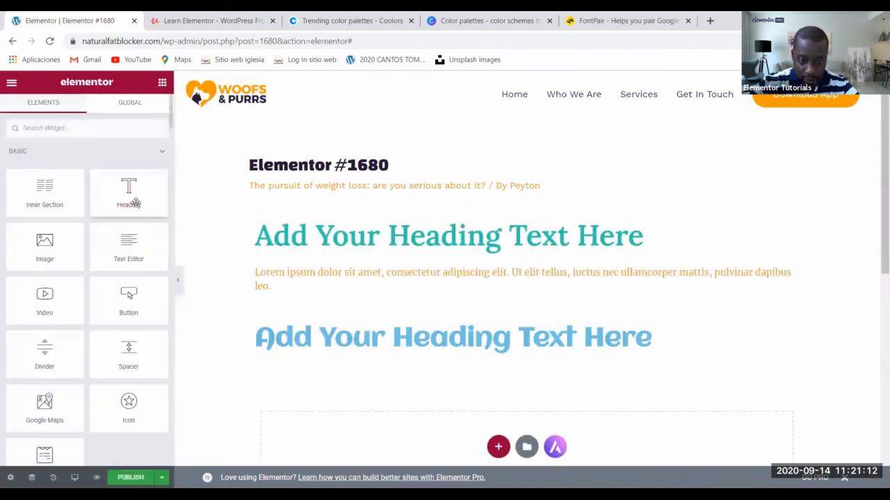
Step: Add a third Heading widget below the second heading and apply the "new font" global font to its typography
drag(135, 202, 364, 433)
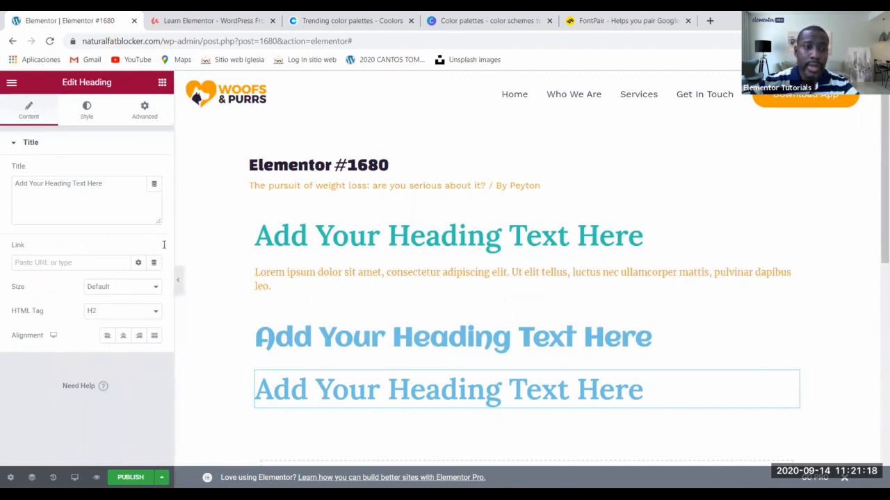
click(301, 388)
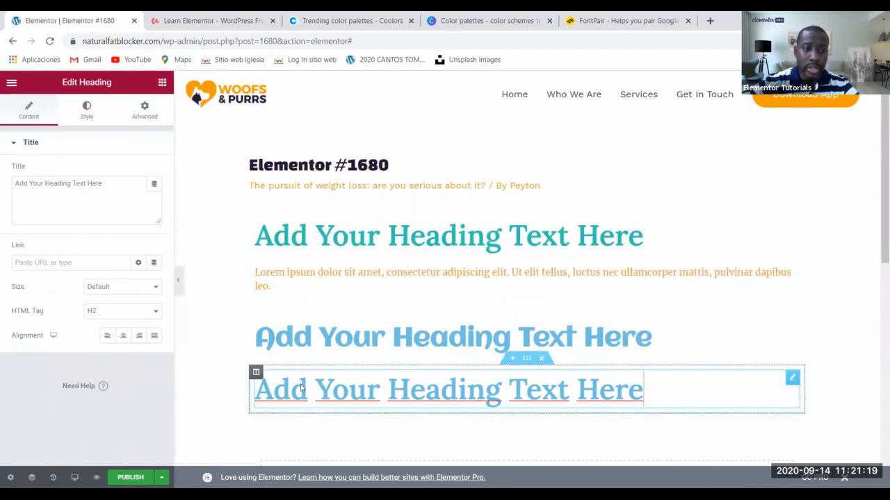
click(87, 112)
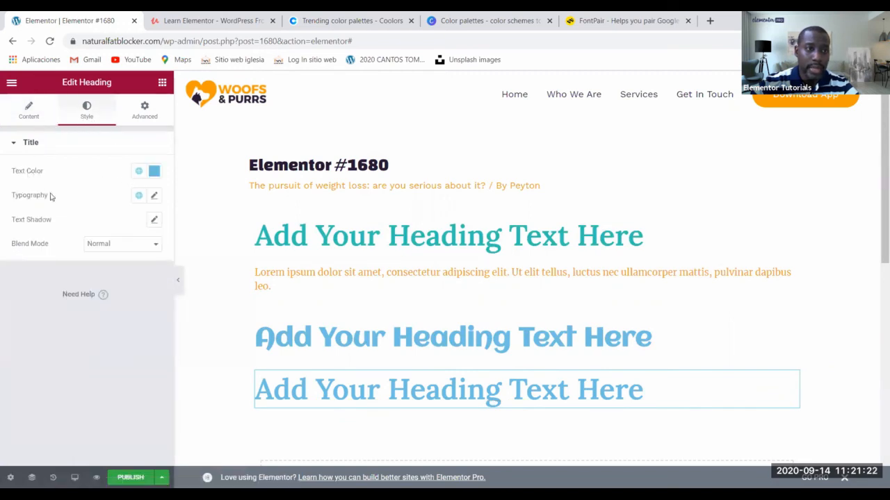
click(139, 197)
click(98, 318)
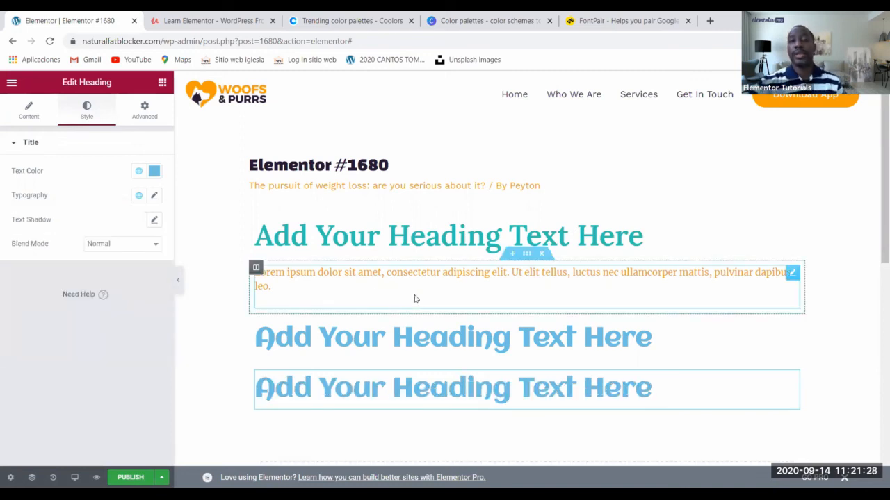
Step: Review the categories in the site settings, including the theme style Typography options for body text, links and headings
click(9, 87)
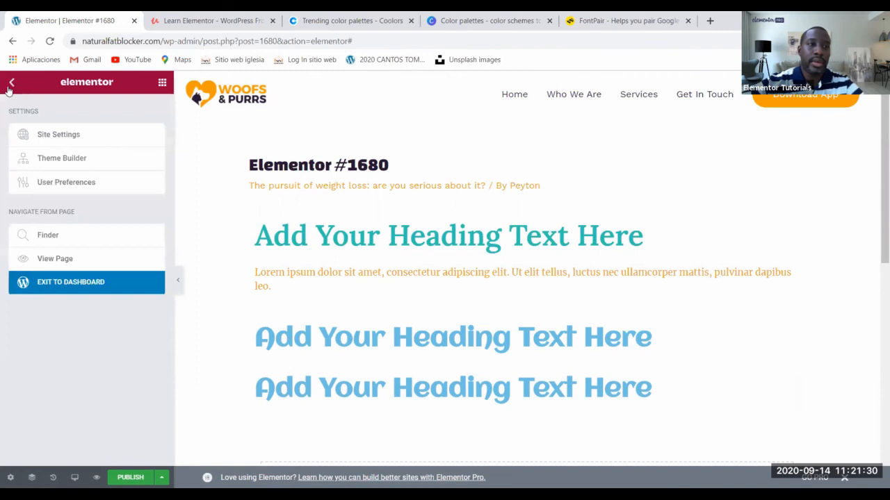
click(84, 137)
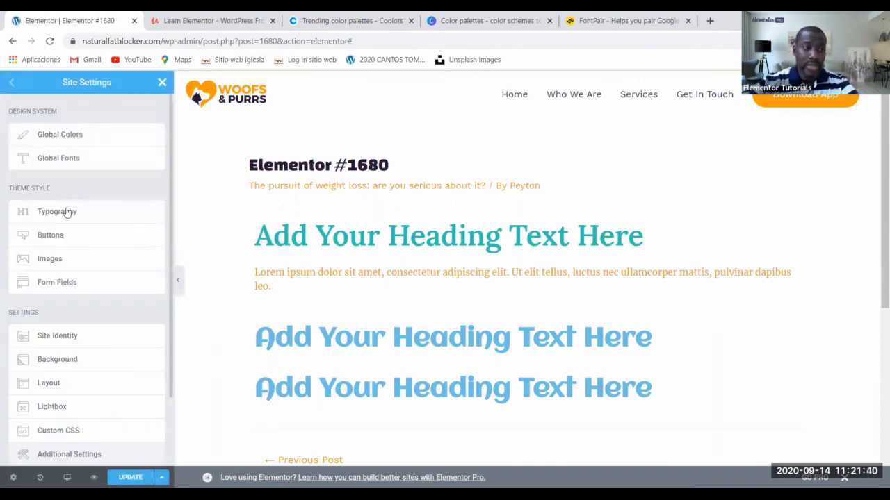
scroll(66, 211, down, 1)
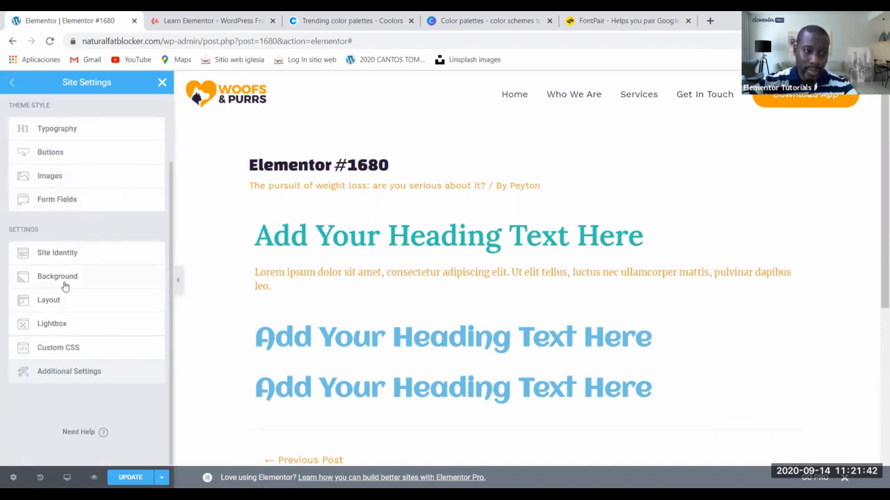
scroll(65, 287, up, 1)
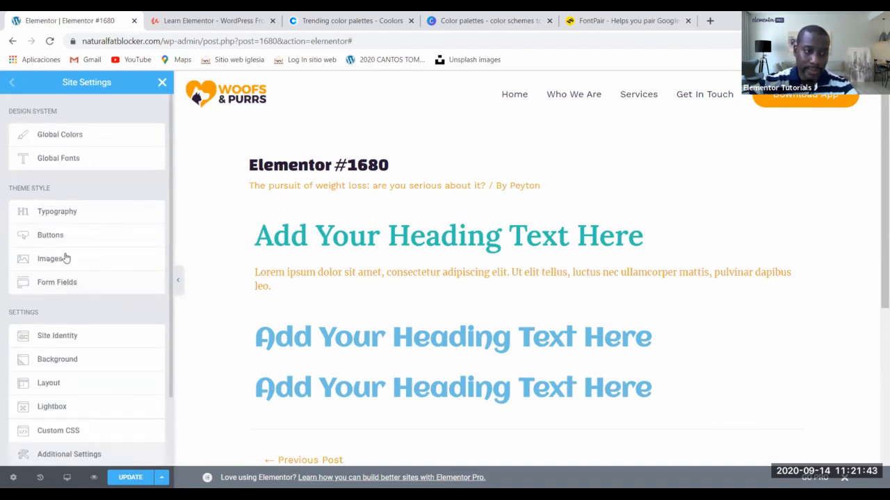
click(81, 215)
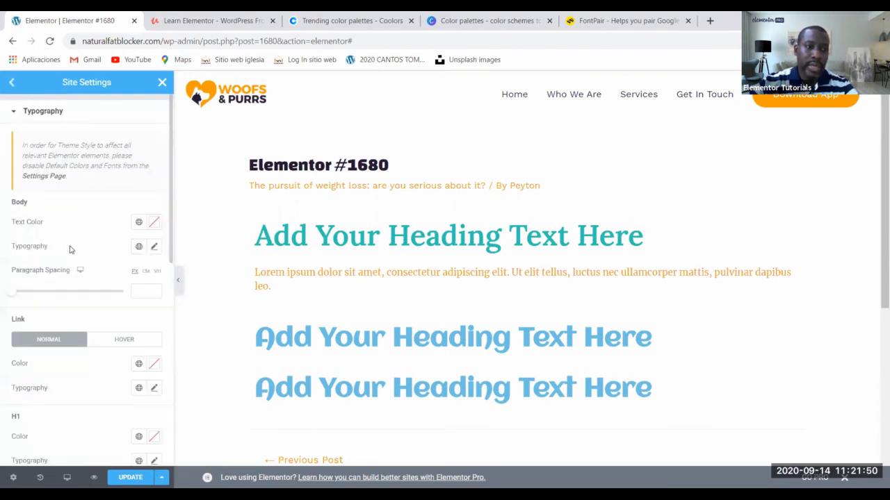
scroll(68, 262, down, 5)
scroll(73, 304, up, 5)
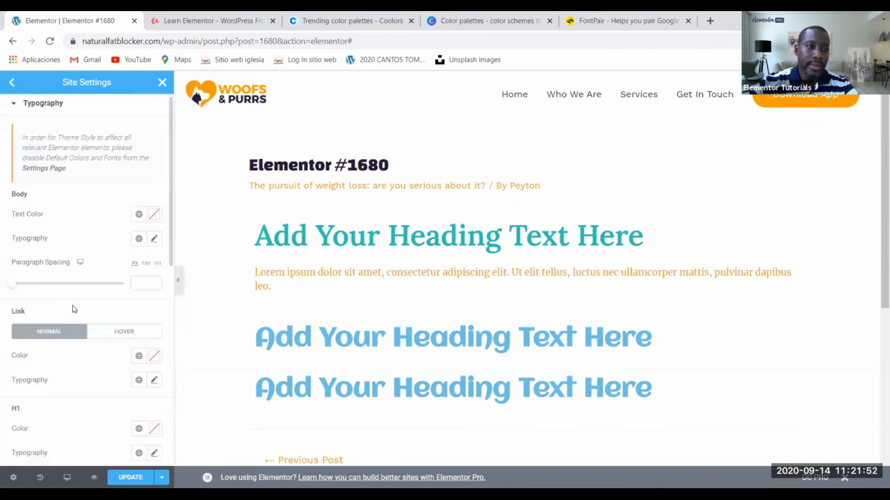
click(12, 82)
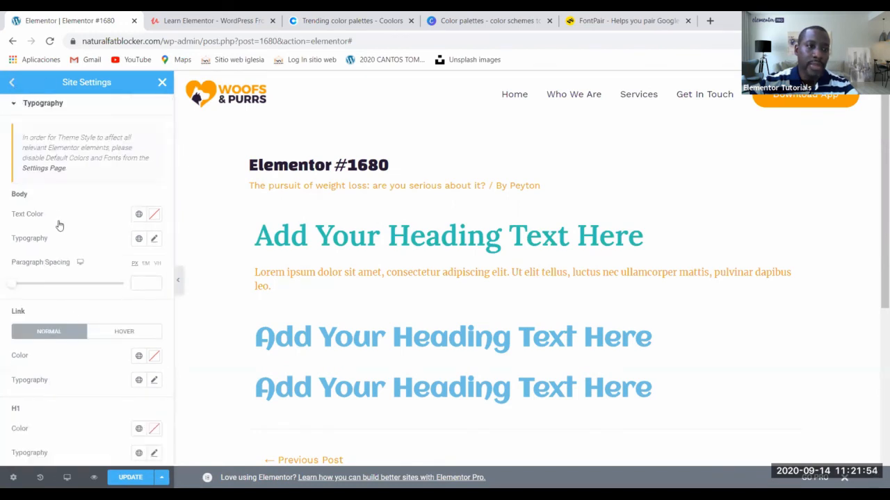
scroll(85, 294, down, 2)
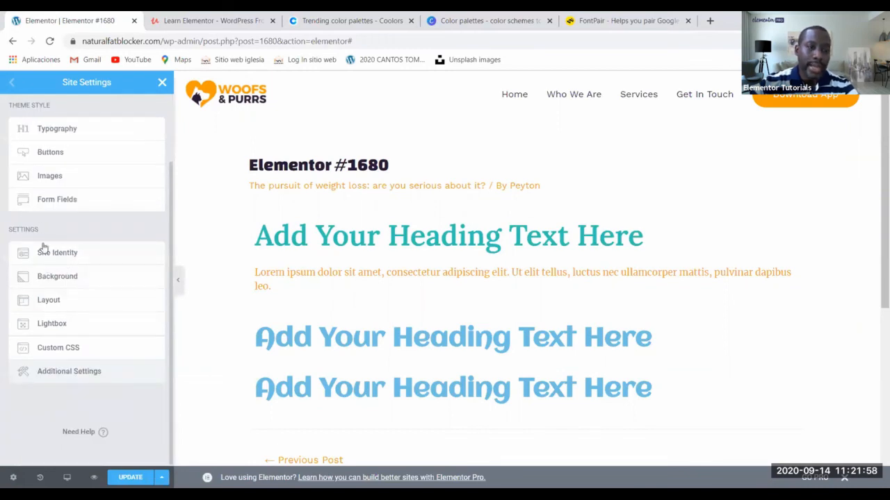
Step: Review the Site Identity and Background options in the site settings, and return to the list of settings categories
click(89, 258)
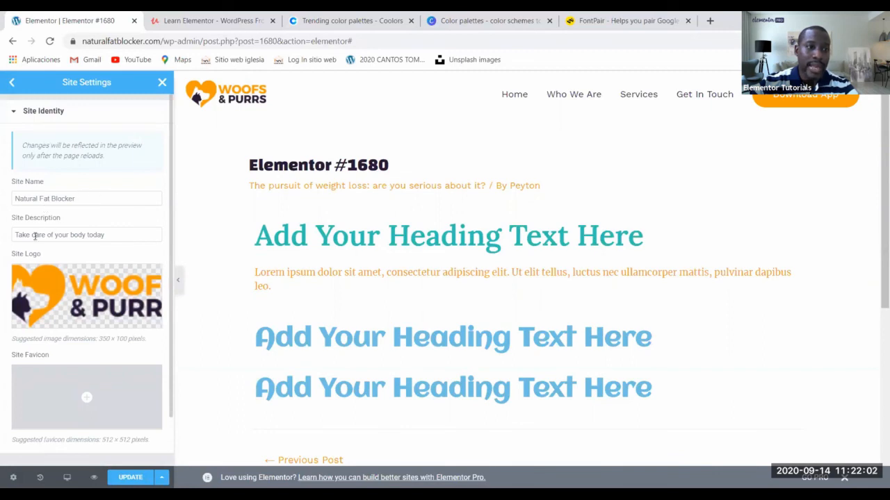
click(12, 82)
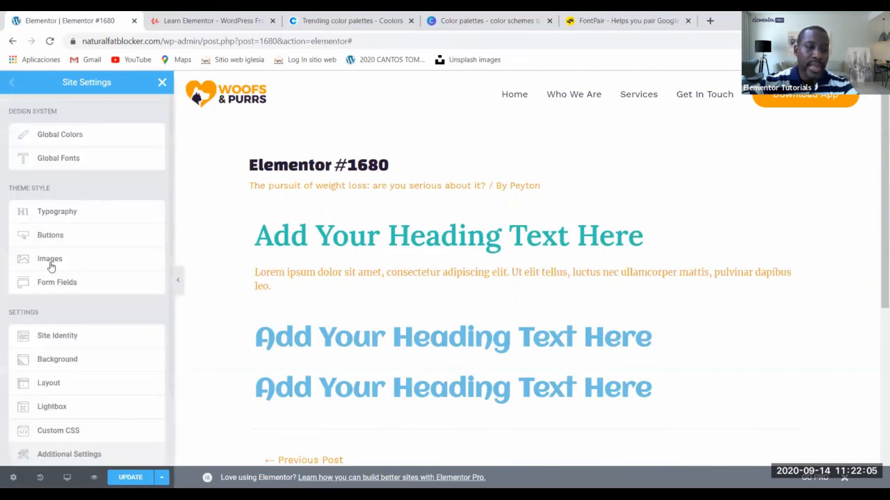
click(93, 363)
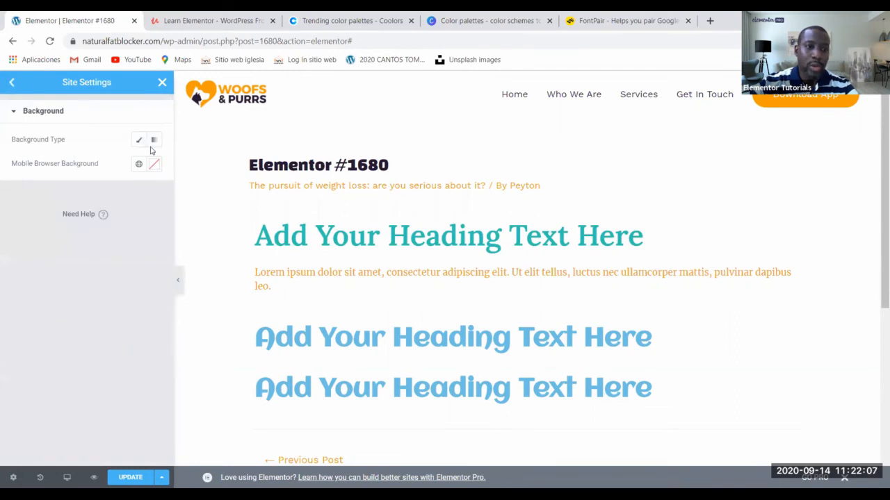
click(11, 82)
scroll(70, 354, down, 2)
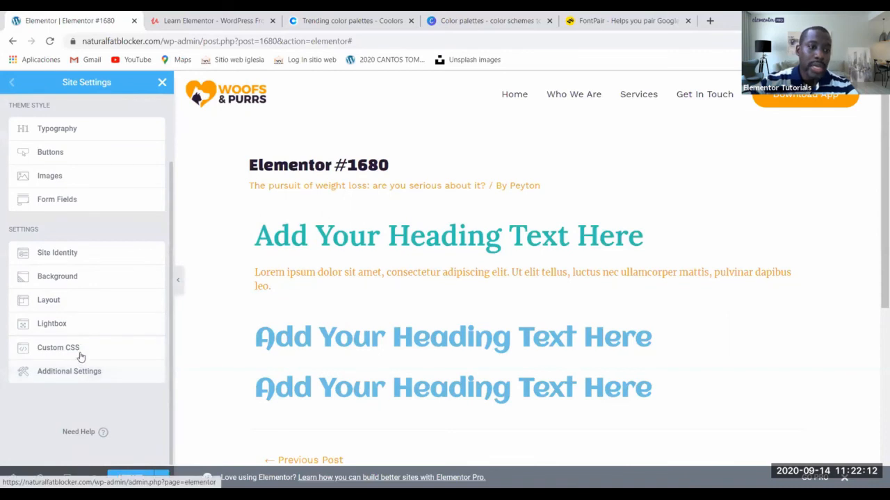
scroll(111, 283, up, 2)
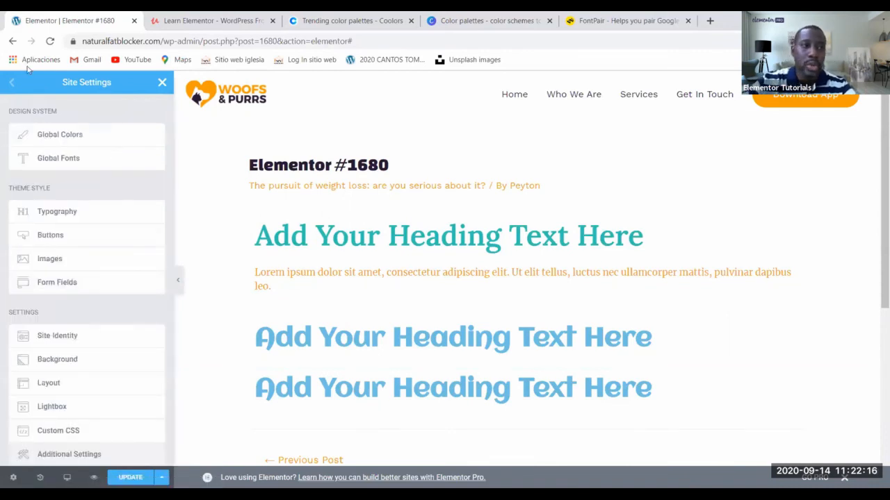
Step: Leave the site settings for the page editor, reopen them, and look over the design system, theme style and settings categories
click(162, 84)
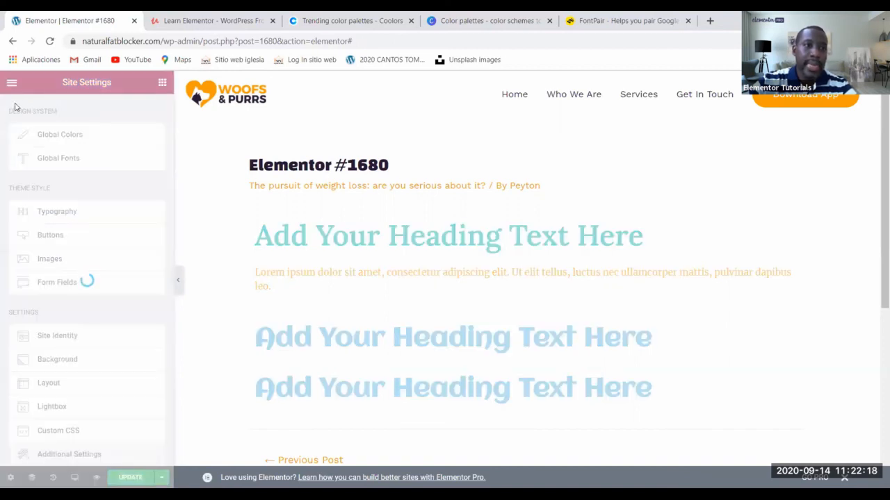
click(12, 83)
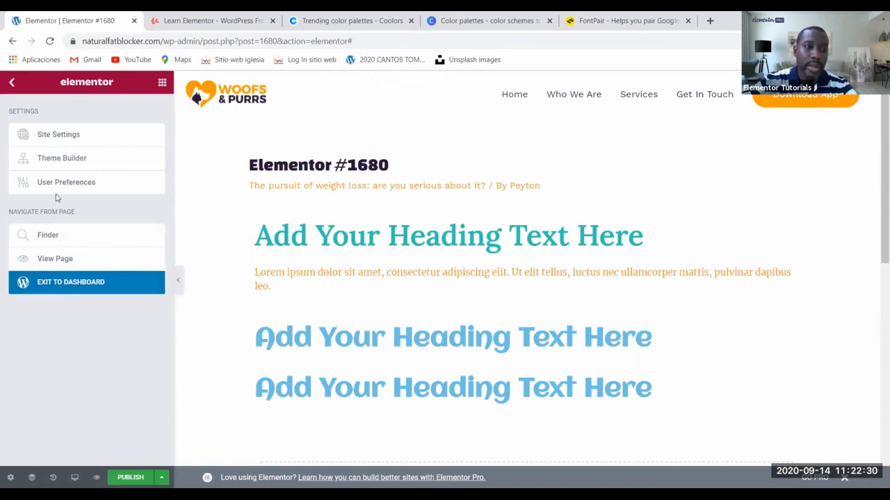
click(59, 138)
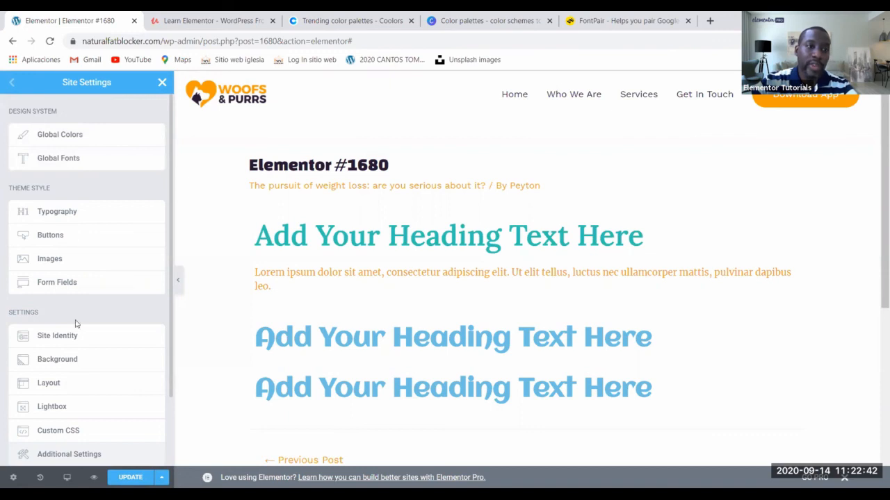
scroll(76, 323, down, 2)
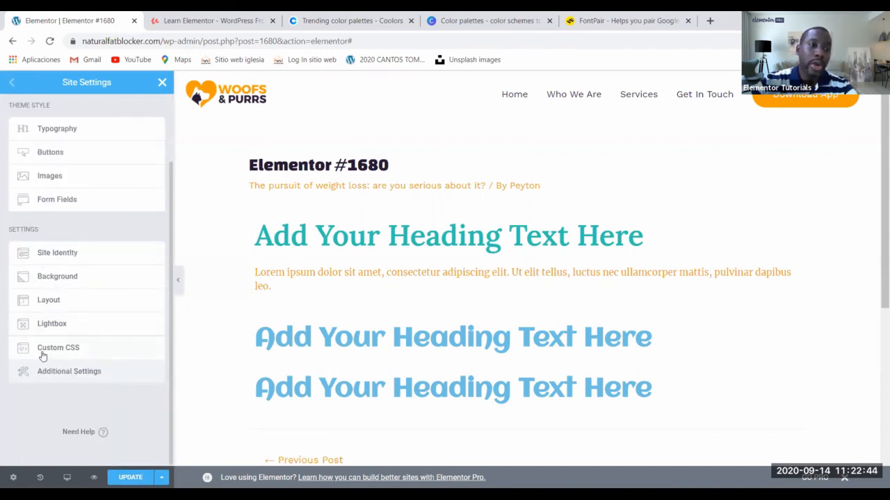
scroll(63, 268, up, 2)
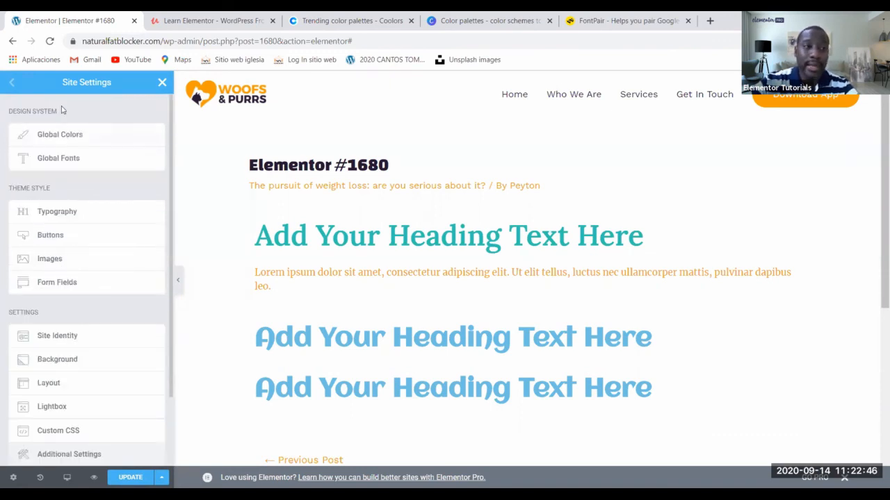